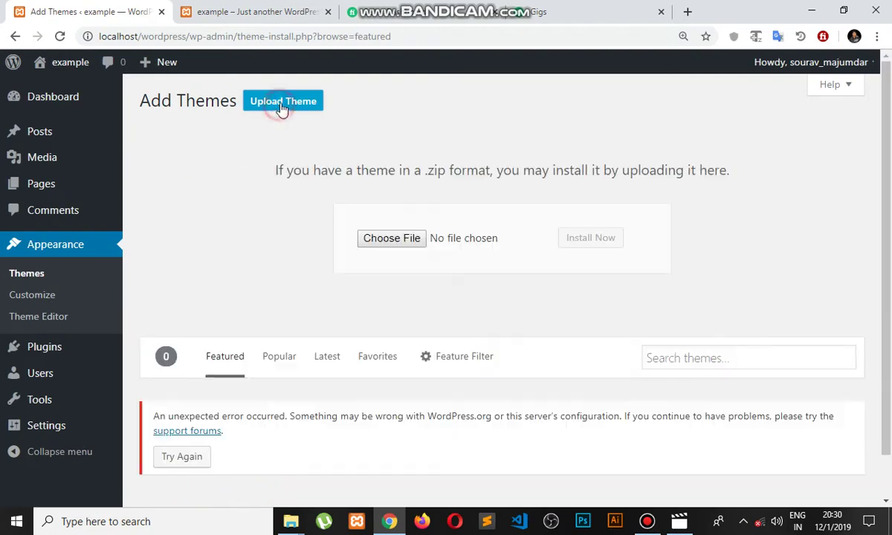
Install the theme from the uploaded file martfury.zip and return to the Themes page
{"action": "left_click", "coordinate": [394, 241]}
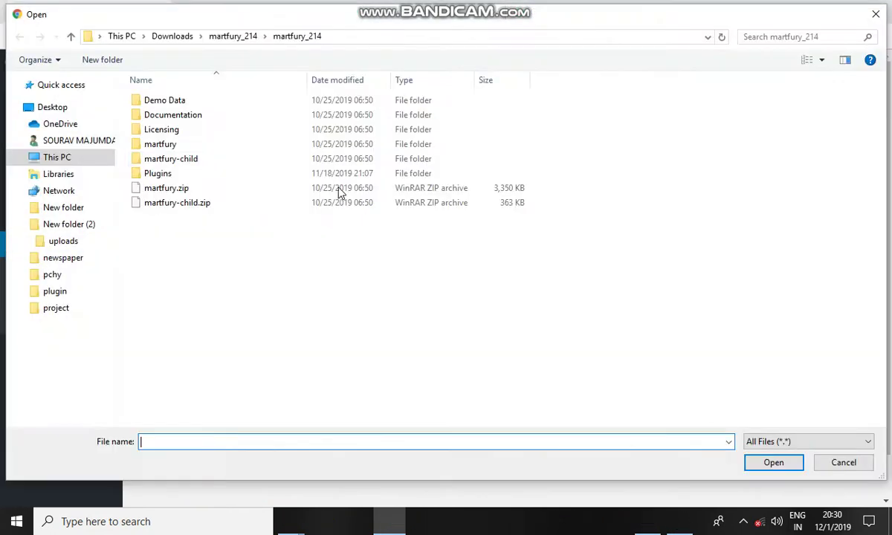
{"action": "left_click", "coordinate": [202, 188]}
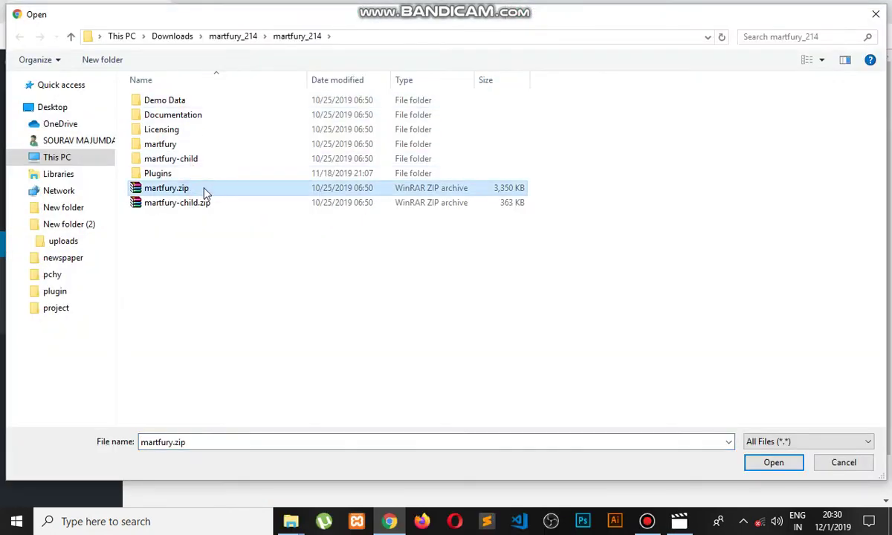
{"action": "left_click", "coordinate": [773, 462]}
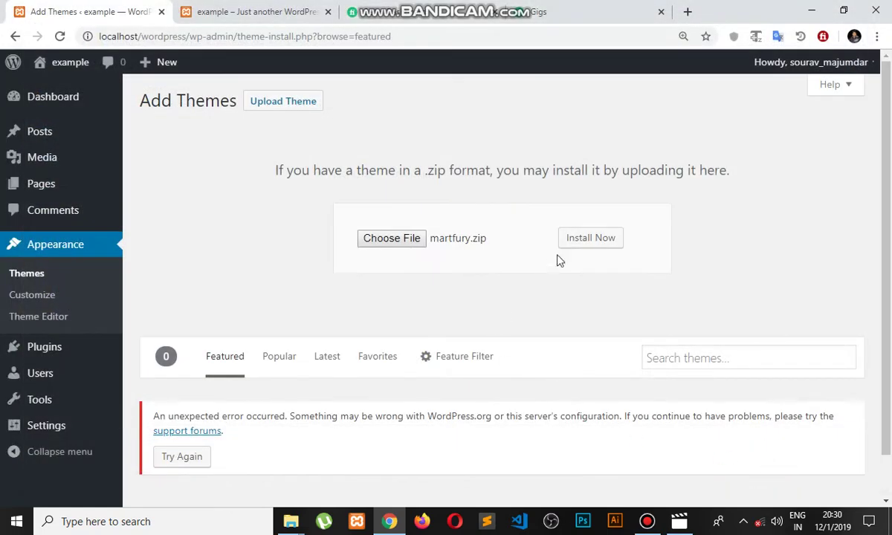
{"action": "left_click", "coordinate": [576, 242]}
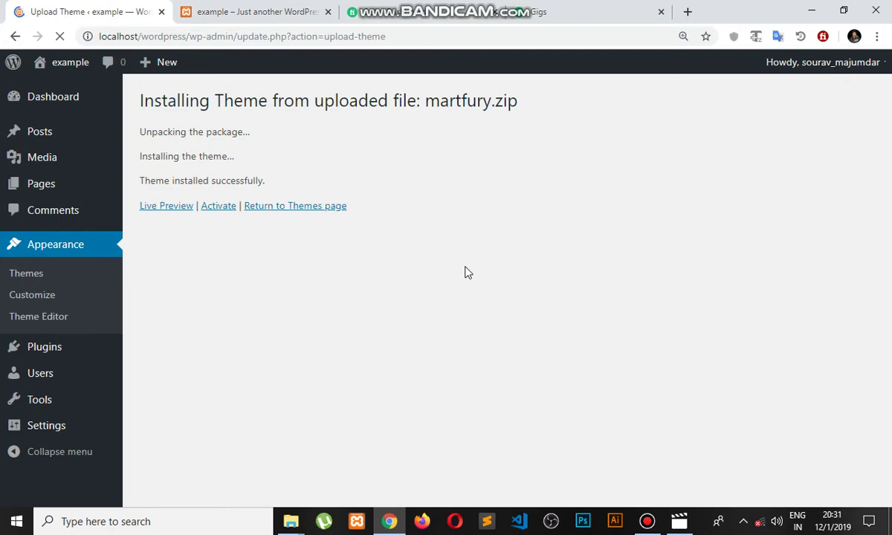
{"action": "left_click", "coordinate": [250, 205]}
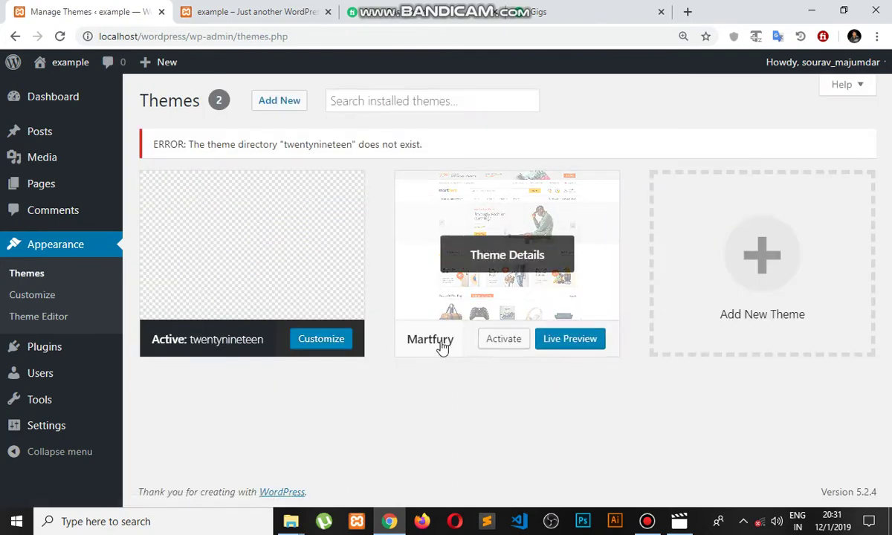
Install the child theme from the uploaded file martfury-child.zip and return to the Themes page
{"action": "left_click", "coordinate": [282, 101]}
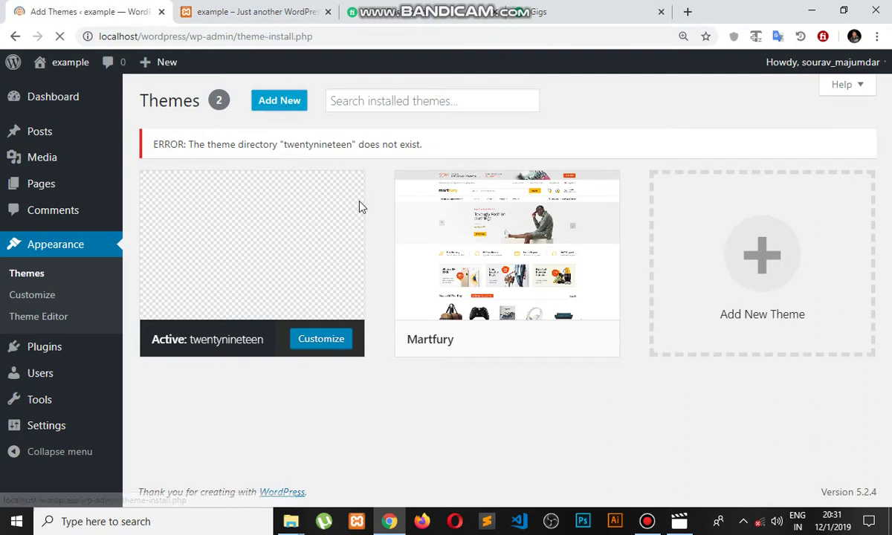
{"action": "left_click", "coordinate": [302, 109]}
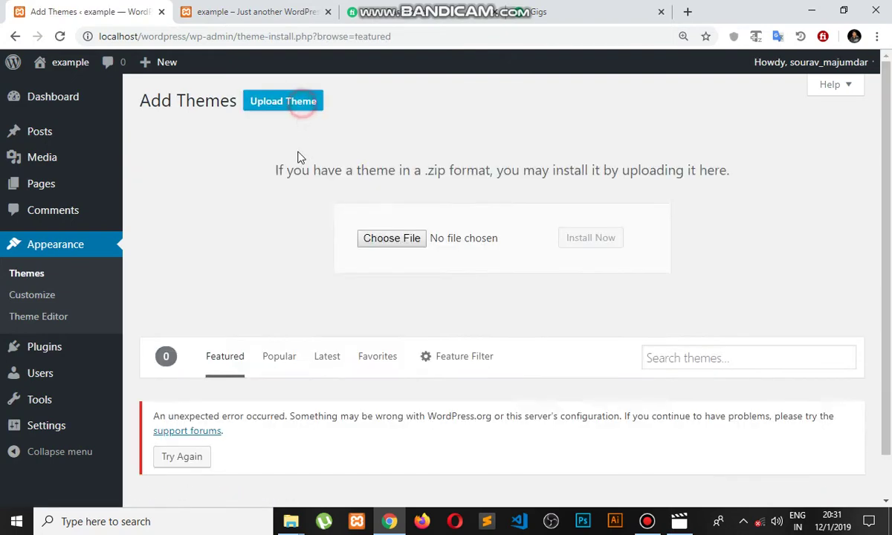
{"action": "left_click", "coordinate": [385, 239]}
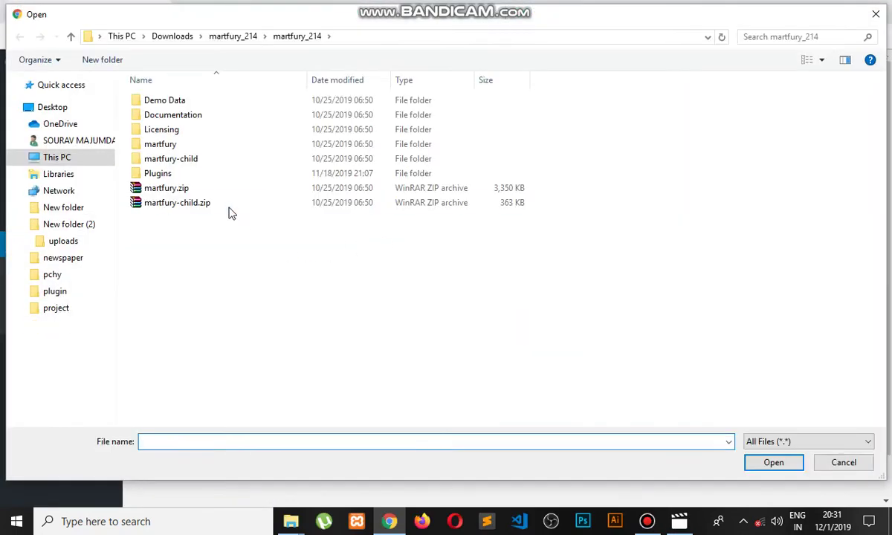
{"action": "left_click", "coordinate": [171, 203]}
{"action": "left_click", "coordinate": [747, 462]}
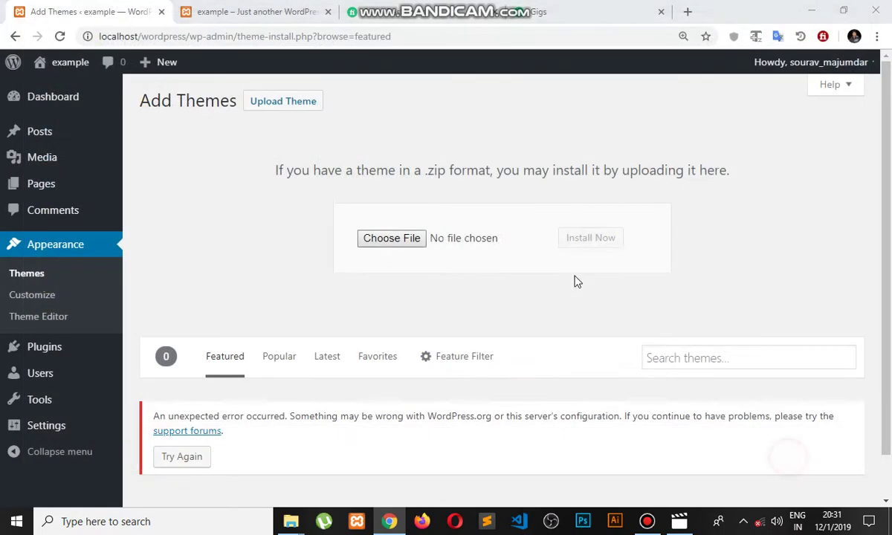
{"action": "left_click", "coordinate": [594, 236]}
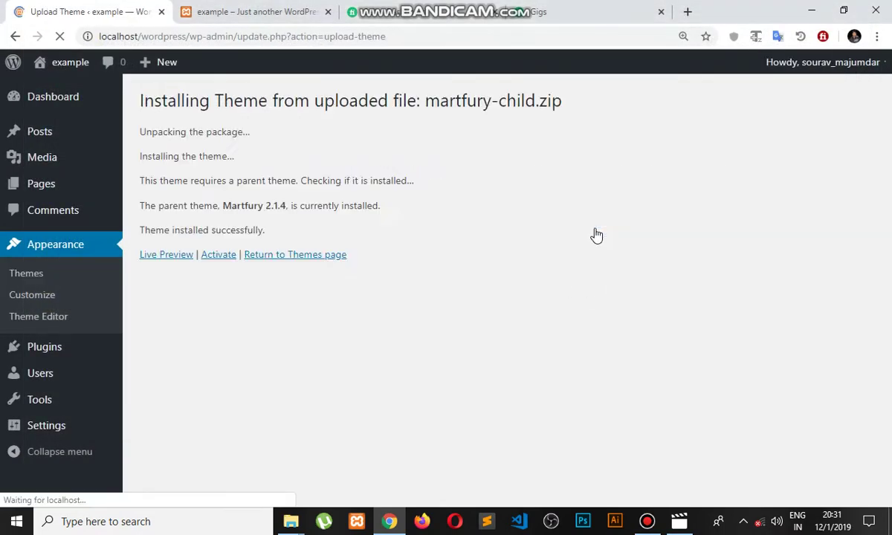
{"action": "left_click", "coordinate": [260, 259]}
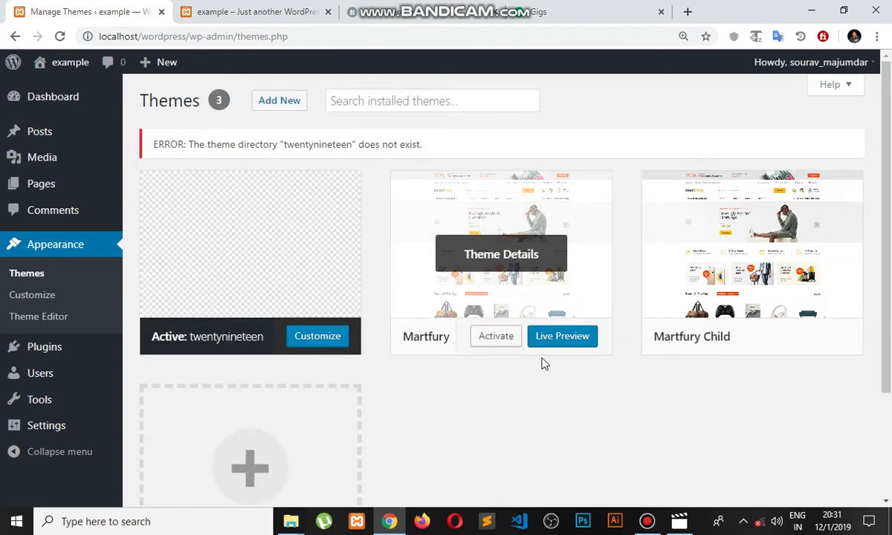
Activate the Martfury Child theme and start installing the plugins it requires
{"action": "mouse_move", "coordinate": [682, 354]}
{"action": "left_click", "coordinate": [749, 339]}
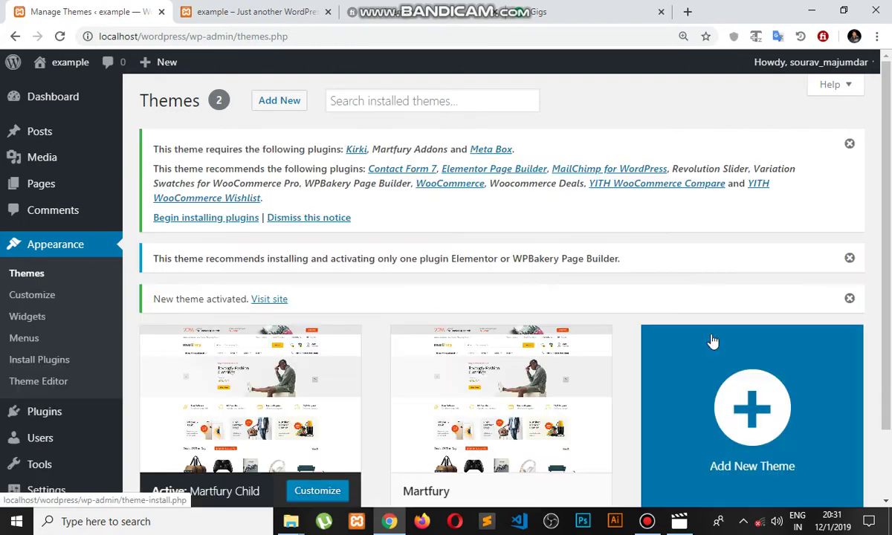
{"action": "left_click", "coordinate": [188, 221]}
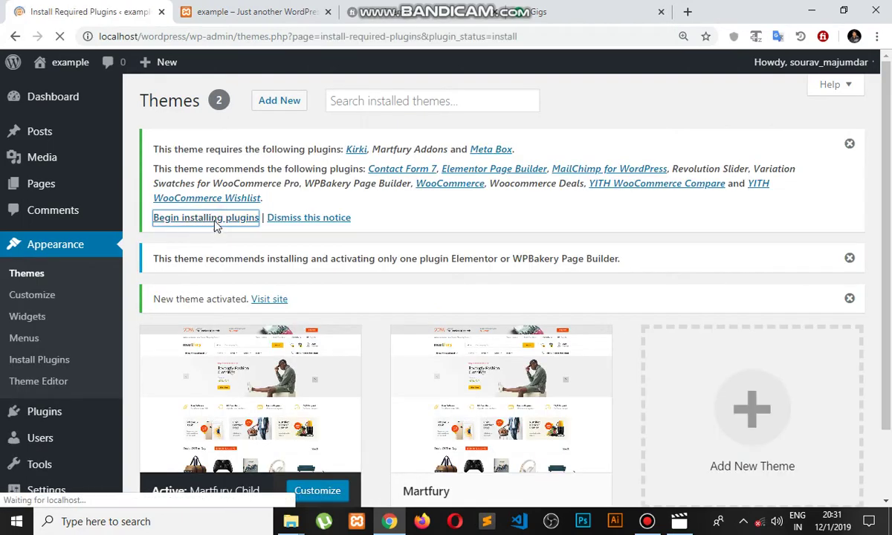
Examine the required and recommended plugins list, checking which plugins come from an external source
{"action": "scroll", "coordinate": [246, 230], "scroll_direction": "down", "scroll_amount": 3}
{"action": "scroll", "coordinate": [420, 236], "scroll_direction": "up", "scroll_amount": 3}
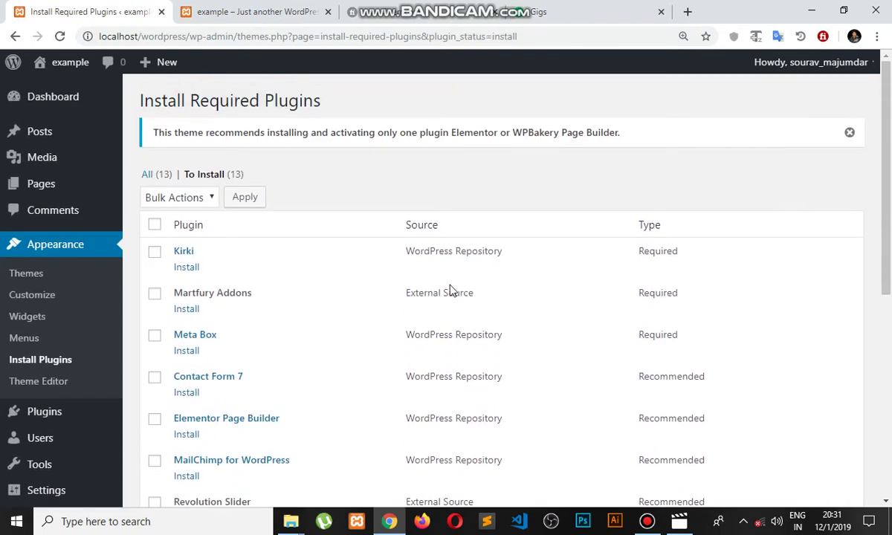
{"action": "left_click_drag", "start_coordinate": [401, 293], "coordinate": [466, 293]}
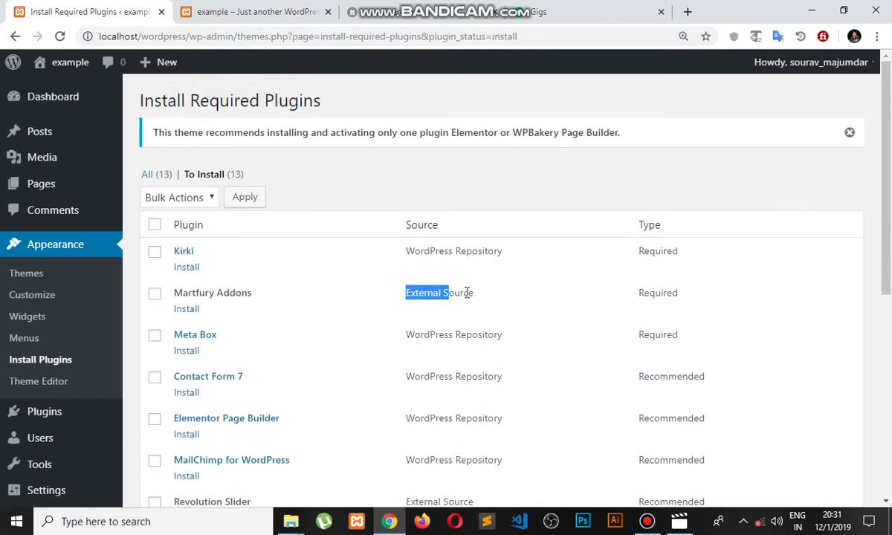
{"action": "scroll", "coordinate": [419, 304], "scroll_direction": "down", "scroll_amount": 5}
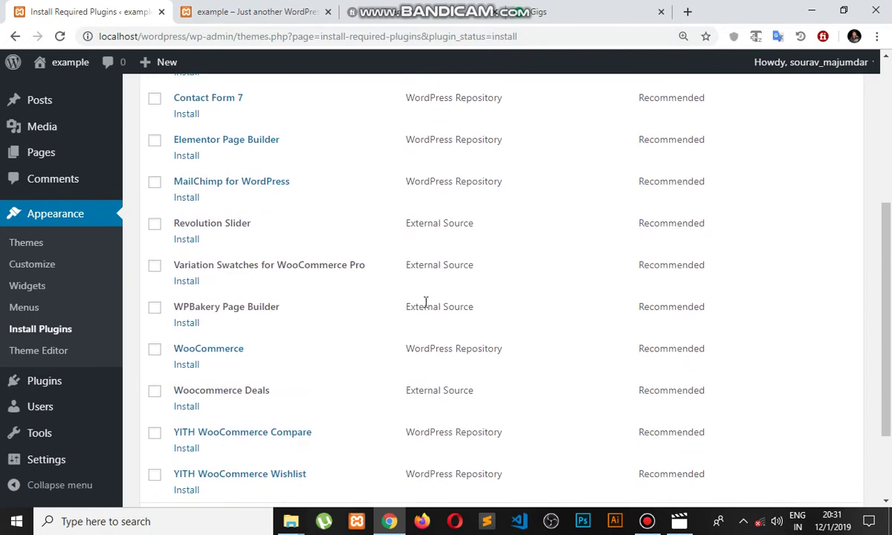
{"action": "left_click_drag", "start_coordinate": [494, 284], "coordinate": [352, 275]}
{"action": "left_click", "coordinate": [352, 275]}
{"action": "scroll", "coordinate": [407, 265], "scroll_direction": "up", "scroll_amount": 5}
{"action": "scroll", "coordinate": [407, 264], "scroll_direction": "up", "scroll_amount": 1}
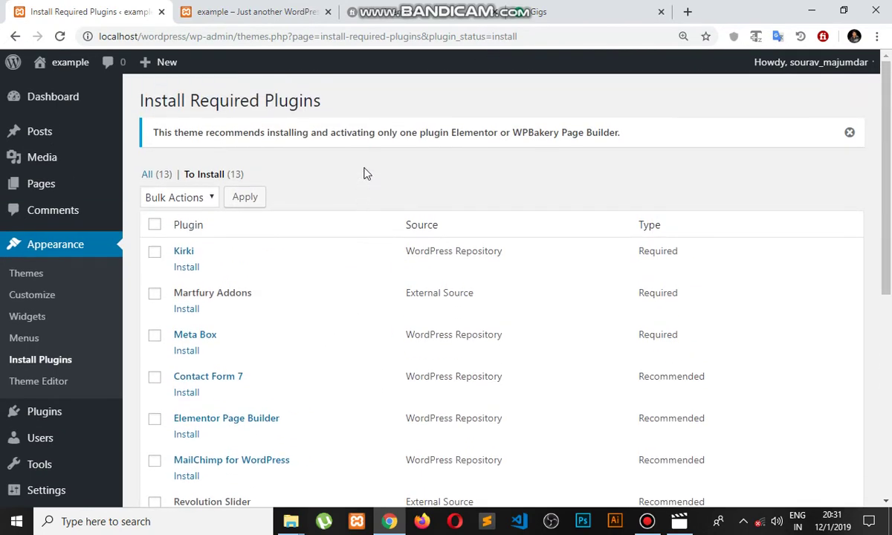
Switch to File Explorer and examine the Plugins folder inside martfury_214, including its martfury-addons subfolder
{"action": "left_click", "coordinate": [290, 521]}
{"action": "mouse_move", "coordinate": [396, 473]}
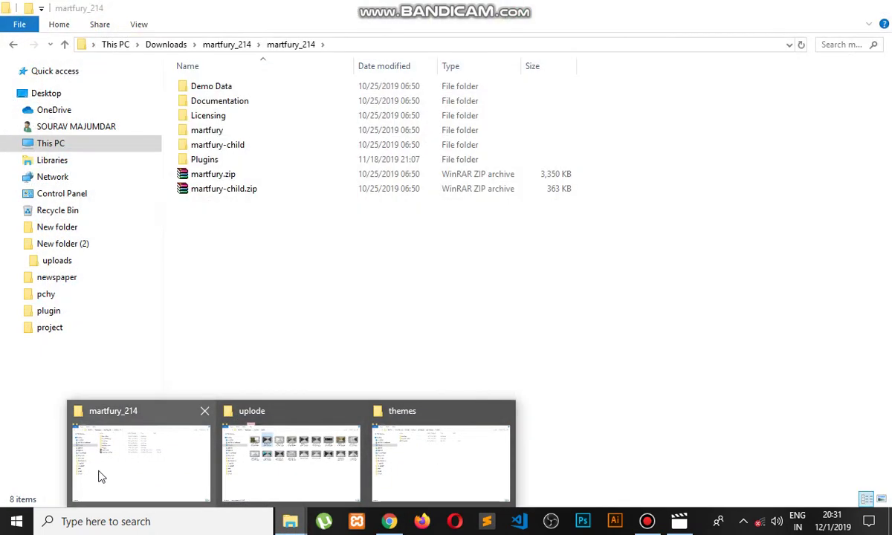
{"action": "left_click", "coordinate": [110, 467]}
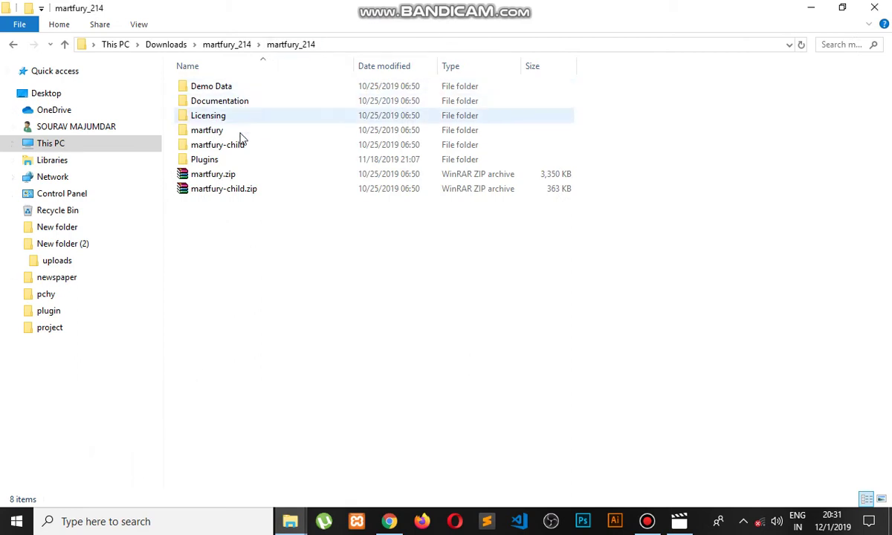
{"action": "double_click", "coordinate": [229, 162]}
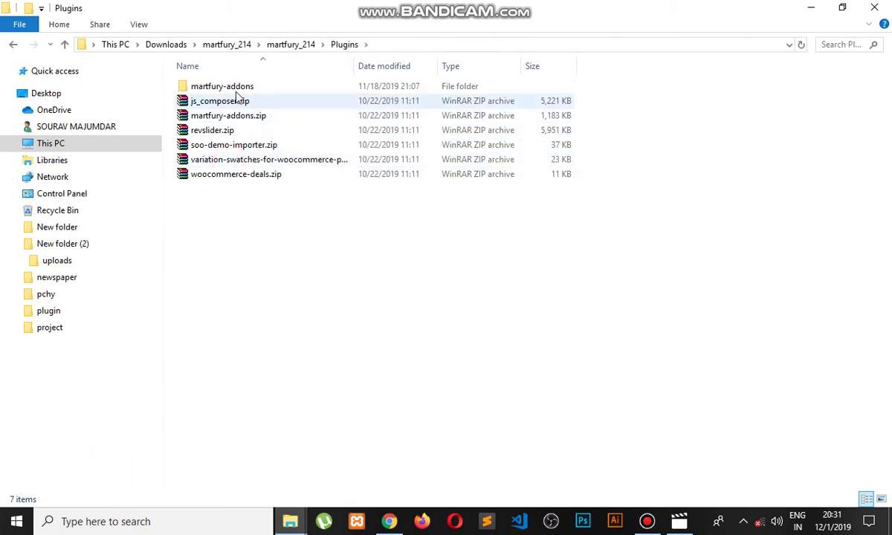
{"action": "double_click", "coordinate": [236, 87]}
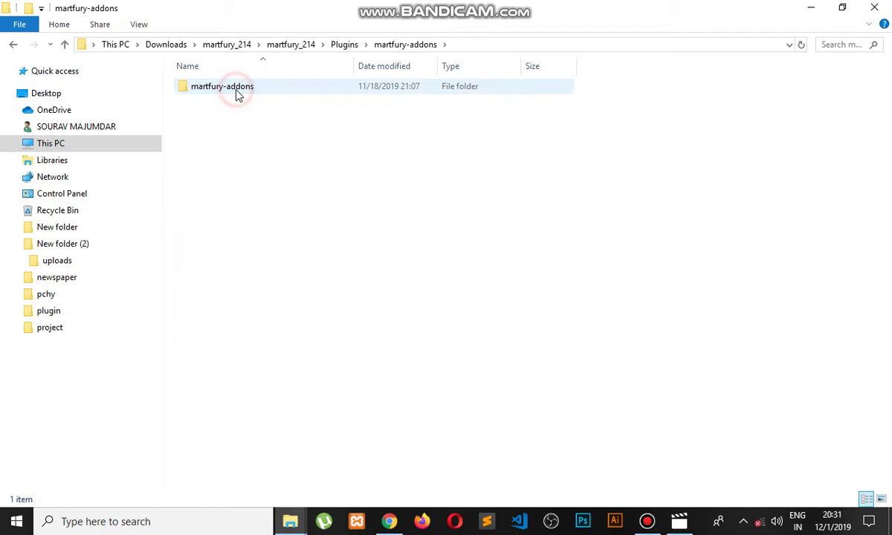
{"action": "left_click", "coordinate": [14, 45]}
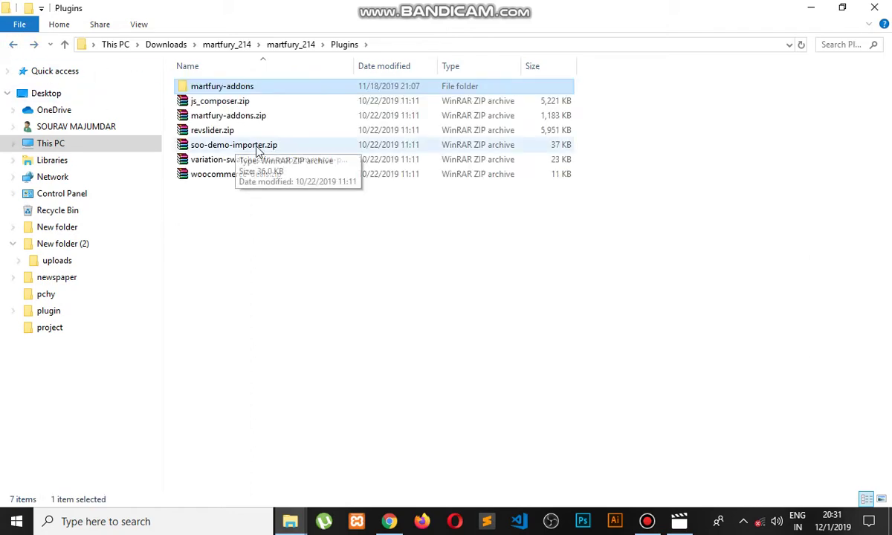
{"action": "left_click", "coordinate": [260, 116]}
{"action": "double_click", "coordinate": [225, 87]}
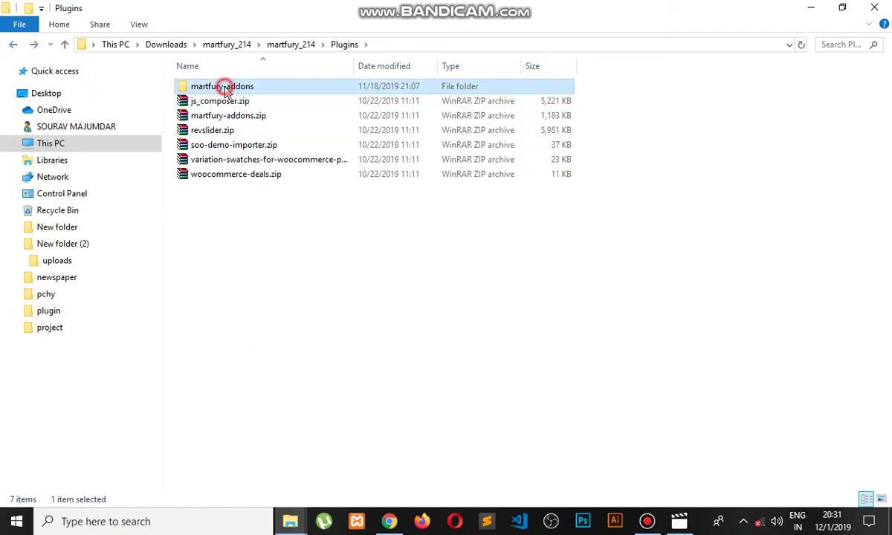
{"action": "double_click", "coordinate": [225, 88]}
{"action": "left_click", "coordinate": [15, 44]}
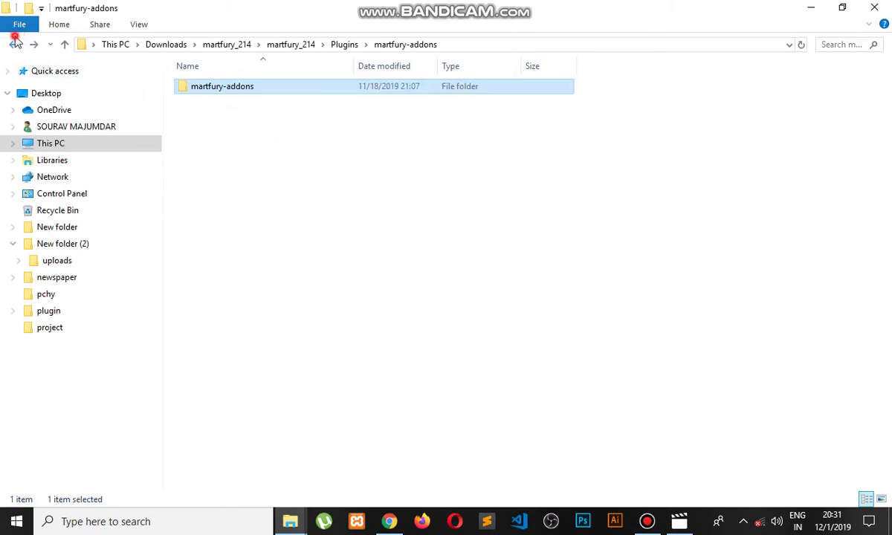
{"action": "left_click", "coordinate": [15, 44]}
Switch back to Chrome and bring up the plugin upload form for adding a new plugin in .zip format
{"action": "left_click", "coordinate": [389, 521]}
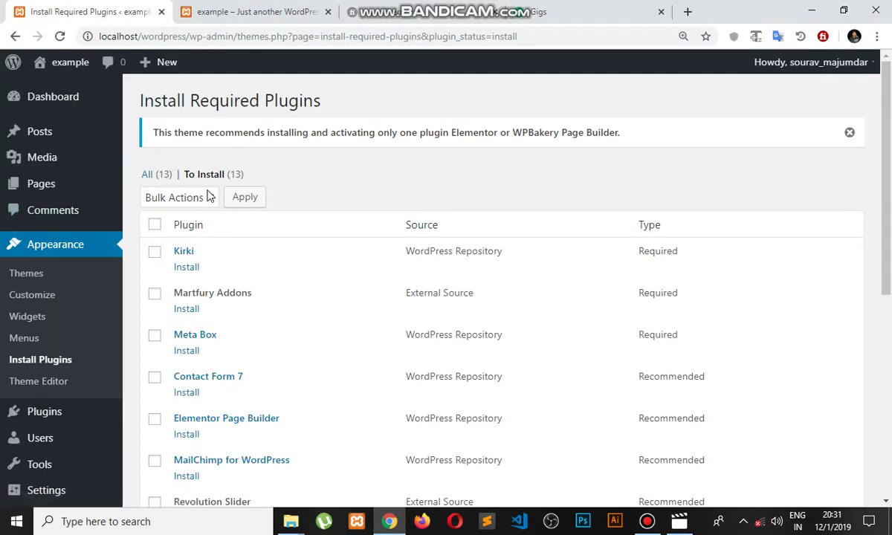
{"action": "scroll", "coordinate": [116, 229], "scroll_direction": "down", "scroll_amount": 3}
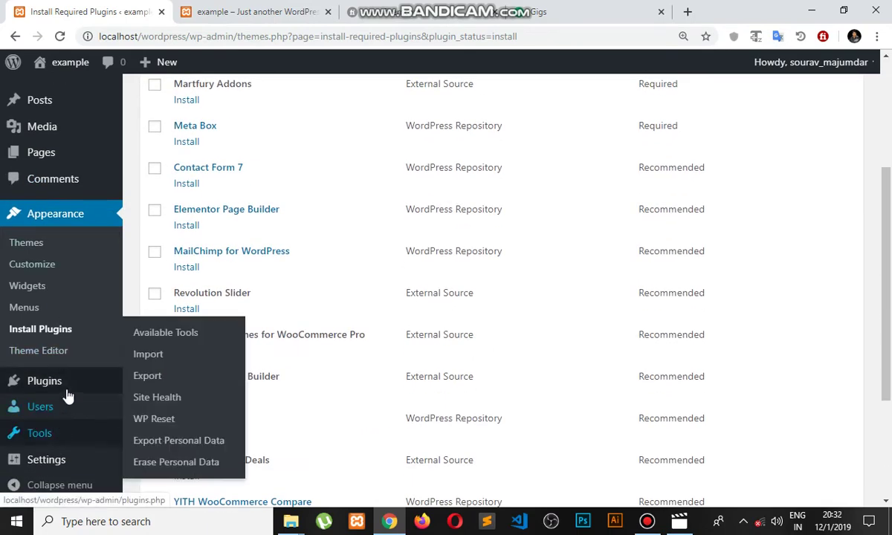
{"action": "mouse_move", "coordinate": [44, 380]}
{"action": "left_click", "coordinate": [147, 385]}
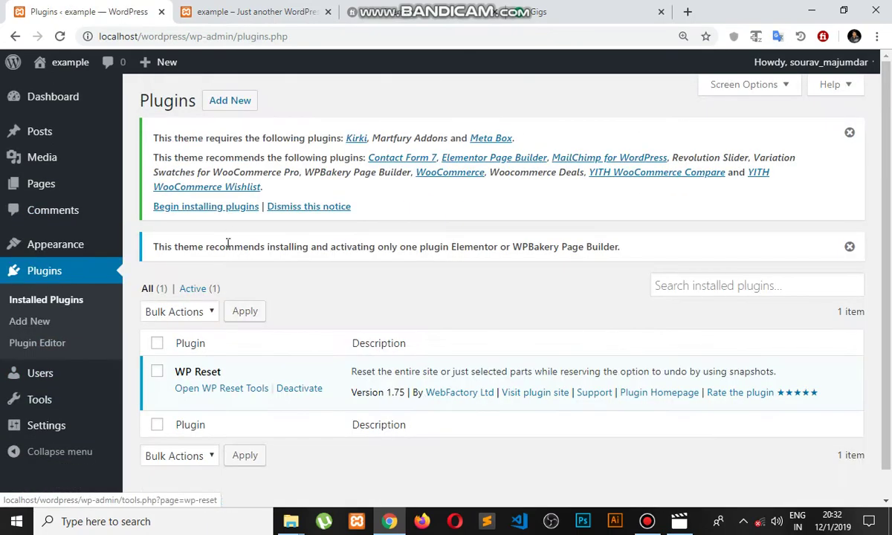
{"action": "left_click", "coordinate": [237, 105]}
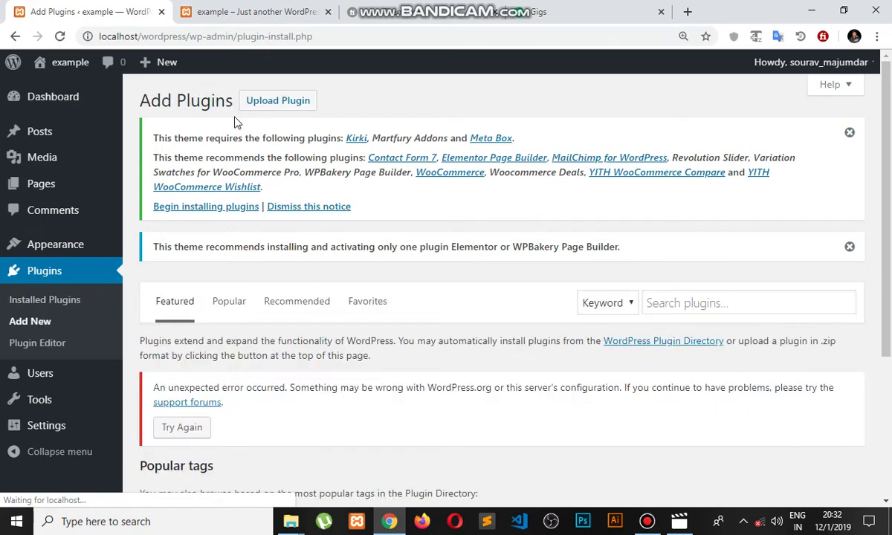
{"action": "left_click", "coordinate": [255, 103]}
Choose js_composer.zip from the martfury_214 Plugins folder as the plugin file to upload
{"action": "left_click", "coordinate": [396, 399]}
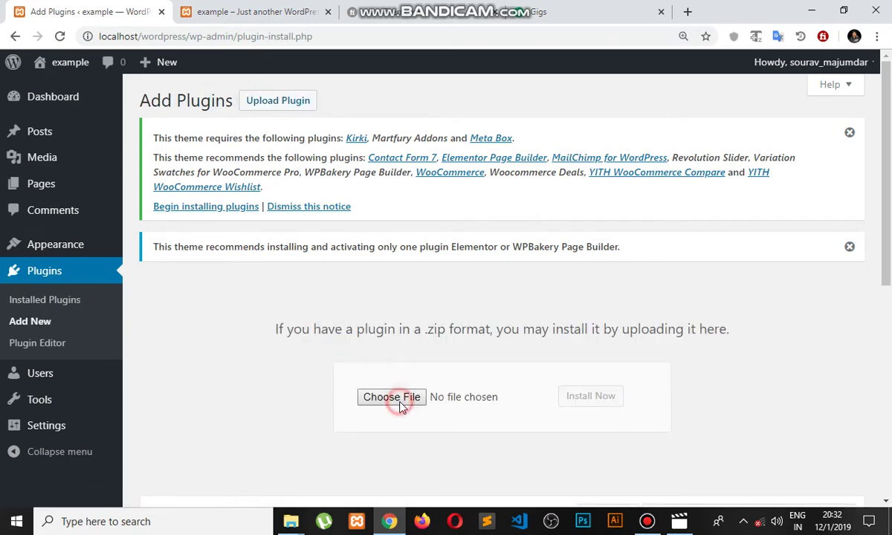
{"action": "left_click", "coordinate": [180, 175]}
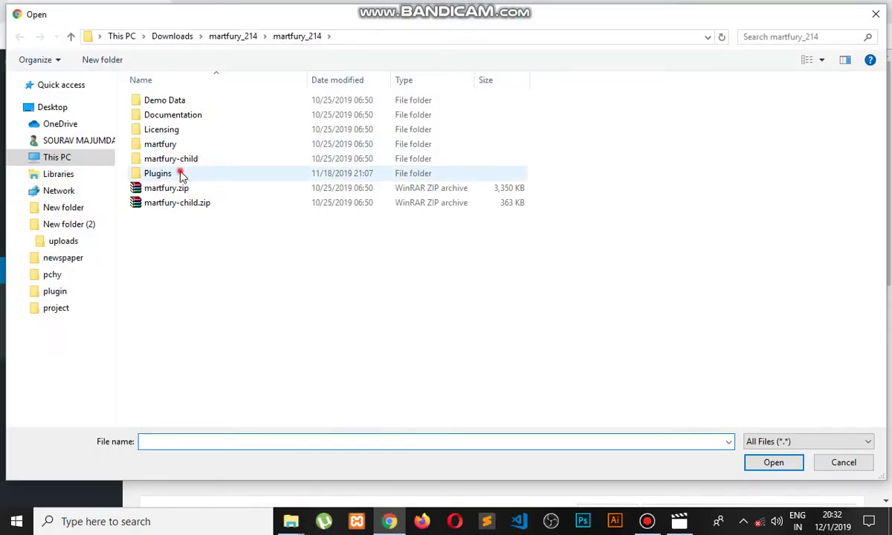
{"action": "double_click", "coordinate": [181, 174]}
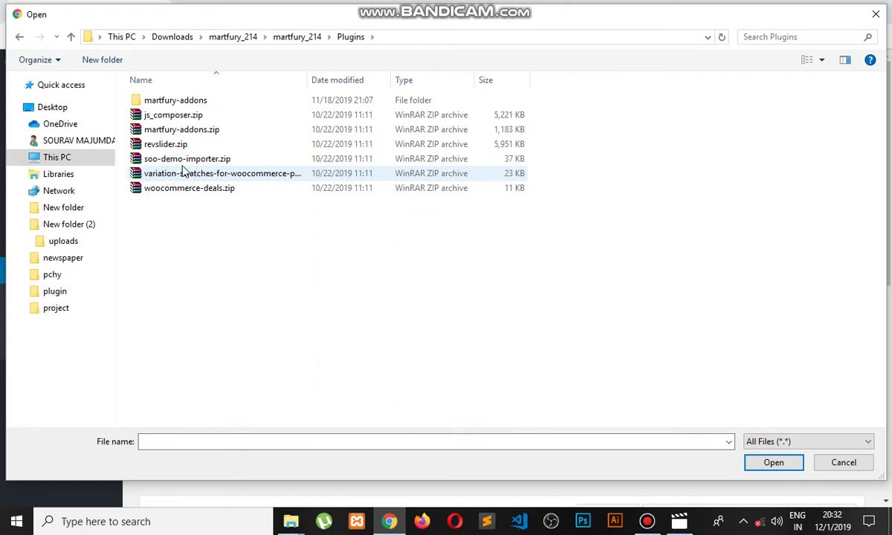
{"action": "left_click", "coordinate": [212, 137]}
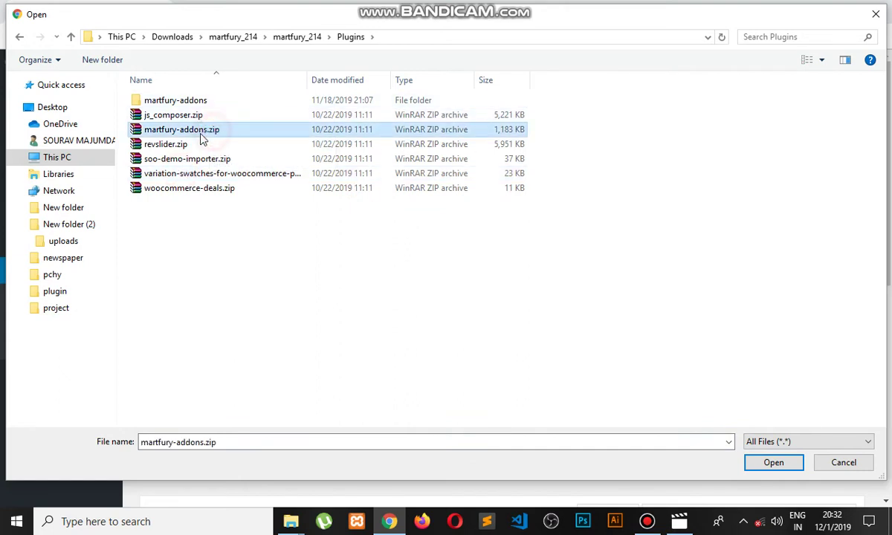
{"action": "left_click", "coordinate": [173, 116]}
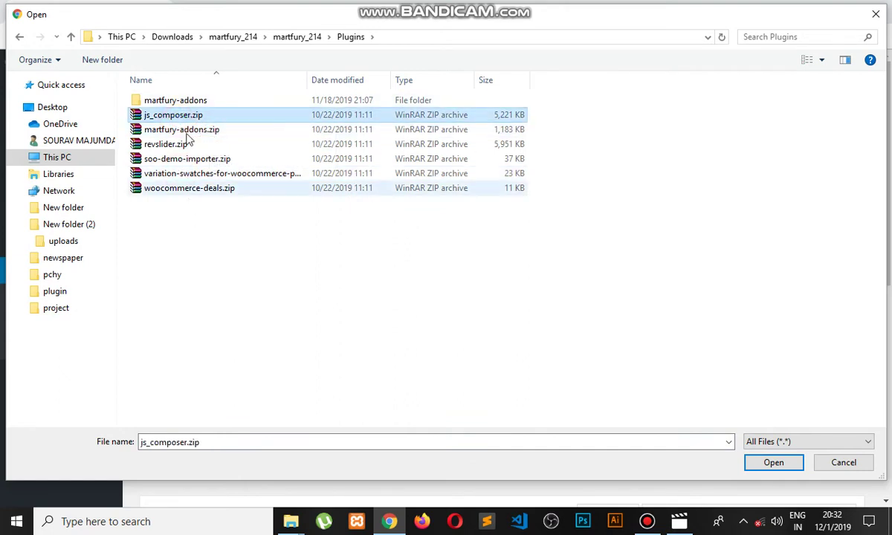
{"action": "left_click", "coordinate": [237, 129]}
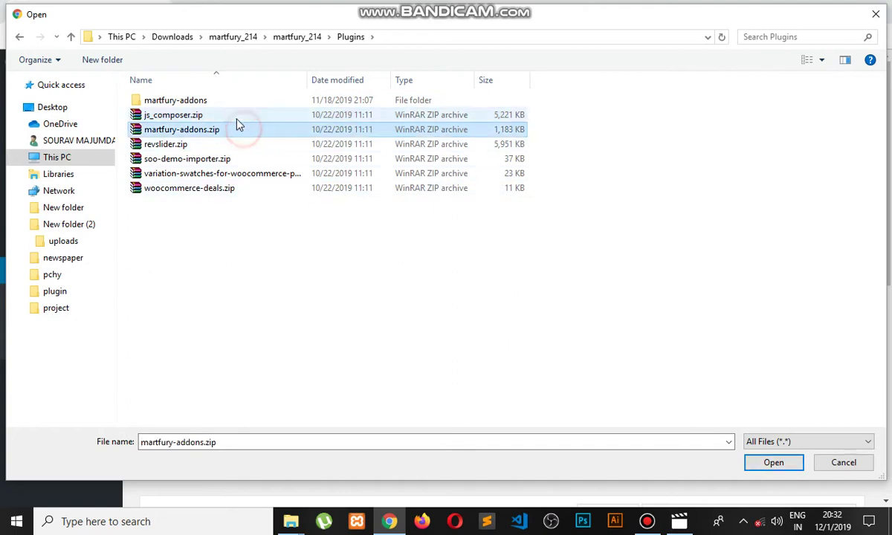
{"action": "left_click", "coordinate": [235, 115]}
{"action": "left_click", "coordinate": [773, 461]}
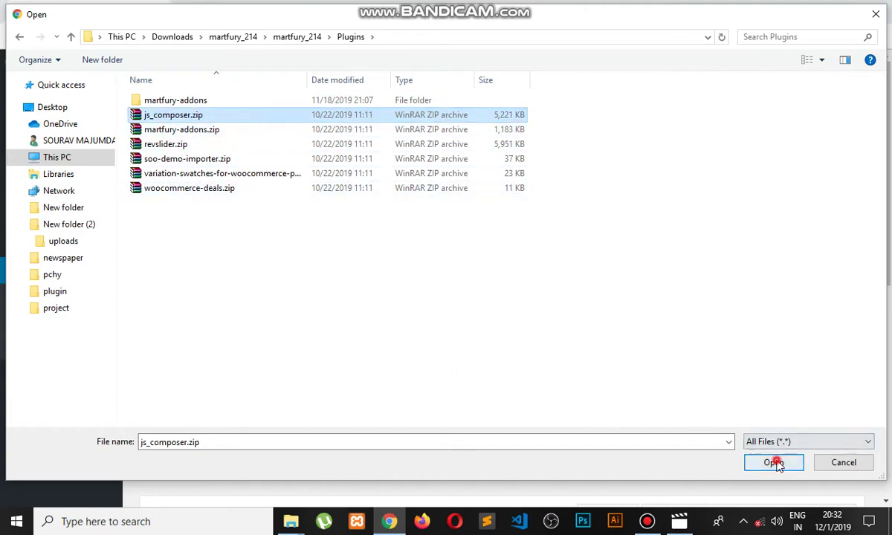
Install the plugin from the chosen js_composer.zip file and return to the plugin installer page
{"action": "left_click", "coordinate": [586, 405]}
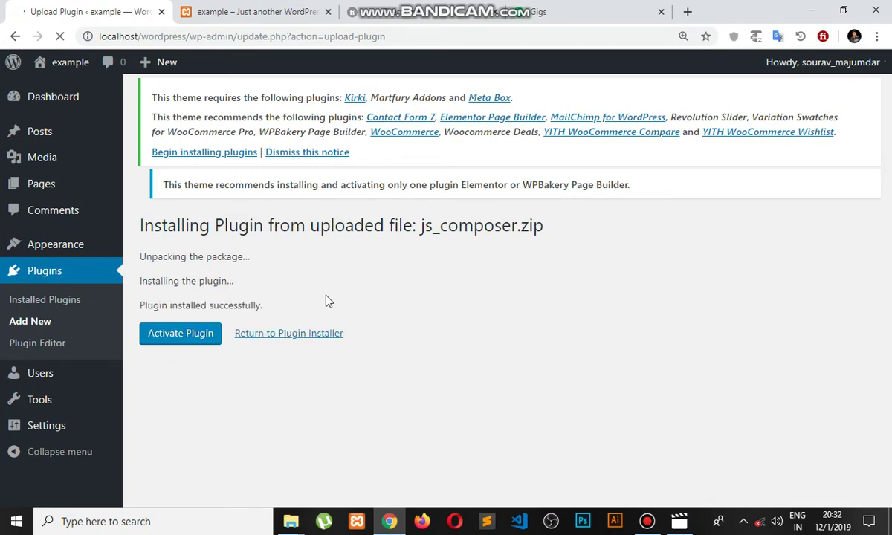
{"action": "left_click", "coordinate": [289, 358]}
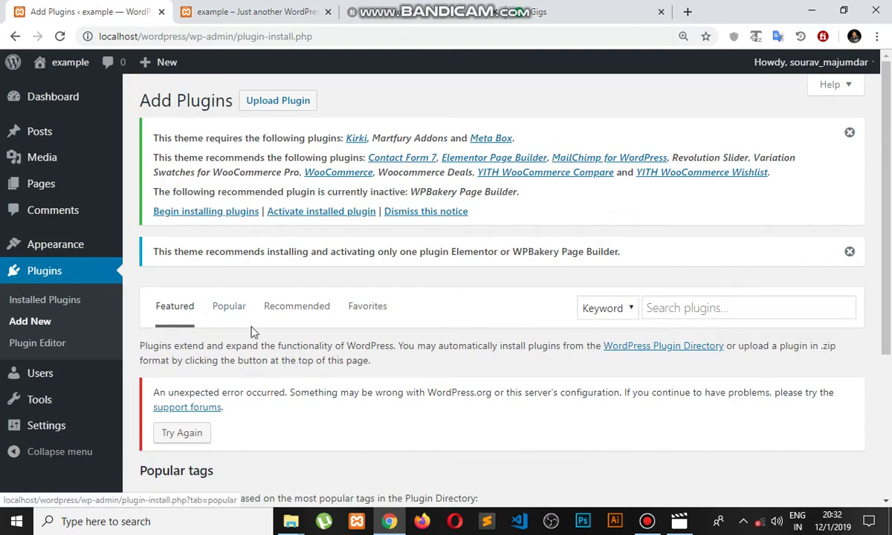
{"action": "scroll", "coordinate": [242, 311], "scroll_direction": "down", "scroll_amount": 3}
{"action": "scroll", "coordinate": [223, 286], "scroll_direction": "up", "scroll_amount": 3}
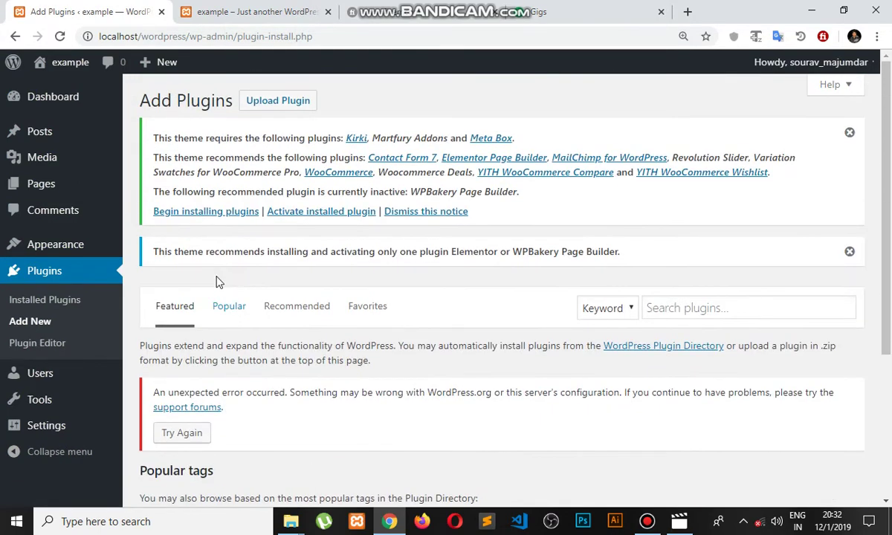
Begin installing the theme's plugins by selecting the whole To Install list and applying the Install bulk action
{"action": "left_click", "coordinate": [199, 213]}
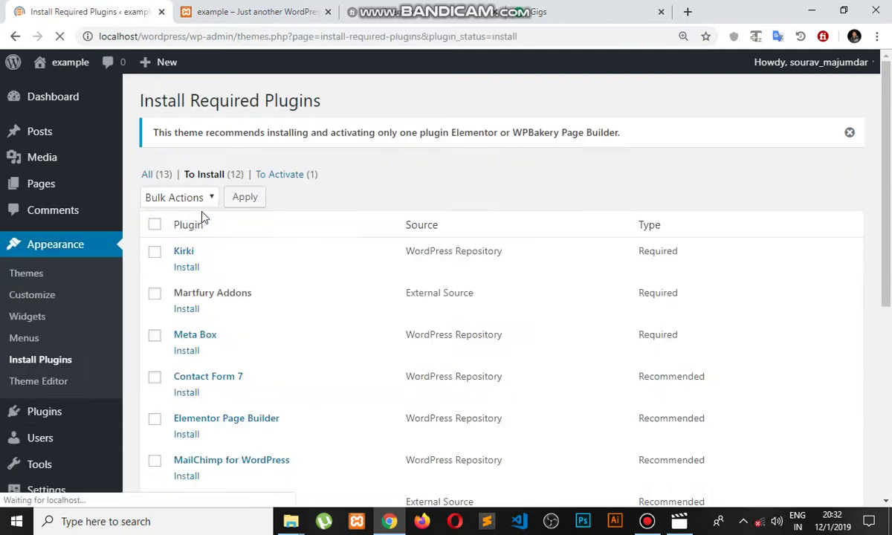
{"action": "left_click", "coordinate": [153, 224]}
{"action": "left_click", "coordinate": [174, 197]}
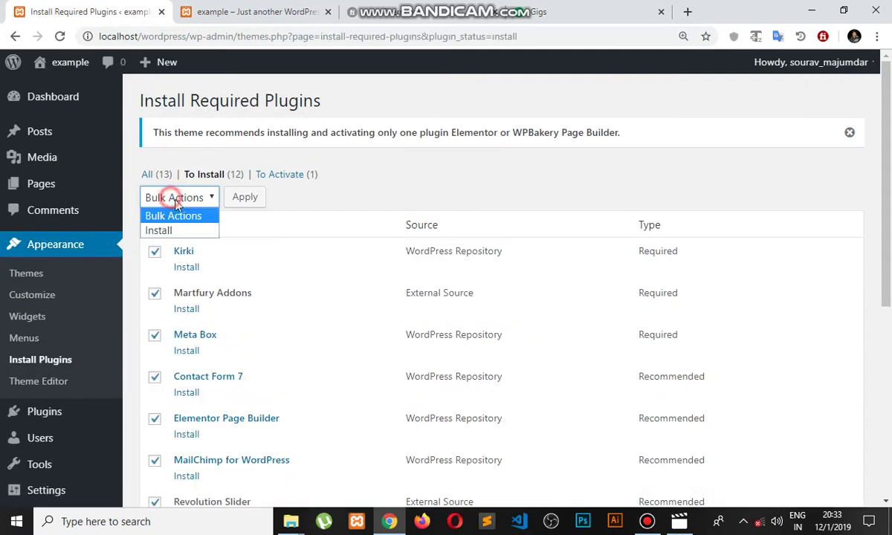
{"action": "left_click", "coordinate": [178, 232]}
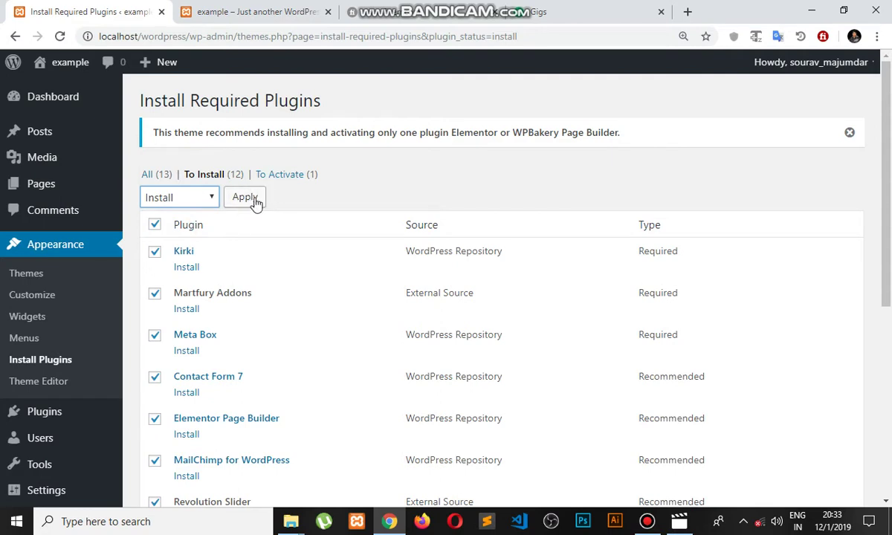
{"action": "left_click", "coordinate": [246, 197]}
{"action": "left_click", "coordinate": [240, 199]}
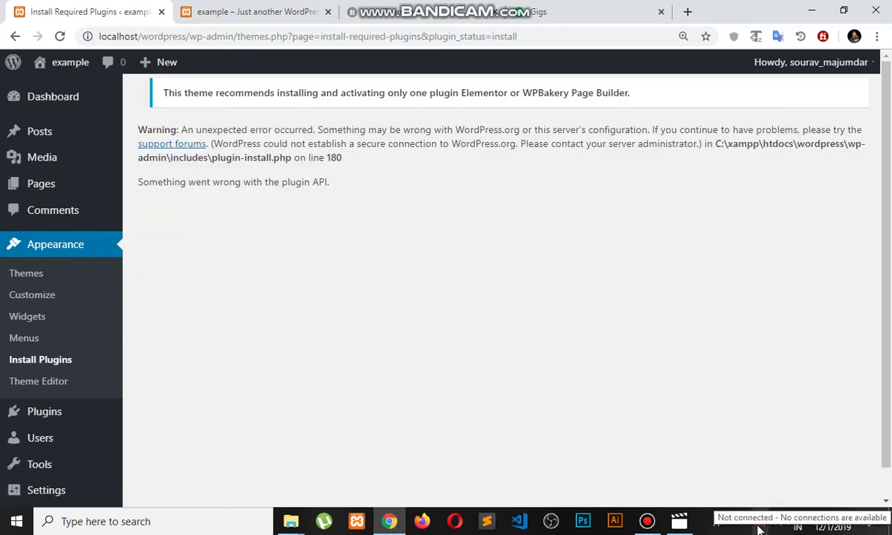
{"action": "left_click", "coordinate": [647, 521]}
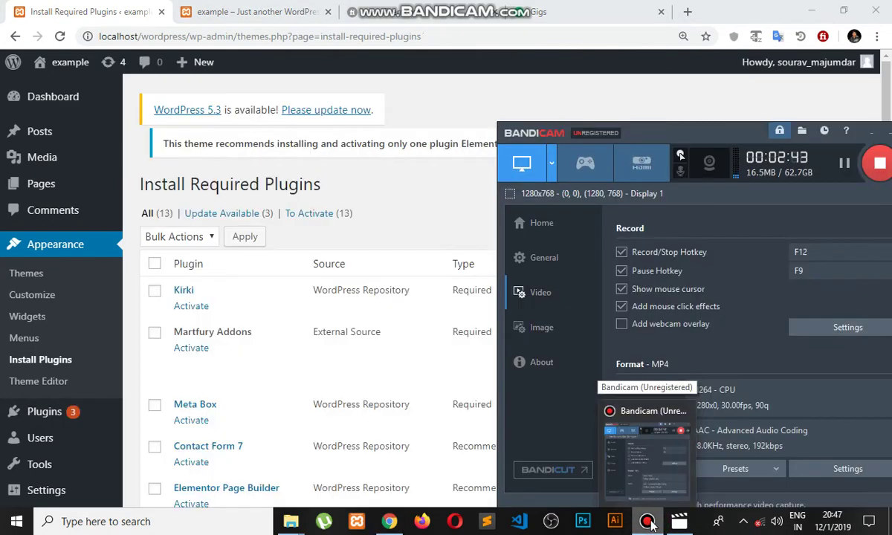
{"action": "left_click", "coordinate": [647, 521]}
{"action": "scroll", "coordinate": [408, 362], "scroll_direction": "down", "scroll_amount": 2}
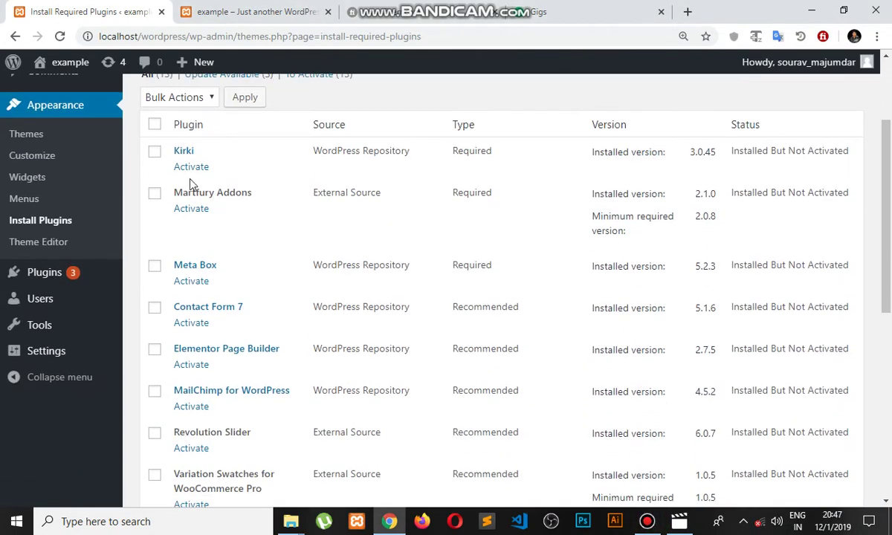
{"action": "left_click", "coordinate": [156, 124]}
{"action": "scroll", "coordinate": [233, 158], "scroll_direction": "up", "scroll_amount": 2}
{"action": "left_click", "coordinate": [339, 192]}
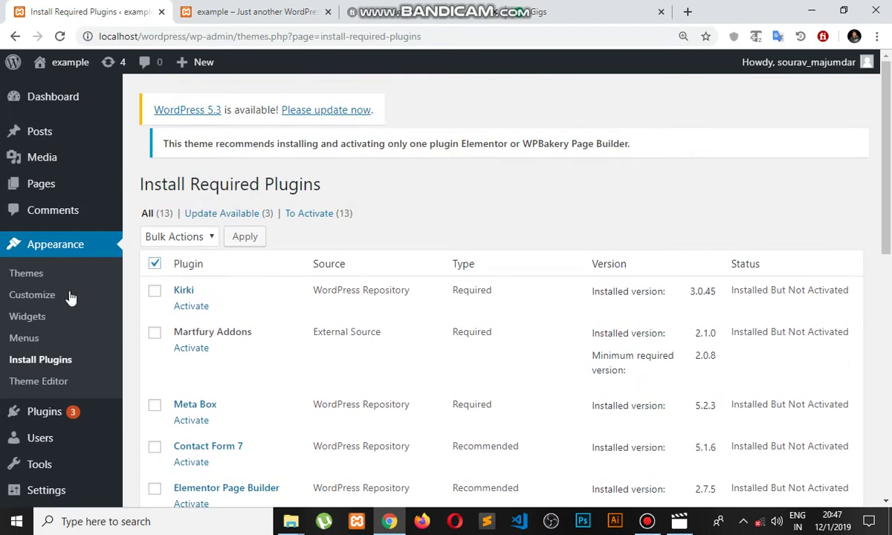
{"action": "left_click", "coordinate": [45, 361]}
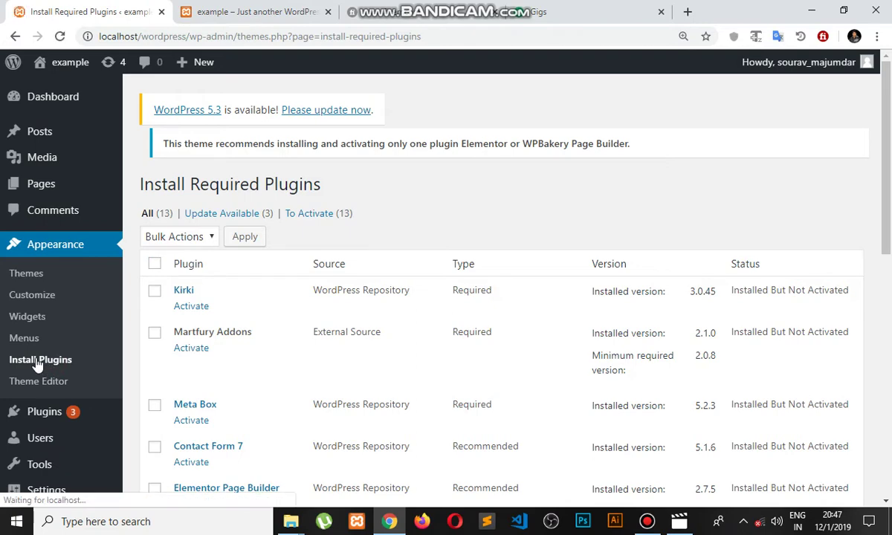
{"action": "scroll", "coordinate": [219, 328], "scroll_direction": "down", "scroll_amount": 2}
{"action": "scroll", "coordinate": [223, 313], "scroll_direction": "up", "scroll_amount": 1}
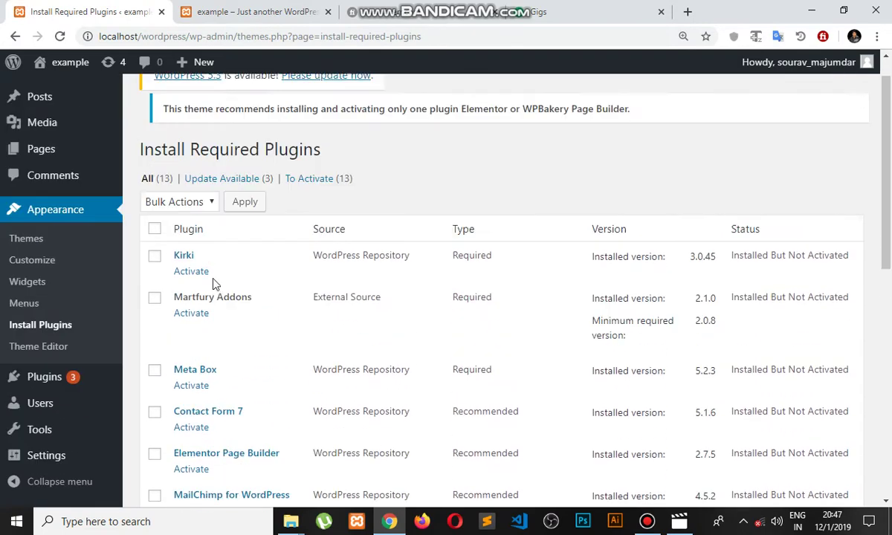
{"action": "scroll", "coordinate": [213, 283], "scroll_direction": "up", "scroll_amount": 1}
{"action": "left_click", "coordinate": [154, 265]}
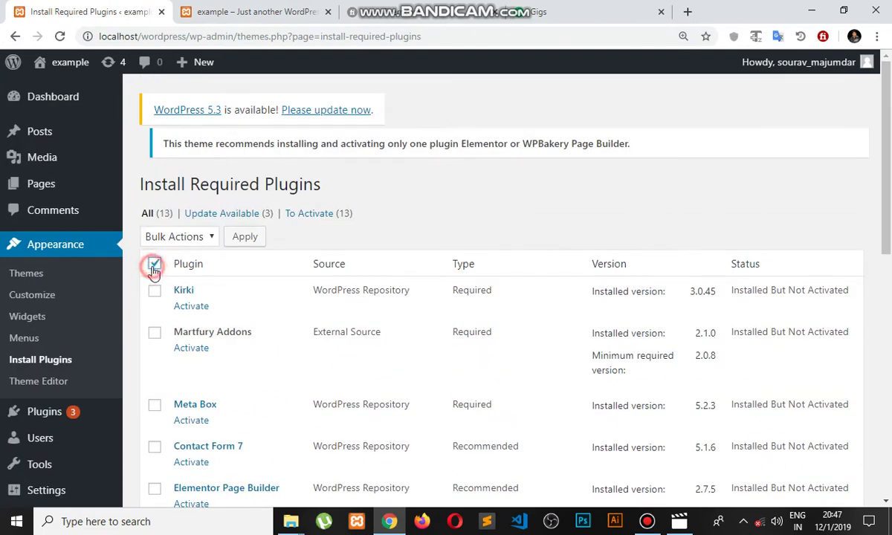
{"action": "left_click", "coordinate": [154, 266]}
{"action": "left_click", "coordinate": [175, 236]}
{"action": "left_click", "coordinate": [199, 234]}
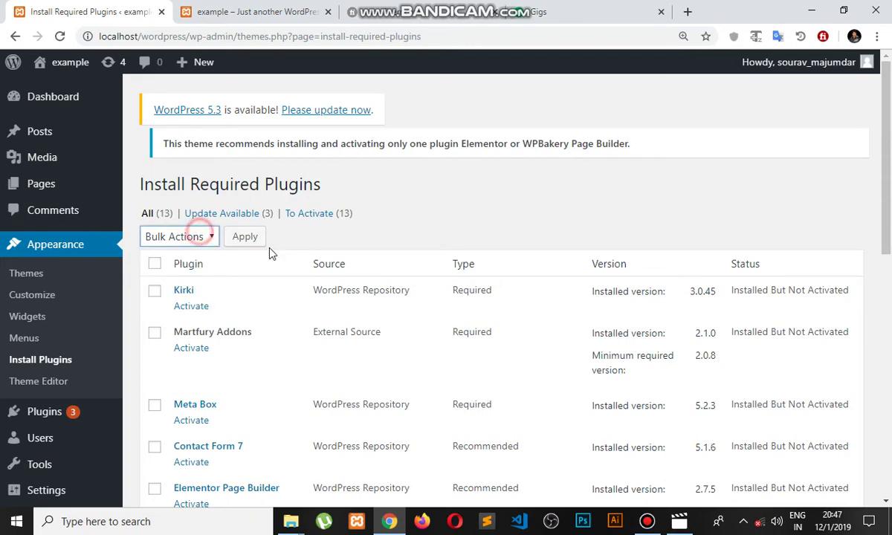
{"action": "scroll", "coordinate": [290, 251], "scroll_direction": "down", "scroll_amount": 4}
{"action": "scroll", "coordinate": [238, 255], "scroll_direction": "up", "scroll_amount": 2}
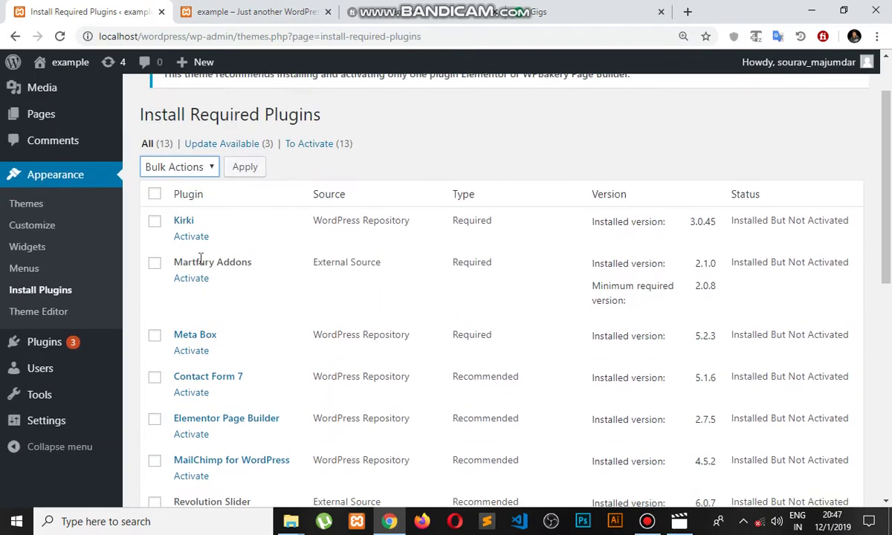
{"action": "left_click", "coordinate": [156, 196]}
{"action": "left_click", "coordinate": [155, 223]}
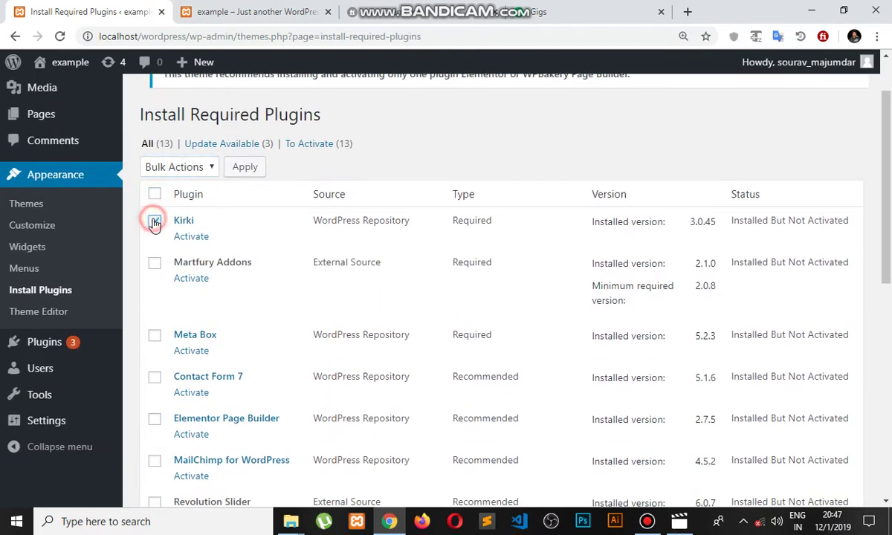
Activate the required Kirki and Martfury Addons plugins individually from the Install Required Plugins list
{"action": "left_click", "coordinate": [191, 235]}
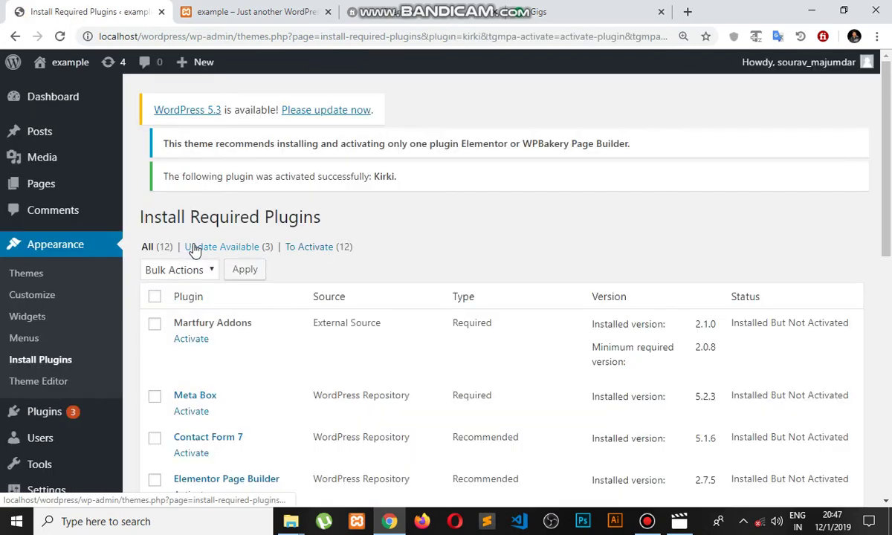
{"action": "scroll", "coordinate": [193, 257], "scroll_direction": "down", "scroll_amount": 1}
{"action": "left_click", "coordinate": [191, 270]}
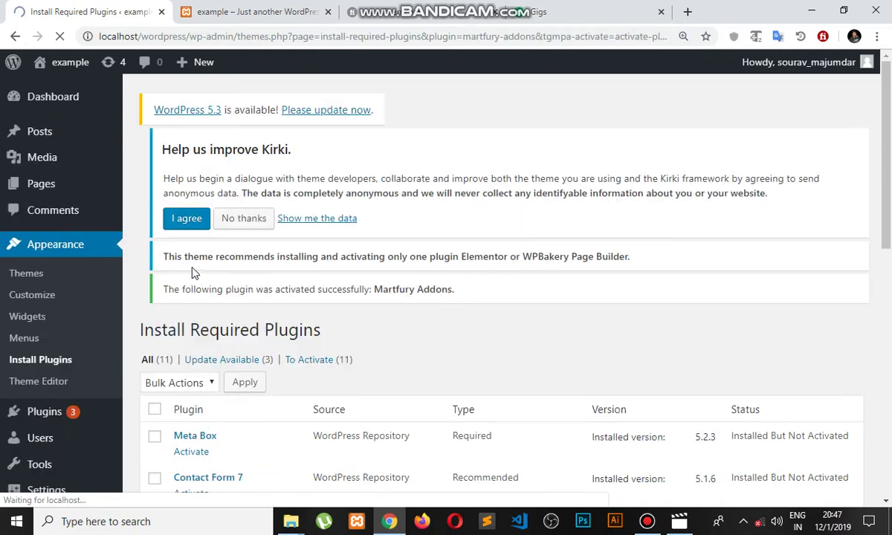
Activate the required Meta Box plugin from the Install Required Plugins list
{"action": "scroll", "coordinate": [192, 322], "scroll_direction": "down", "scroll_amount": 2}
{"action": "scroll", "coordinate": [191, 322], "scroll_direction": "down", "scroll_amount": 1}
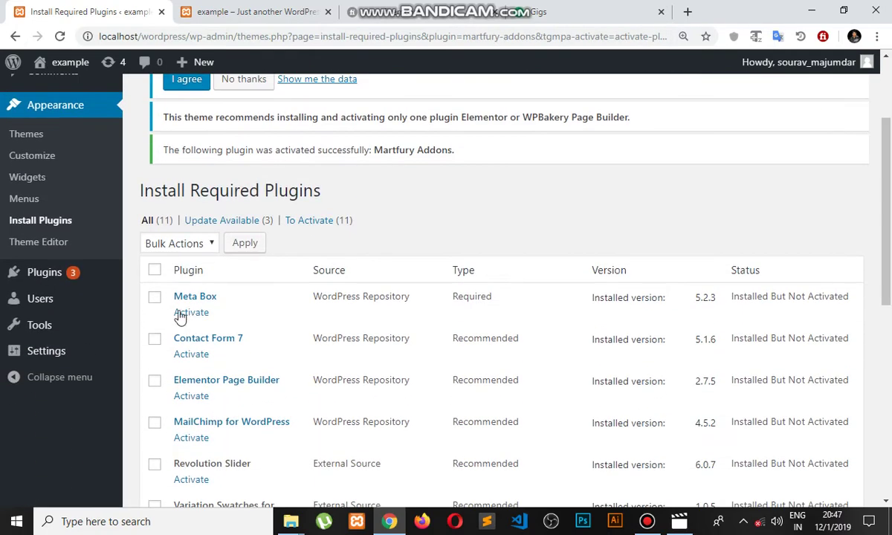
{"action": "left_click", "coordinate": [154, 270]}
{"action": "left_click", "coordinate": [155, 270]}
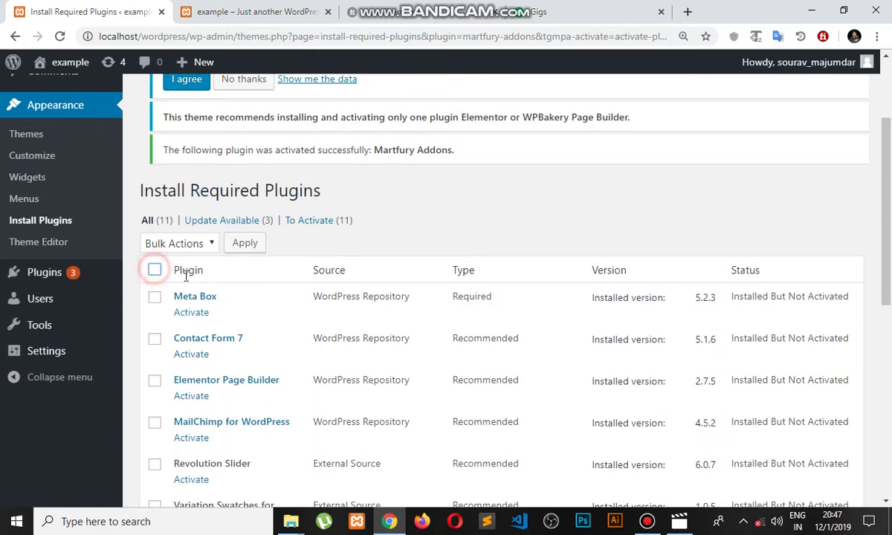
{"action": "scroll", "coordinate": [267, 289], "scroll_direction": "down", "scroll_amount": 3}
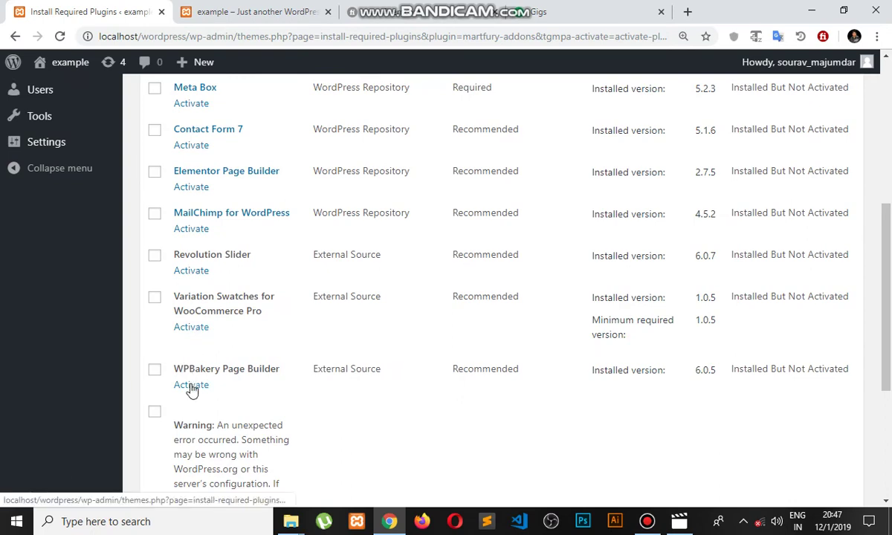
{"action": "scroll", "coordinate": [233, 341], "scroll_direction": "up", "scroll_amount": 3}
{"action": "left_click", "coordinate": [182, 312]}
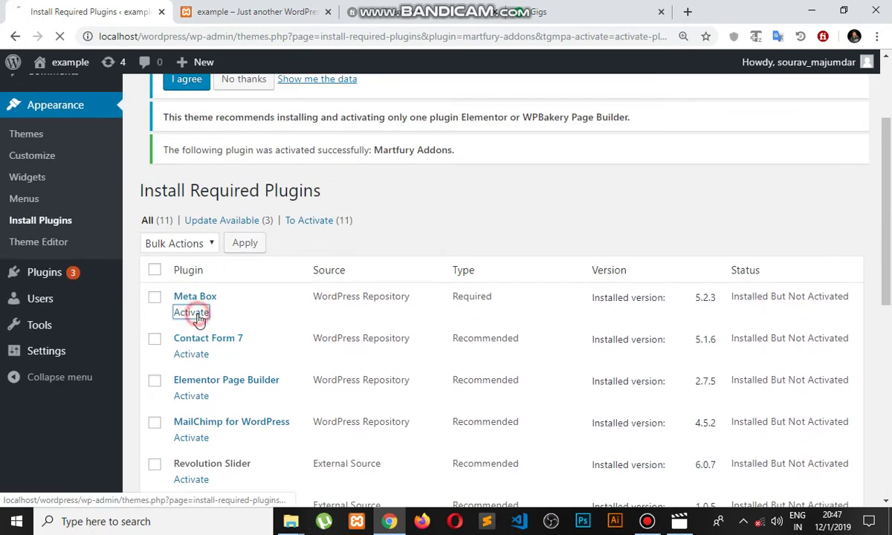
Activate the recommended Contact Form 7 and Elementor Page Builder plugins one after the other
{"action": "scroll", "coordinate": [193, 320], "scroll_direction": "down", "scroll_amount": 2}
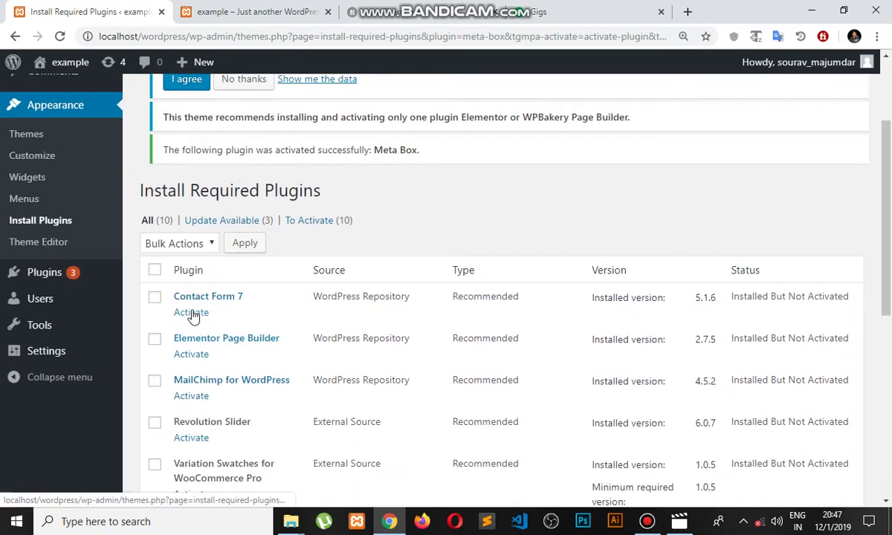
{"action": "left_click", "coordinate": [191, 312]}
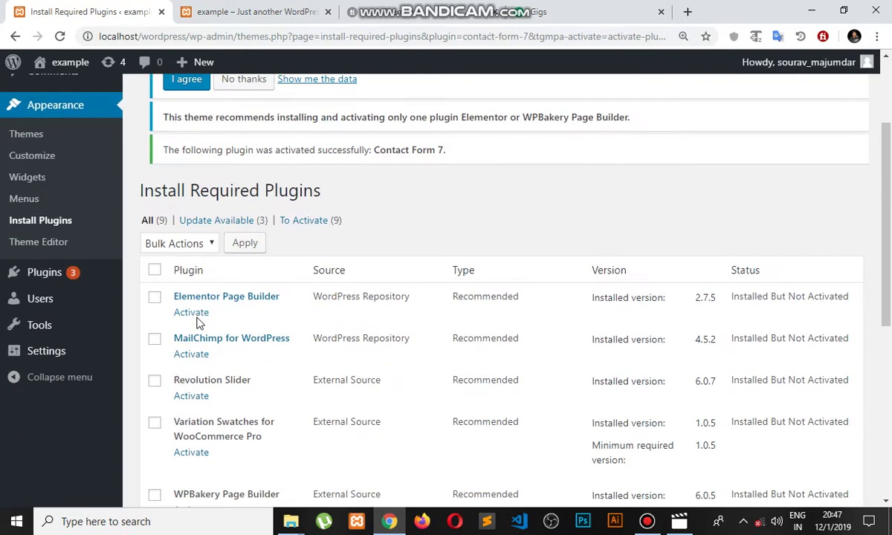
{"action": "left_click", "coordinate": [194, 313]}
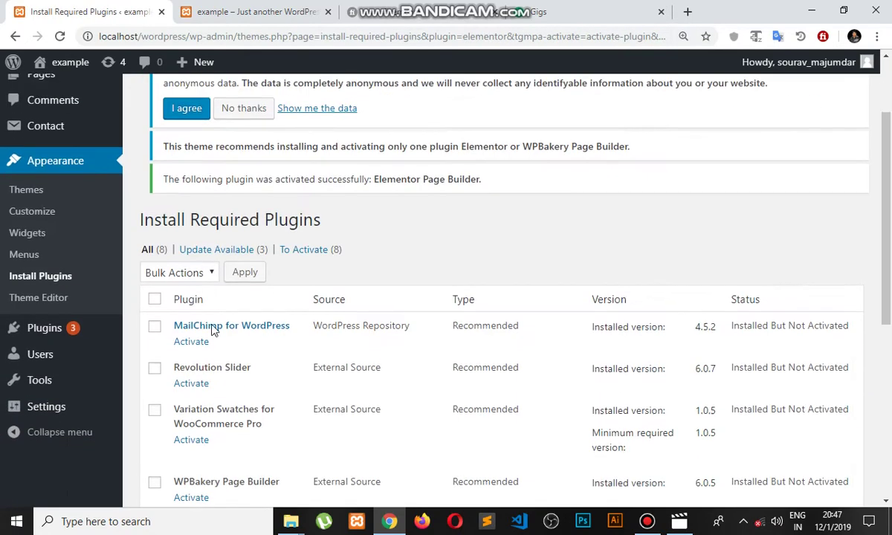
Try to activate the MailChimp for WordPress plugin right after Elementor Page Builder
{"action": "scroll", "coordinate": [212, 329], "scroll_direction": "down", "scroll_amount": 1}
{"action": "left_click", "coordinate": [192, 256]}
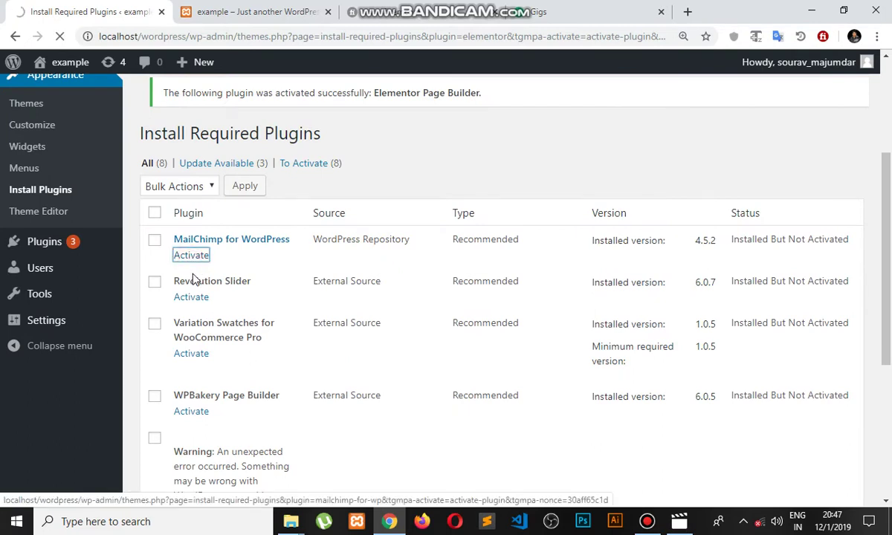
{"action": "scroll", "coordinate": [197, 281], "scroll_direction": "down", "scroll_amount": 2}
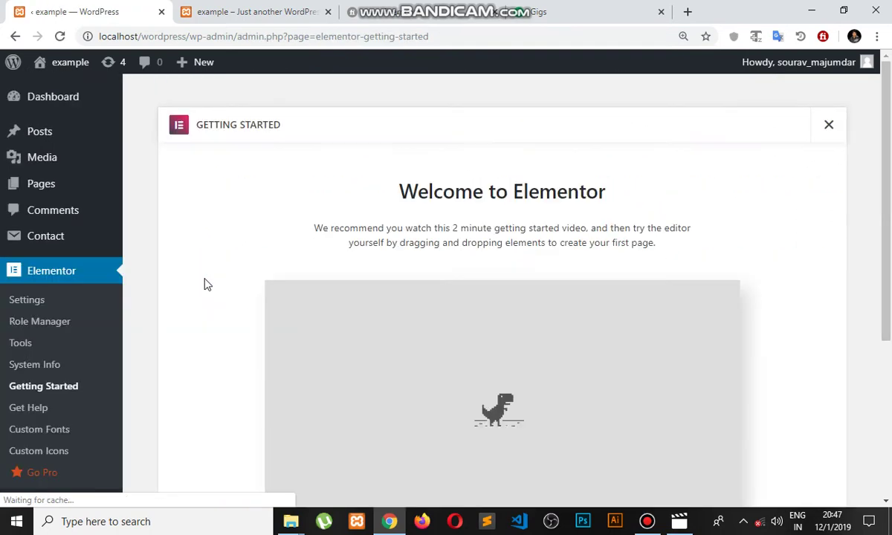
Close Elementor's Getting Started page and return to the theme's Install Required Plugins list
{"action": "left_click", "coordinate": [822, 139]}
{"action": "scroll", "coordinate": [236, 261], "scroll_direction": "down", "scroll_amount": 10}
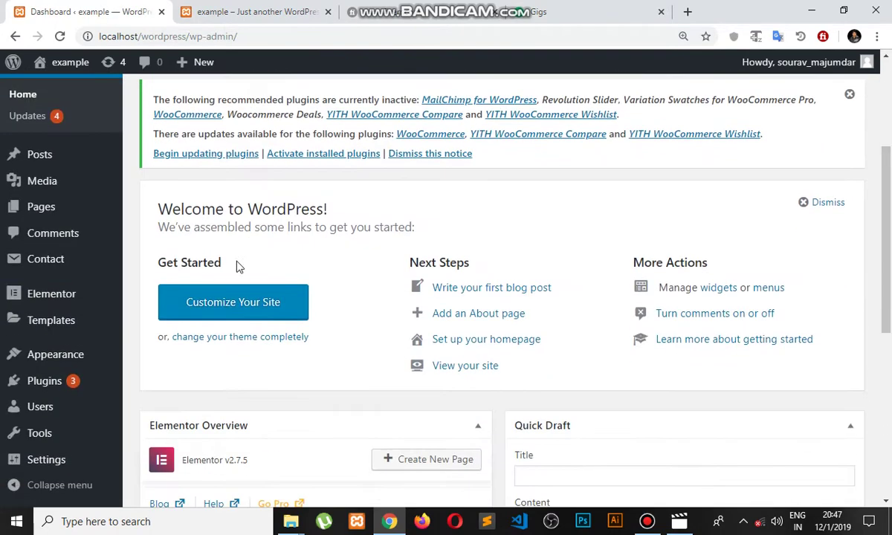
{"action": "mouse_move", "coordinate": [78, 360]}
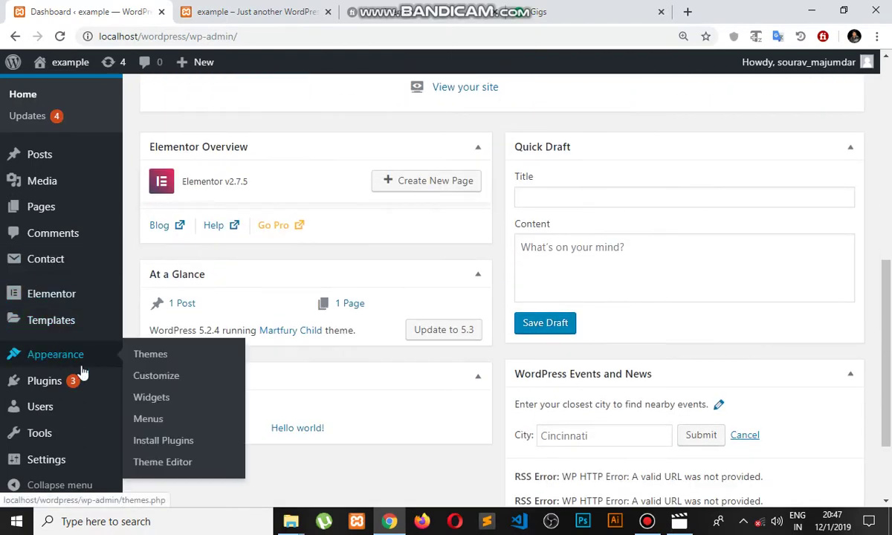
{"action": "left_click", "coordinate": [181, 443]}
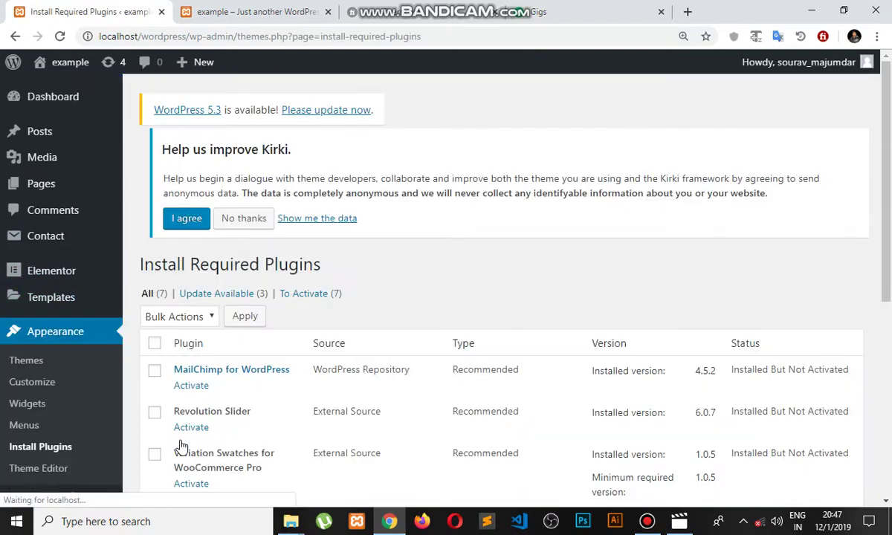
Activate the recommended MailChimp for WordPress and Revolution Slider plugins from the Install Required Plugins list
{"action": "scroll", "coordinate": [168, 236], "scroll_direction": "down", "scroll_amount": 2}
{"action": "left_click", "coordinate": [156, 205]}
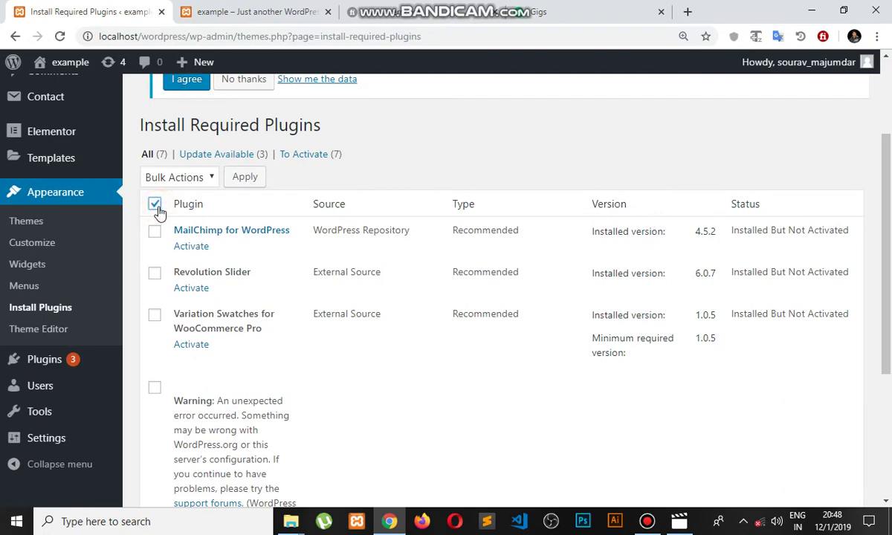
{"action": "left_click", "coordinate": [156, 205]}
{"action": "left_click", "coordinate": [186, 247]}
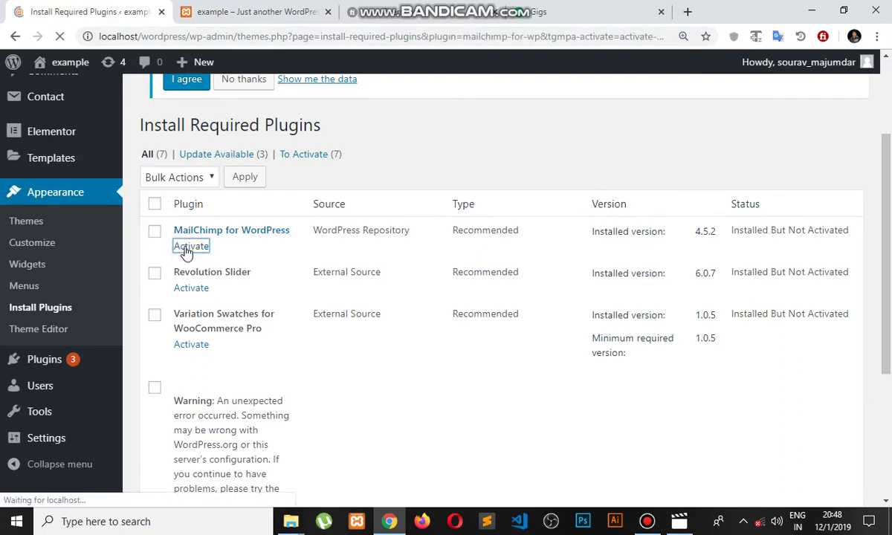
{"action": "scroll", "coordinate": [195, 256], "scroll_direction": "down", "scroll_amount": 4}
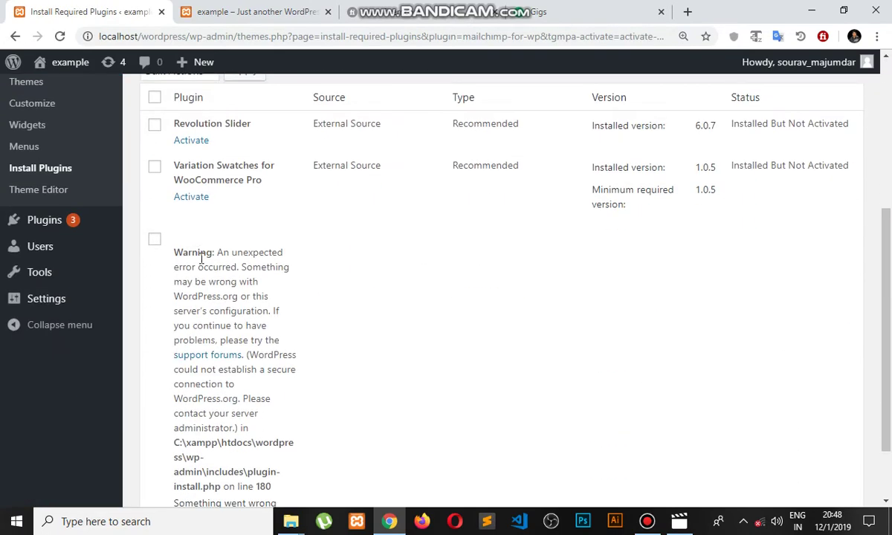
{"action": "left_click", "coordinate": [199, 145]}
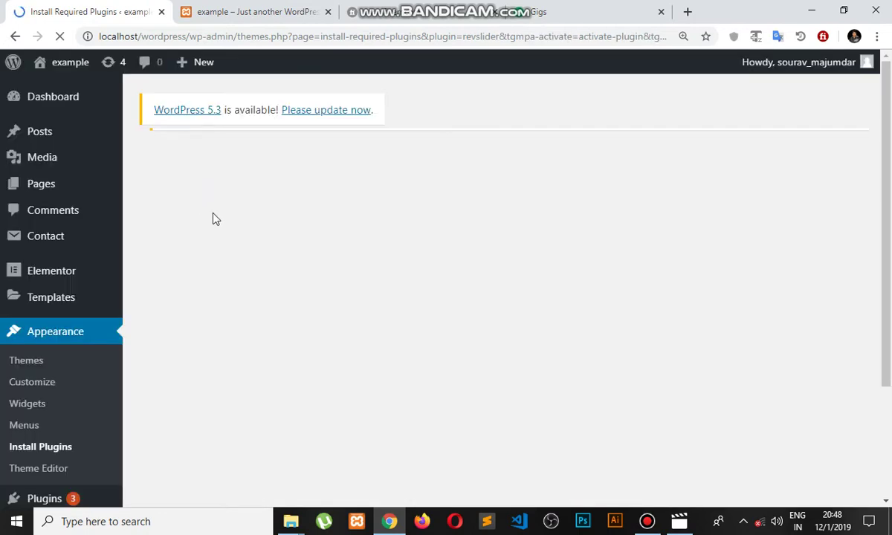
{"action": "scroll", "coordinate": [215, 221], "scroll_direction": "down", "scroll_amount": 2}
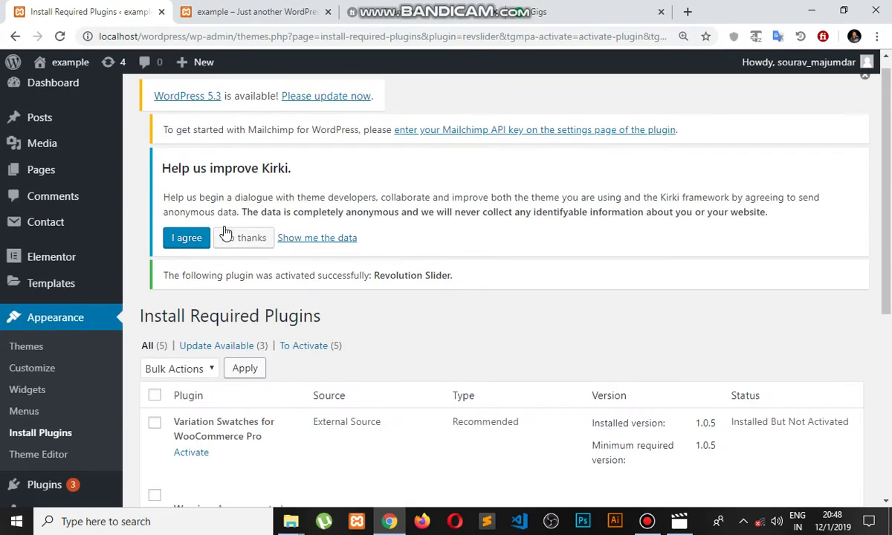
Activate the recommended Variation Swatches for WooCommerce Pro plugin from the Install Required Plugins list
{"action": "scroll", "coordinate": [225, 234], "scroll_direction": "down", "scroll_amount": 3}
{"action": "left_click", "coordinate": [190, 258]}
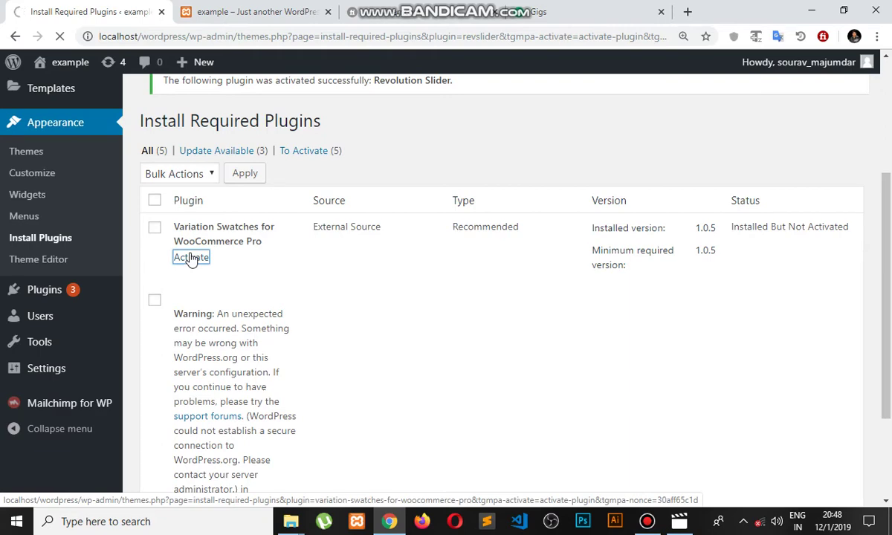
{"action": "scroll", "coordinate": [199, 257], "scroll_direction": "up", "scroll_amount": 3}
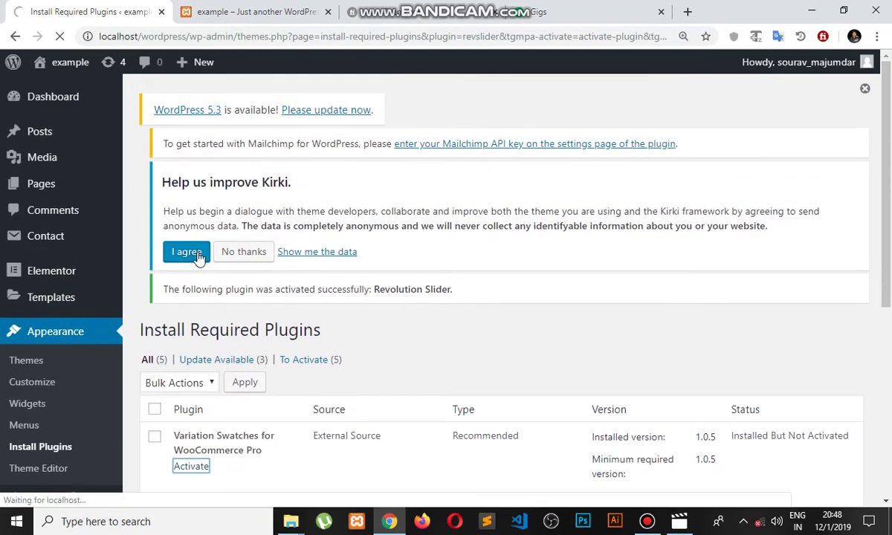
{"action": "scroll", "coordinate": [207, 262], "scroll_direction": "down", "scroll_amount": 3}
{"action": "scroll", "coordinate": [211, 261], "scroll_direction": "down", "scroll_amount": 1}
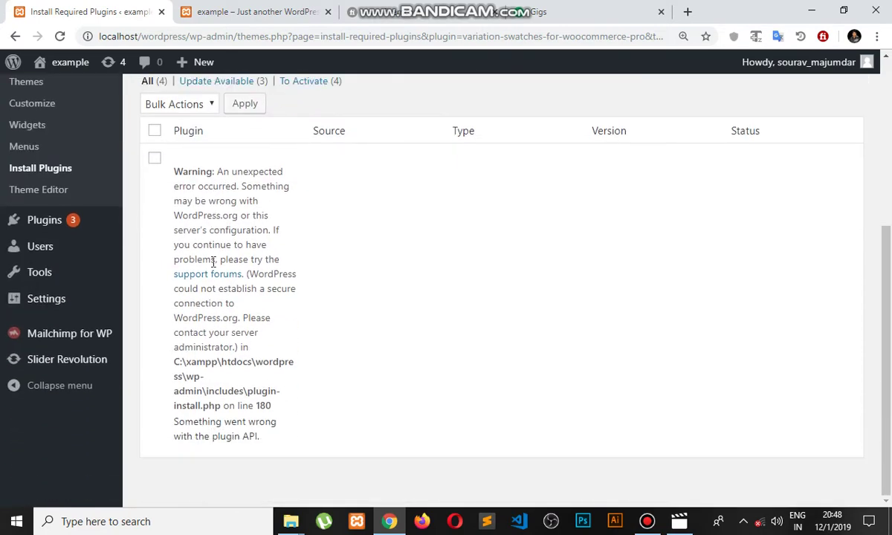
Open the list of installed plugins and look for the ones that are still inactive
{"action": "scroll", "coordinate": [215, 271], "scroll_direction": "up", "scroll_amount": 2}
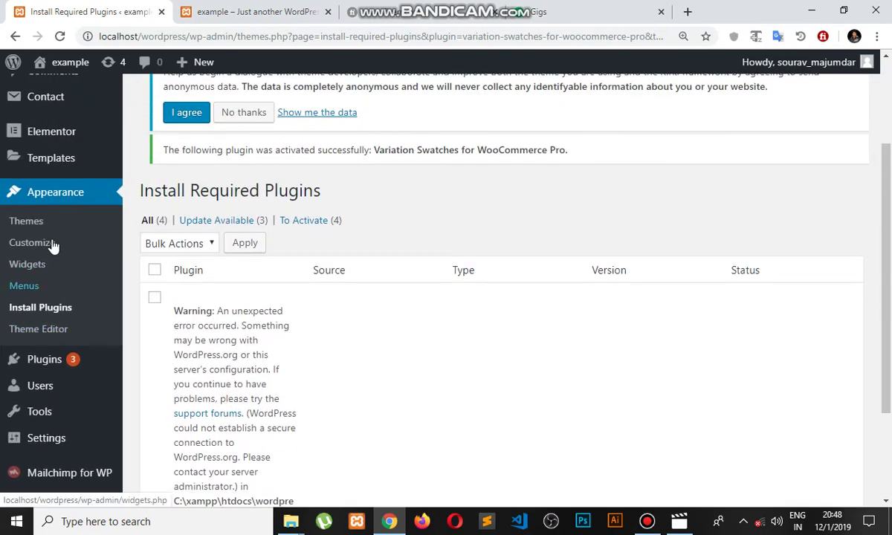
{"action": "left_click", "coordinate": [79, 364]}
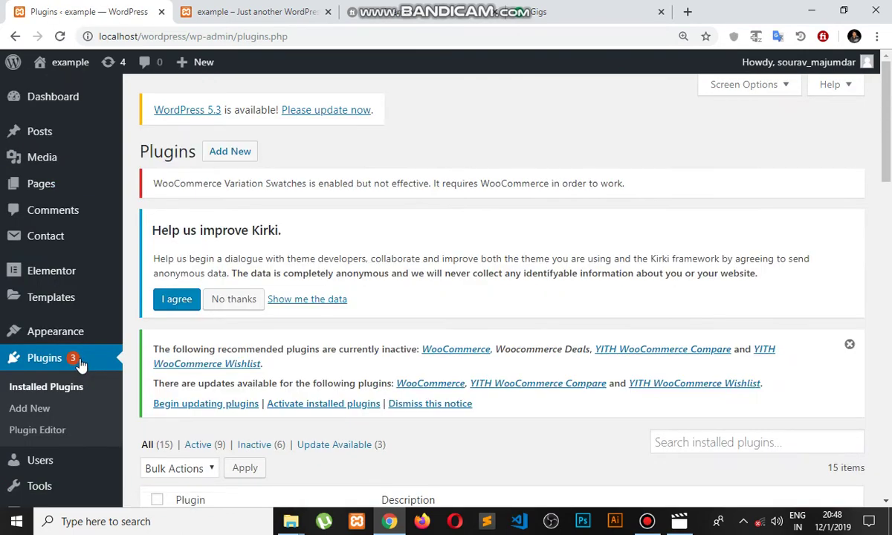
{"action": "scroll", "coordinate": [222, 330], "scroll_direction": "down", "scroll_amount": 5}
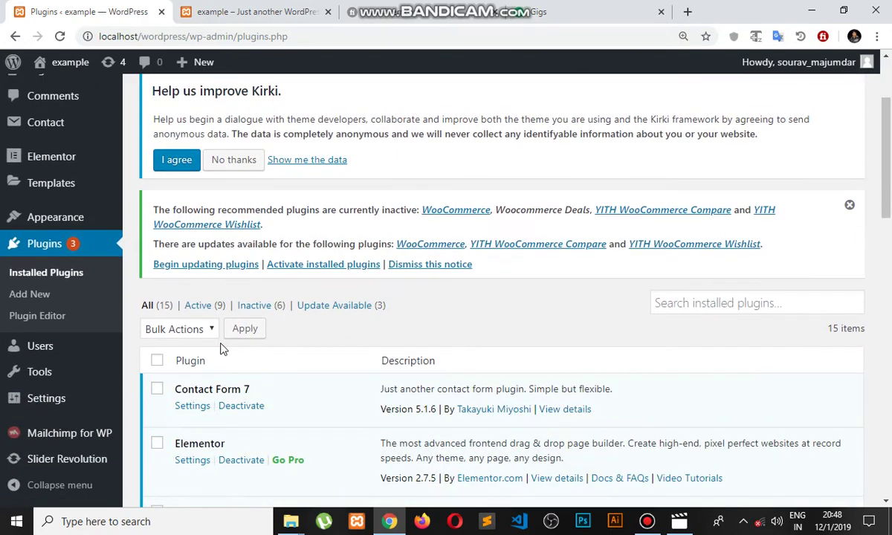
{"action": "scroll", "coordinate": [223, 342], "scroll_direction": "down", "scroll_amount": 1}
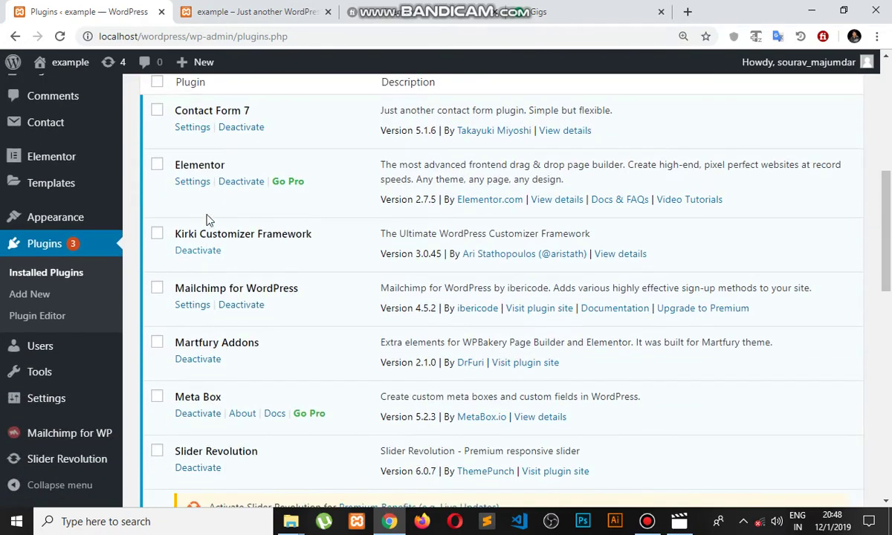
{"action": "scroll", "coordinate": [212, 283], "scroll_direction": "down", "scroll_amount": 4}
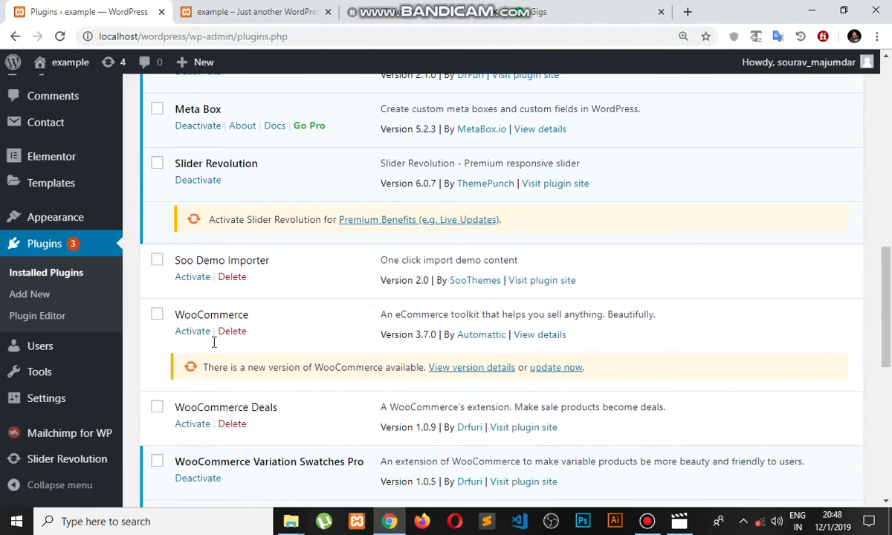
Select the inactive Soo Demo Importer, WooCommerce, WooCommerce Deals, WPBakery Page Builder, YITH WooCommerce Compare and YITH WooCommerce Wishlist plugins
{"action": "scroll", "coordinate": [214, 342], "scroll_direction": "down", "scroll_amount": 2}
{"action": "left_click", "coordinate": [158, 130]}
{"action": "left_click", "coordinate": [156, 185]}
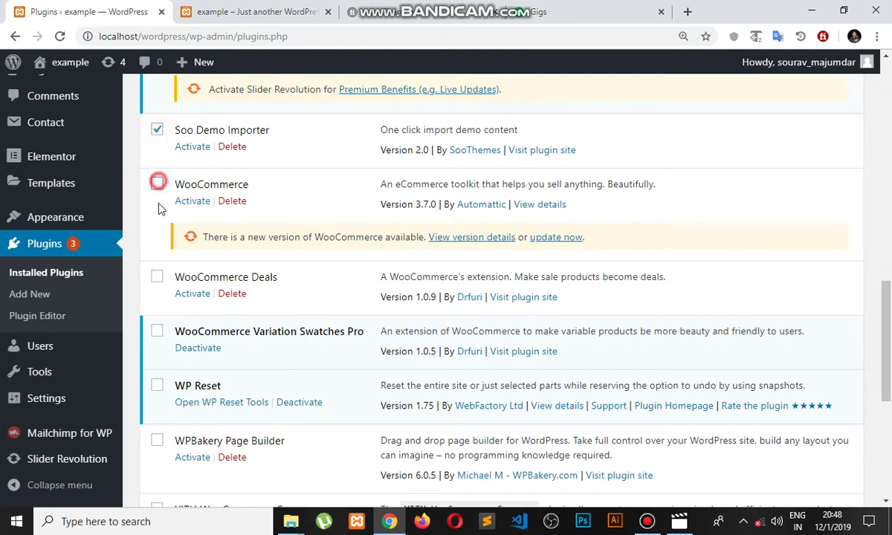
{"action": "left_click", "coordinate": [156, 277]}
{"action": "scroll", "coordinate": [166, 282], "scroll_direction": "down", "scroll_amount": 4}
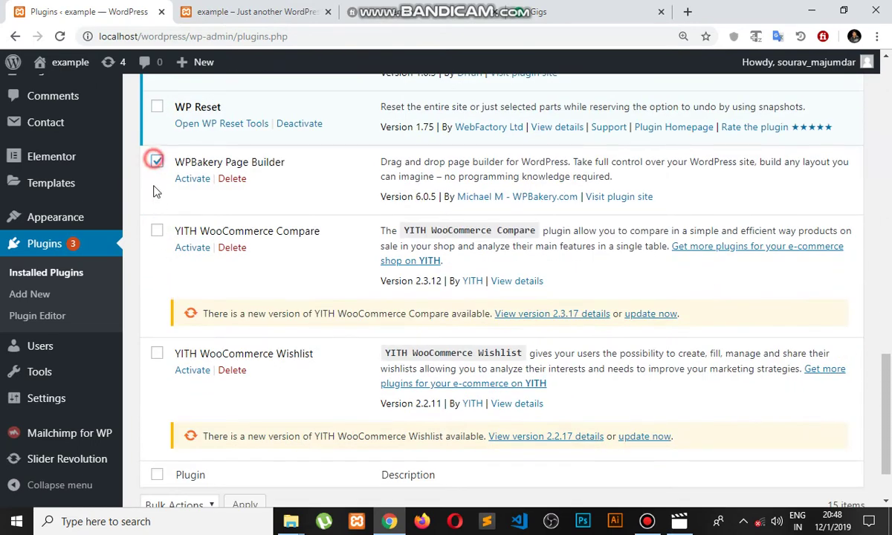
{"action": "left_click", "coordinate": [157, 161]}
{"action": "left_click", "coordinate": [156, 231]}
{"action": "left_click", "coordinate": [156, 353]}
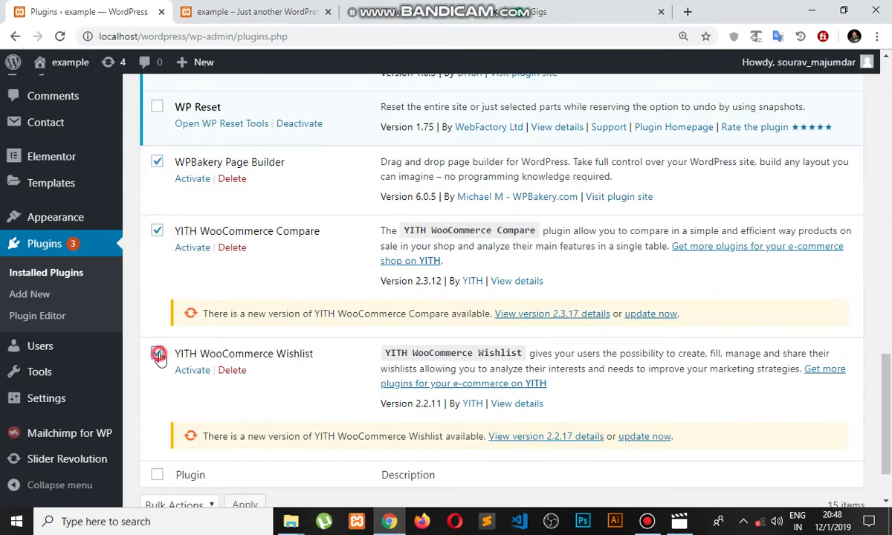
Select all installed plugins and apply the Activate bulk action to them
{"action": "scroll", "coordinate": [229, 368], "scroll_direction": "down", "scroll_amount": 1}
{"action": "scroll", "coordinate": [193, 353], "scroll_direction": "up", "scroll_amount": 10}
{"action": "scroll", "coordinate": [195, 342], "scroll_direction": "up", "scroll_amount": 4}
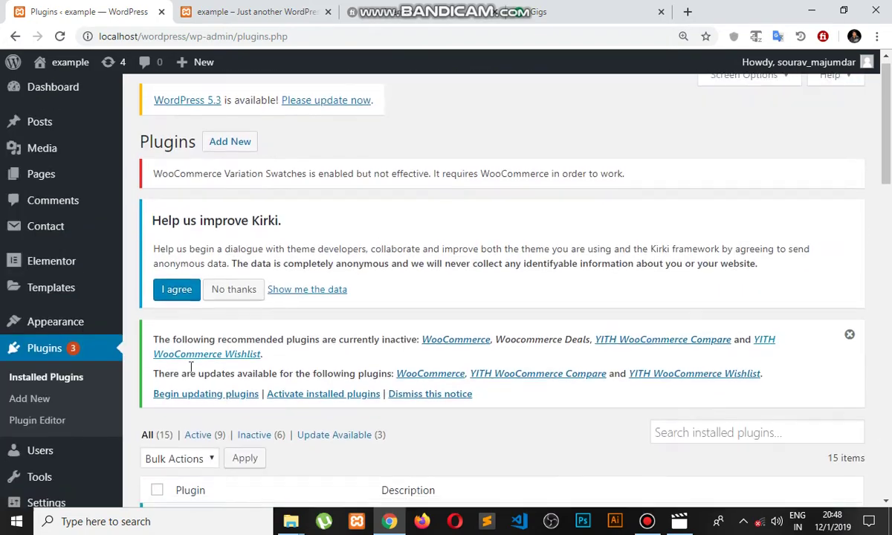
{"action": "scroll", "coordinate": [195, 346], "scroll_direction": "down", "scroll_amount": 5}
{"action": "scroll", "coordinate": [186, 312], "scroll_direction": "up", "scroll_amount": 2}
{"action": "left_click", "coordinate": [158, 291]}
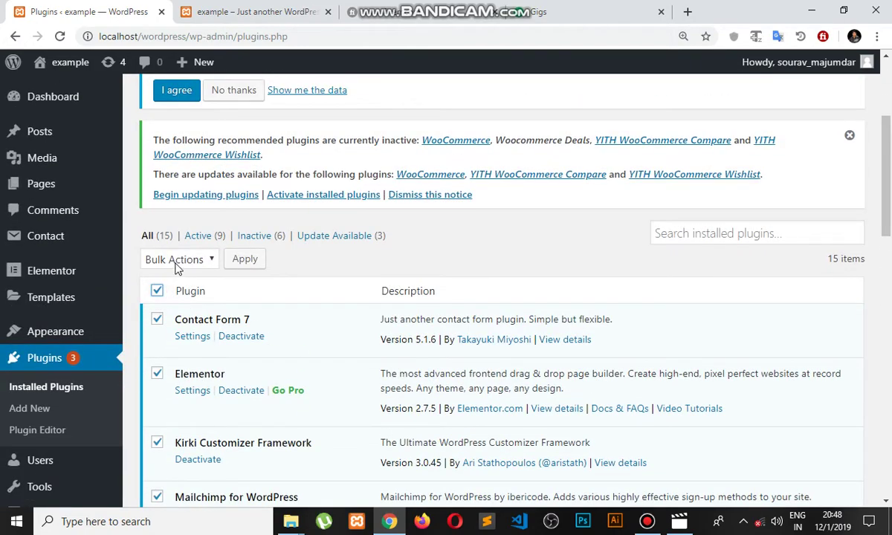
{"action": "left_click", "coordinate": [179, 259]}
{"action": "left_click", "coordinate": [184, 295]}
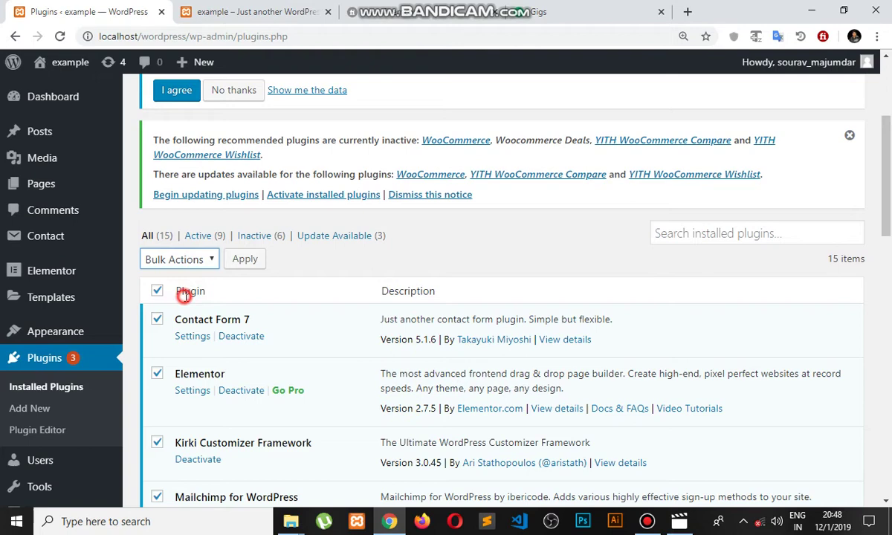
{"action": "left_click", "coordinate": [246, 268]}
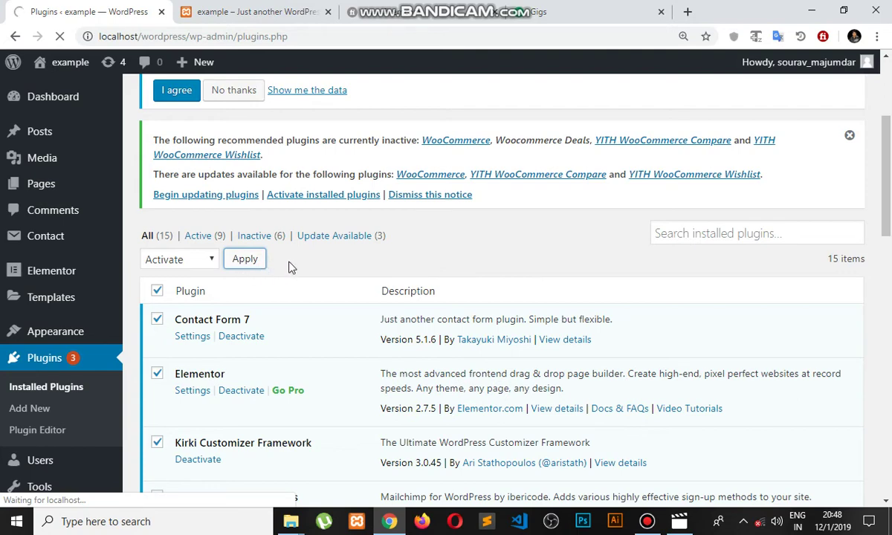
{"action": "scroll", "coordinate": [291, 268], "scroll_direction": "down", "scroll_amount": 13}
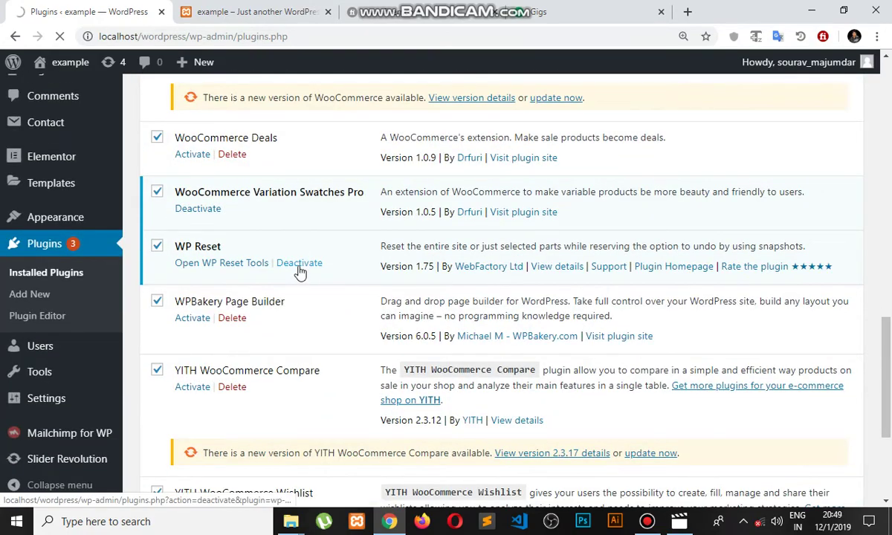
{"action": "scroll", "coordinate": [301, 273], "scroll_direction": "down", "scroll_amount": 3}
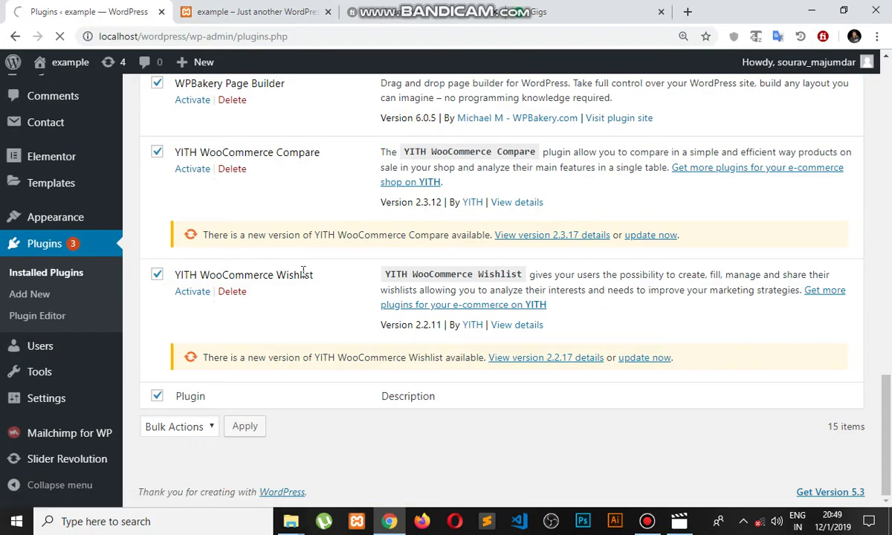
{"action": "scroll", "coordinate": [292, 295], "scroll_direction": "up", "scroll_amount": 20}
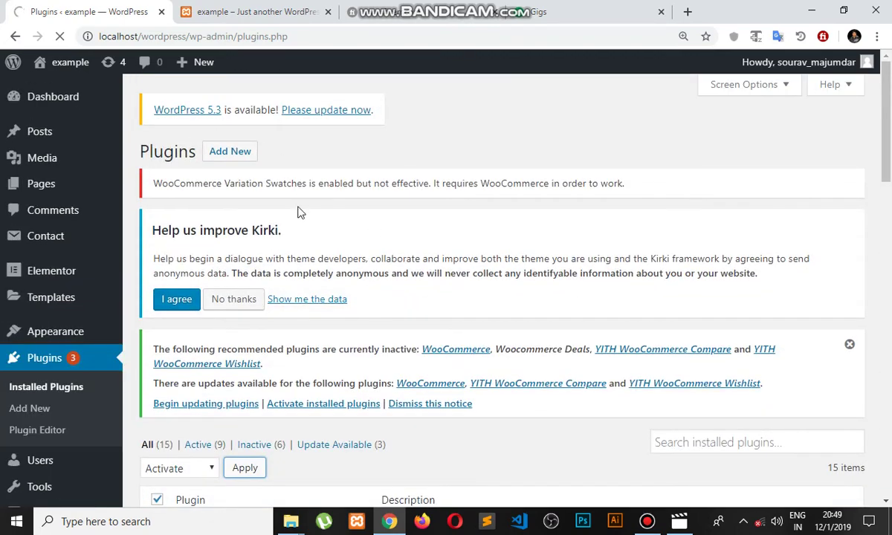
Look over the site's front page in its own browser tab and return to the plugins page
{"action": "left_click", "coordinate": [269, 15]}
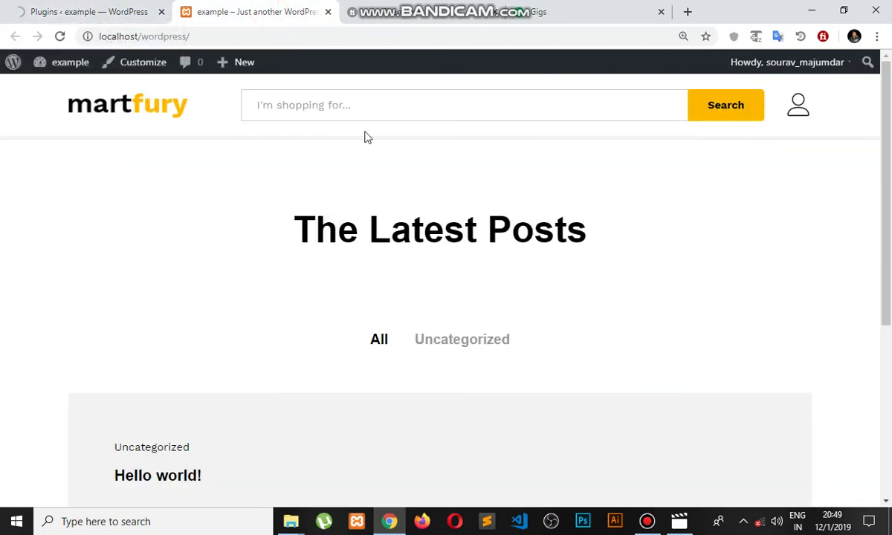
{"action": "scroll", "coordinate": [360, 149], "scroll_direction": "down", "scroll_amount": 4}
{"action": "scroll", "coordinate": [353, 159], "scroll_direction": "up", "scroll_amount": 4}
{"action": "left_click", "coordinate": [137, 15]}
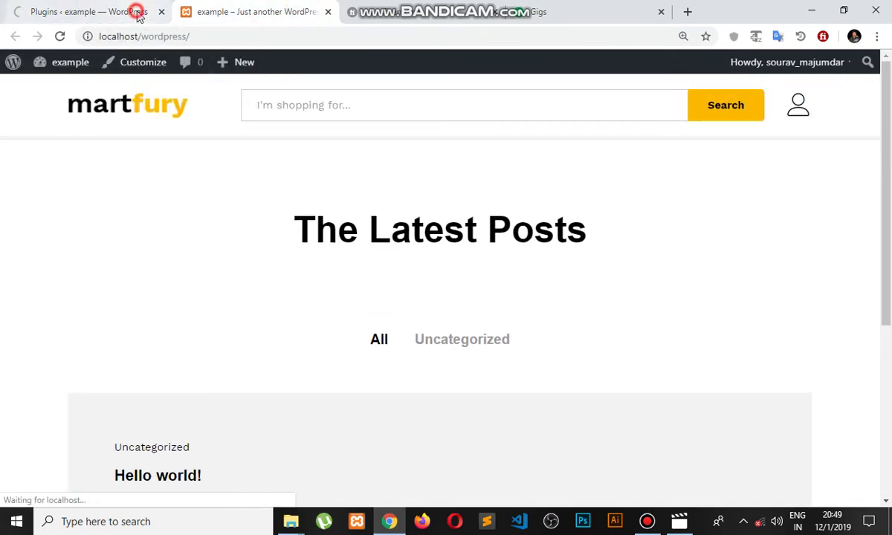
{"action": "scroll", "coordinate": [275, 272], "scroll_direction": "down", "scroll_amount": 3}
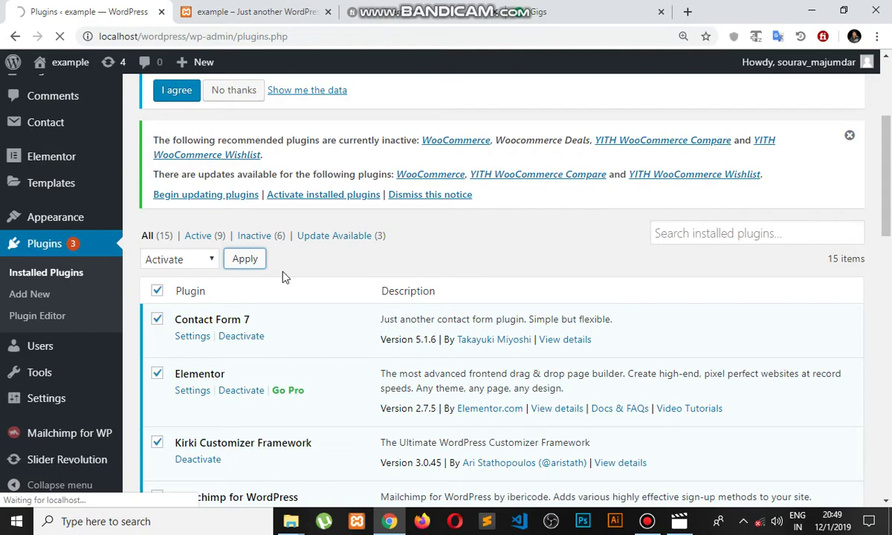
{"action": "scroll", "coordinate": [282, 277], "scroll_direction": "down", "scroll_amount": 10}
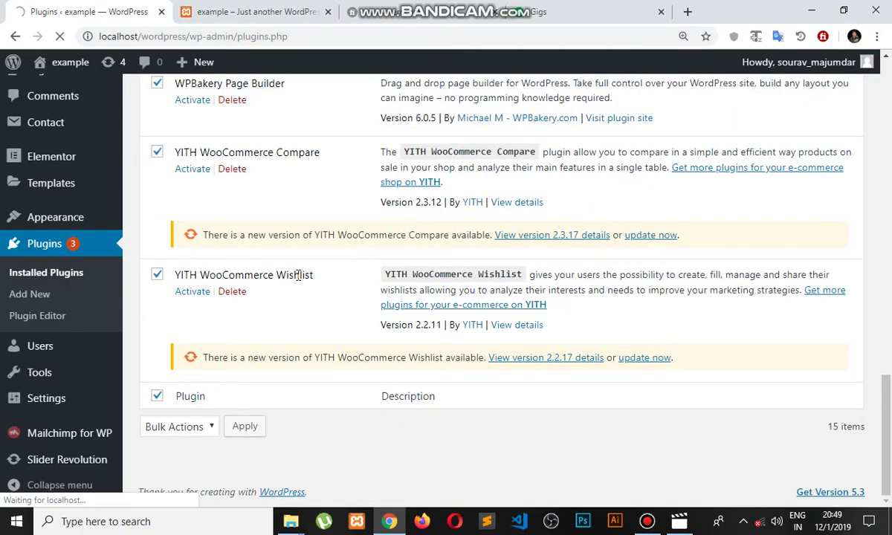
{"action": "scroll", "coordinate": [305, 276], "scroll_direction": "up", "scroll_amount": 10}
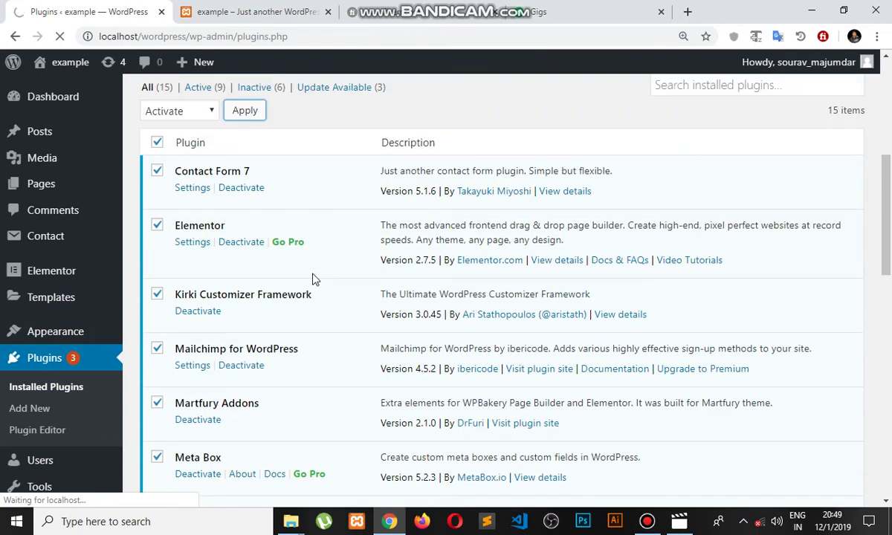
{"action": "scroll", "coordinate": [312, 278], "scroll_direction": "down", "scroll_amount": 3}
{"action": "scroll", "coordinate": [312, 279], "scroll_direction": "down", "scroll_amount": 3}
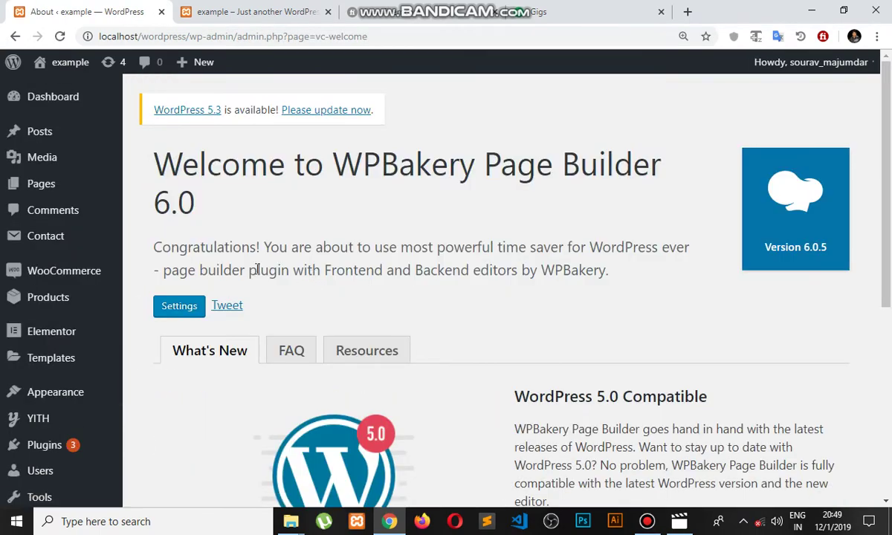
Leave the WPBakery Page Builder welcome page and return to the list of installed plugins
{"action": "scroll", "coordinate": [557, 260], "scroll_direction": "down", "scroll_amount": 5}
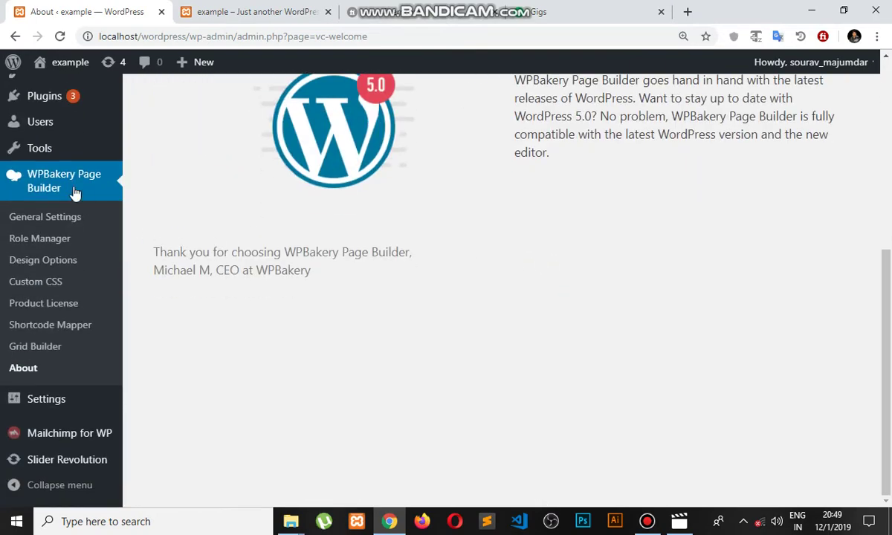
{"action": "scroll", "coordinate": [81, 334], "scroll_direction": "up", "scroll_amount": 3}
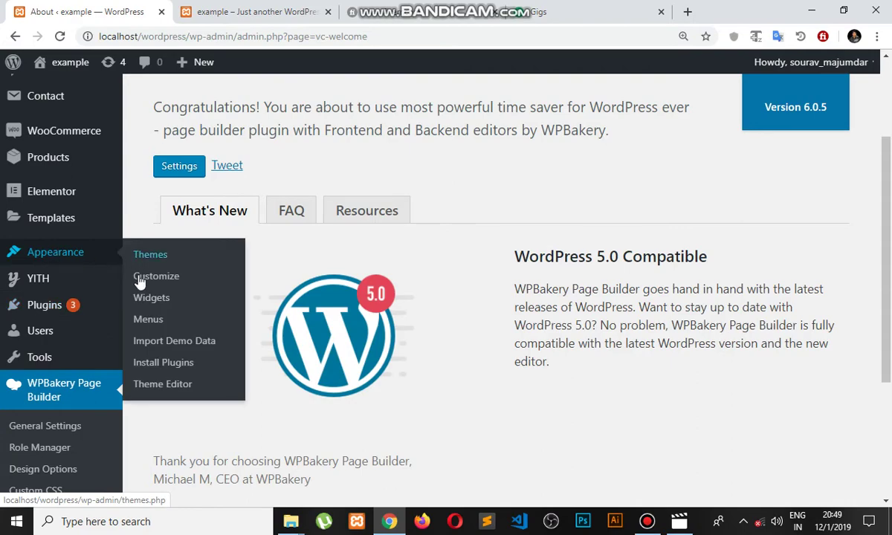
{"action": "left_click", "coordinate": [64, 318]}
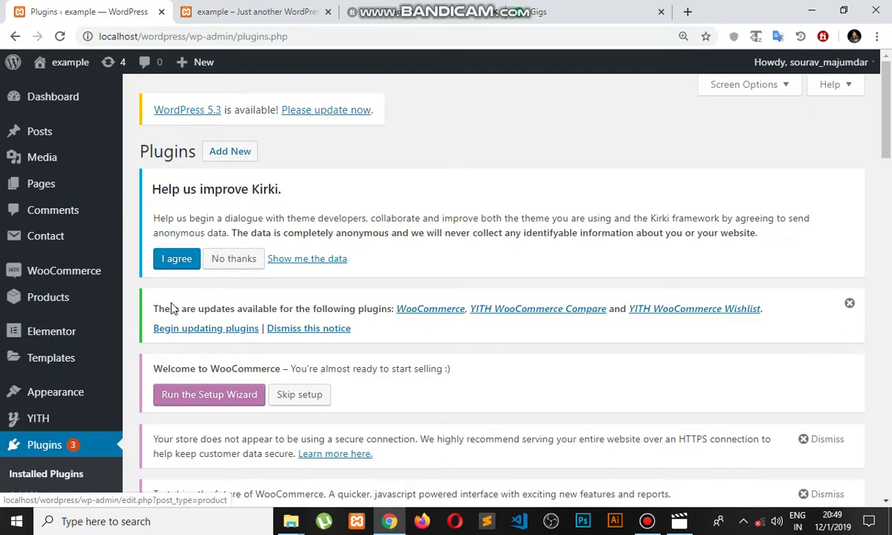
Check the activation status of every plugin in the installed plugins list
{"action": "scroll", "coordinate": [208, 314], "scroll_direction": "down", "scroll_amount": 5}
{"action": "scroll", "coordinate": [208, 315], "scroll_direction": "down", "scroll_amount": 1}
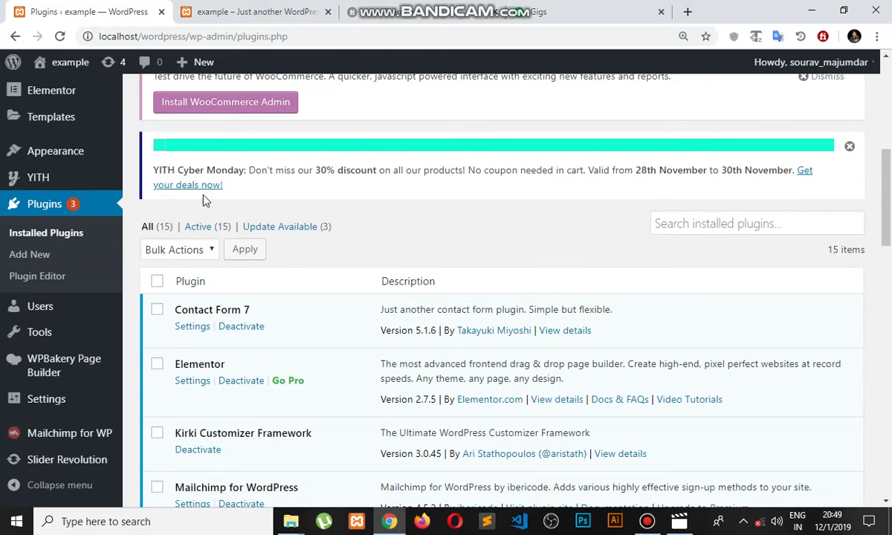
{"action": "scroll", "coordinate": [225, 228], "scroll_direction": "down", "scroll_amount": 13}
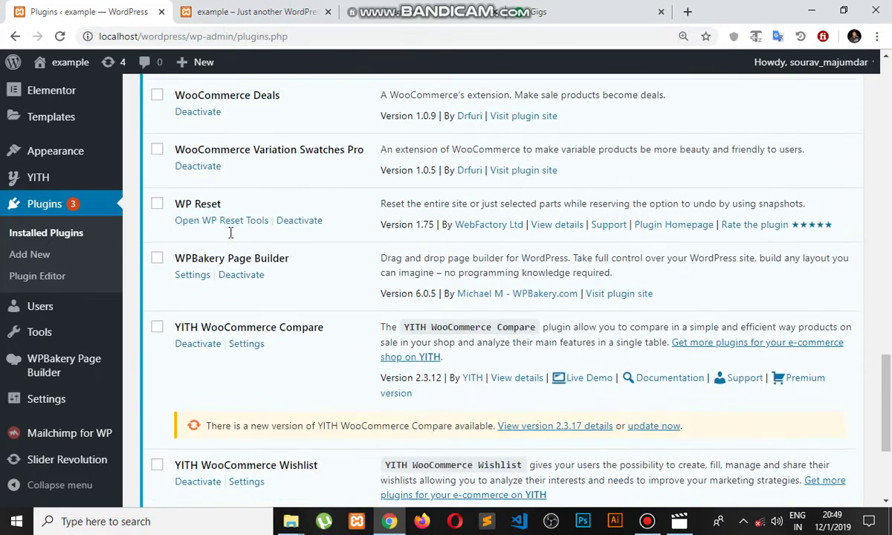
{"action": "scroll", "coordinate": [230, 233], "scroll_direction": "down", "scroll_amount": 3}
{"action": "scroll", "coordinate": [229, 235], "scroll_direction": "up", "scroll_amount": 12}
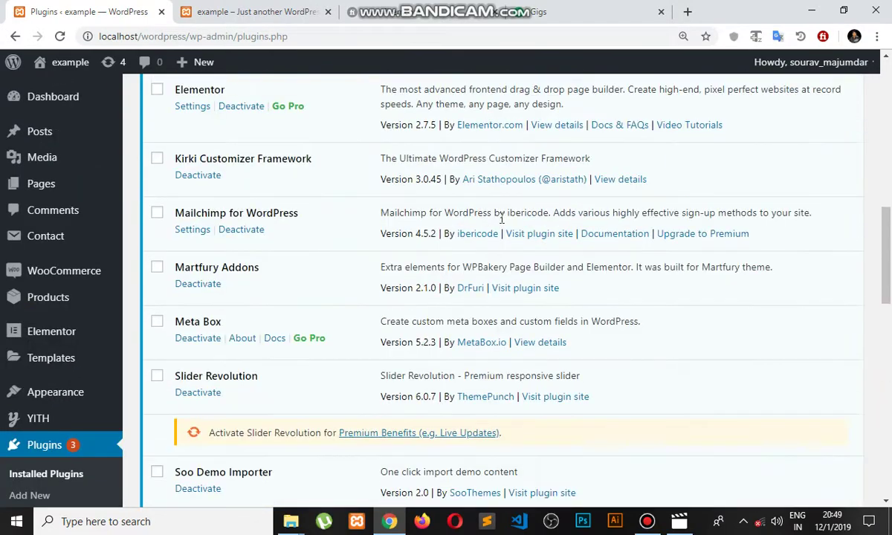
{"action": "scroll", "coordinate": [257, 279], "scroll_direction": "down", "scroll_amount": 4}
Dismiss the notice about available plugin updates and WooCommerce's notice about the store's insecure connection
{"action": "scroll", "coordinate": [677, 219], "scroll_direction": "up", "scroll_amount": 15}
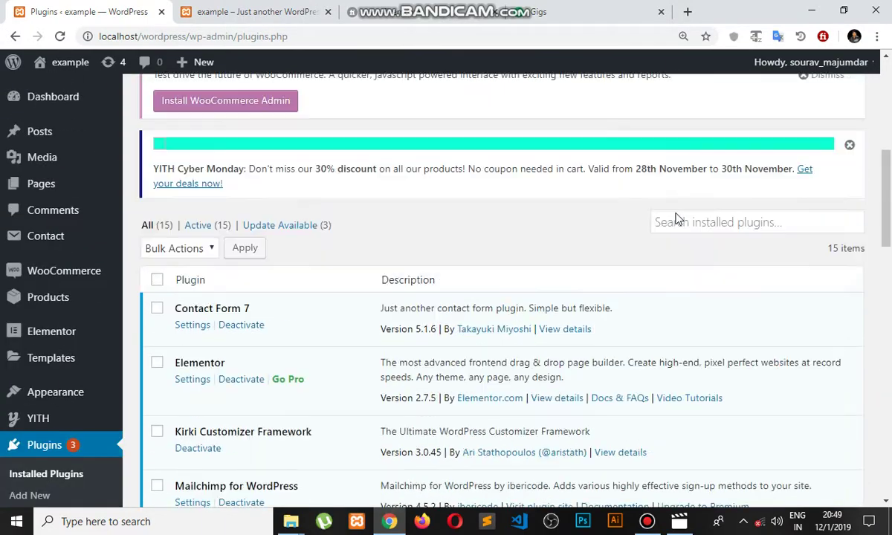
{"action": "left_click", "coordinate": [850, 238]}
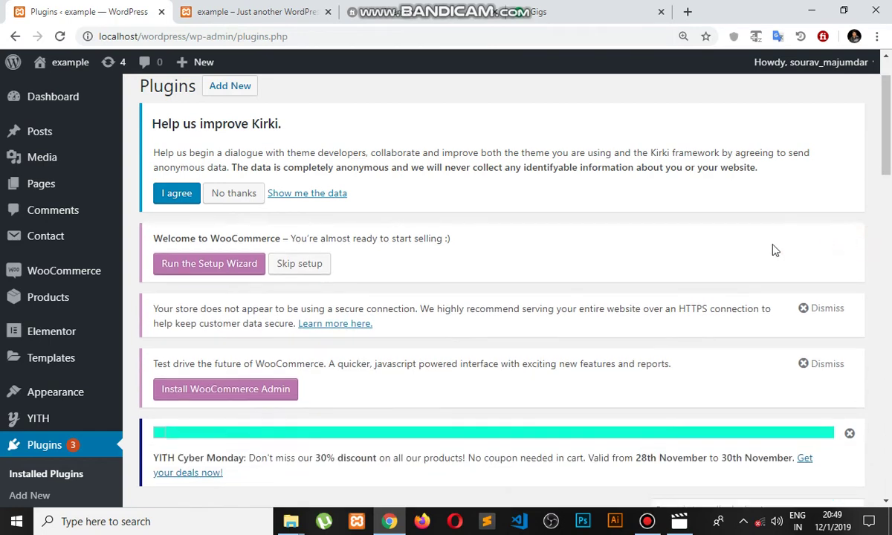
{"action": "left_click", "coordinate": [828, 315]}
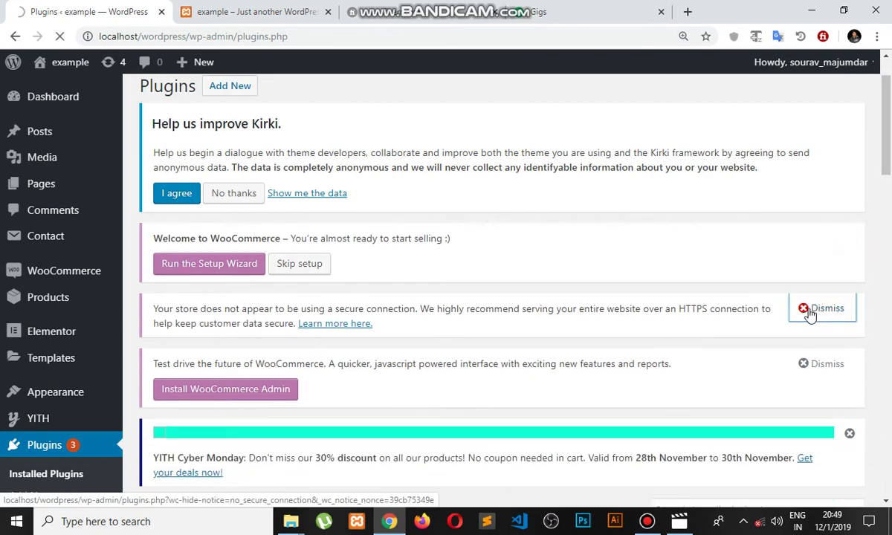
Run the WooCommerce Setup Wizard from the welcome notice on the plugins page
{"action": "scroll", "coordinate": [501, 324], "scroll_direction": "down", "scroll_amount": 4}
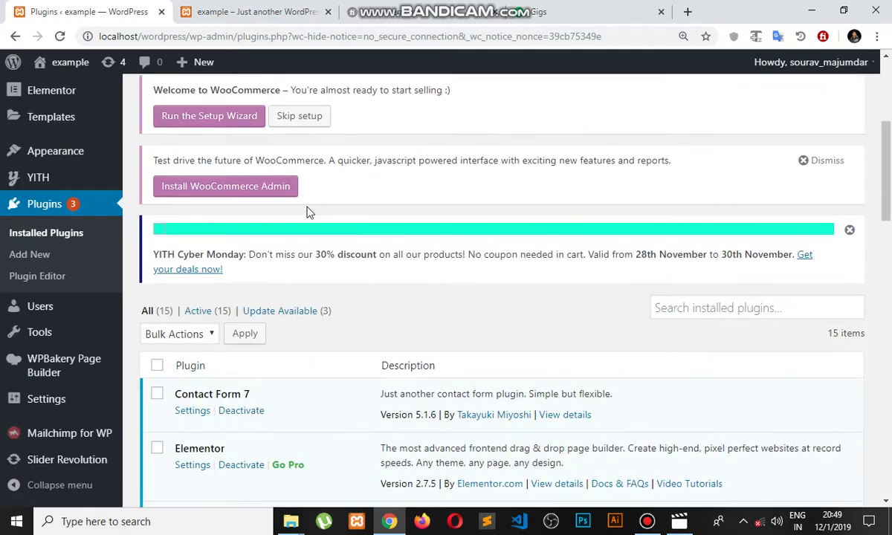
{"action": "left_click", "coordinate": [207, 119]}
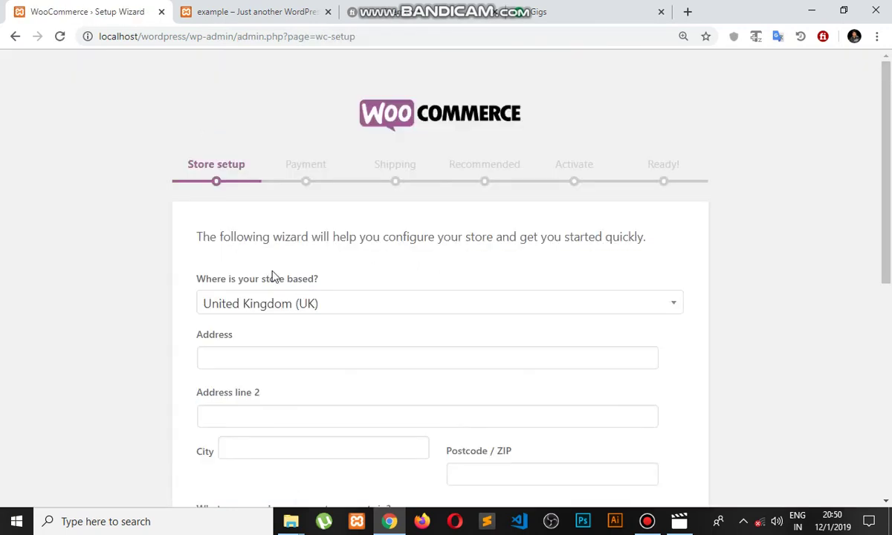
Leave the WooCommerce Setup Wizard without filling in the store details and return to the dashboard
{"action": "scroll", "coordinate": [457, 319], "scroll_direction": "down", "scroll_amount": 6}
{"action": "left_click", "coordinate": [424, 471]}
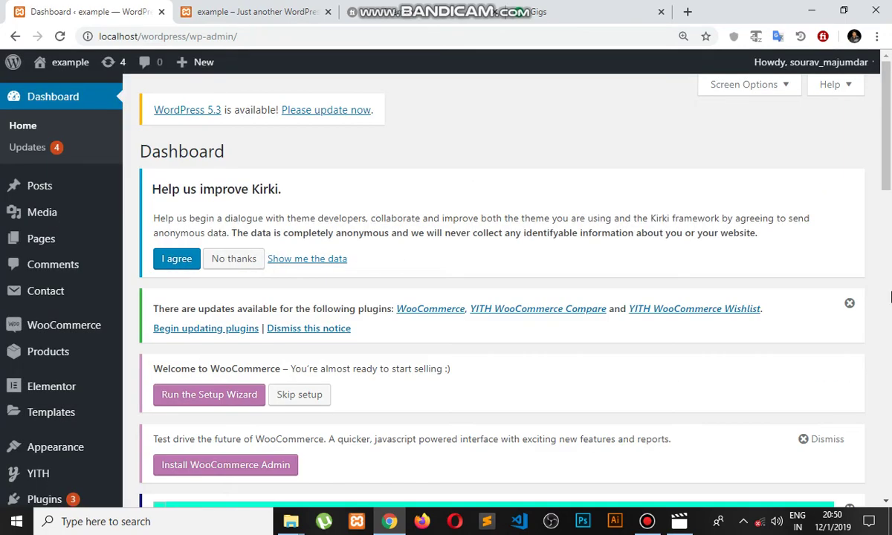
Dismiss the plugin updates notice on the dashboard and decline Kirki's request to collect anonymous data
{"action": "left_click", "coordinate": [845, 305]}
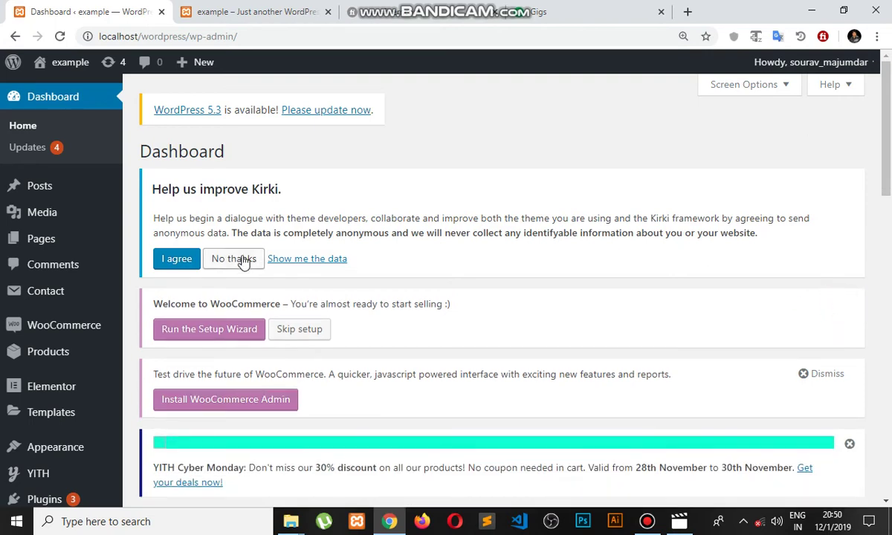
{"action": "left_click", "coordinate": [244, 259]}
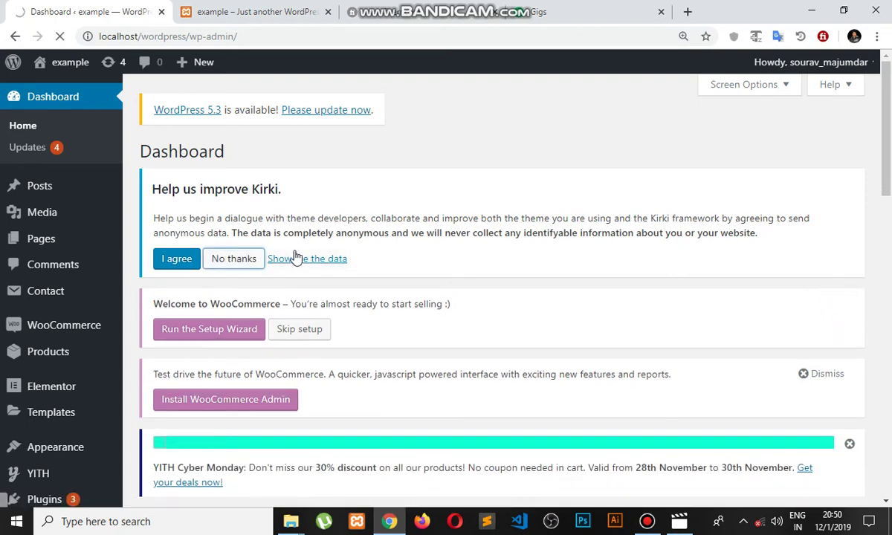
{"action": "scroll", "coordinate": [310, 266], "scroll_direction": "down", "scroll_amount": 2}
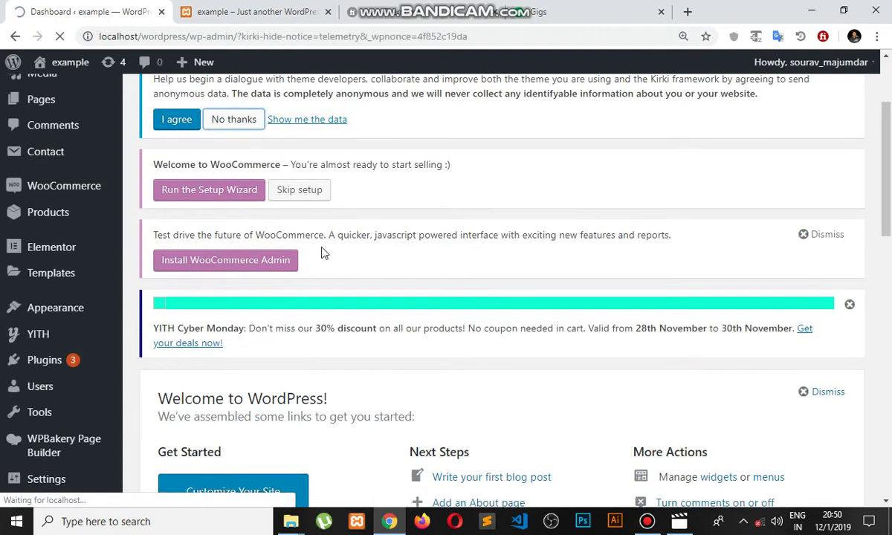
{"action": "scroll", "coordinate": [331, 253], "scroll_direction": "down", "scroll_amount": 1}
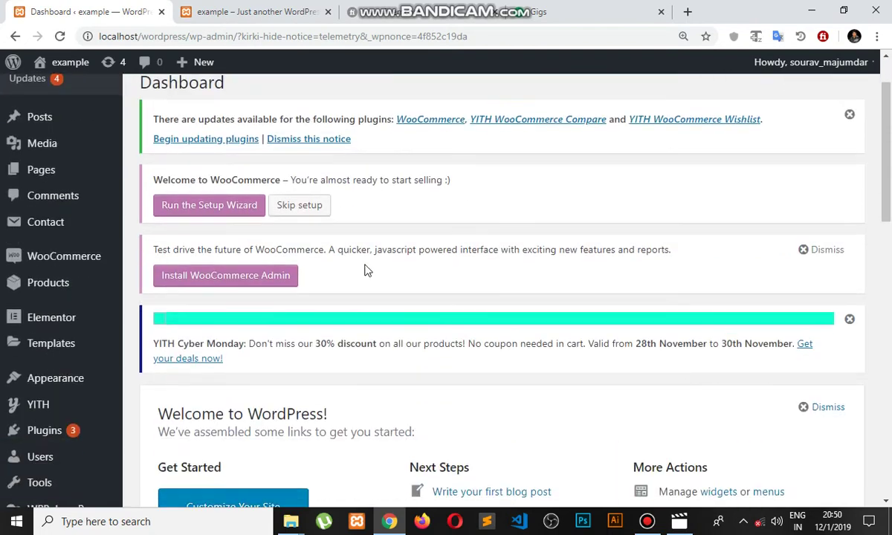
Dismiss the WooCommerce Admin, YITH Cyber Monday and plugin update notices on the dashboard, and skip the WooCommerce setup
{"action": "left_click", "coordinate": [826, 250]}
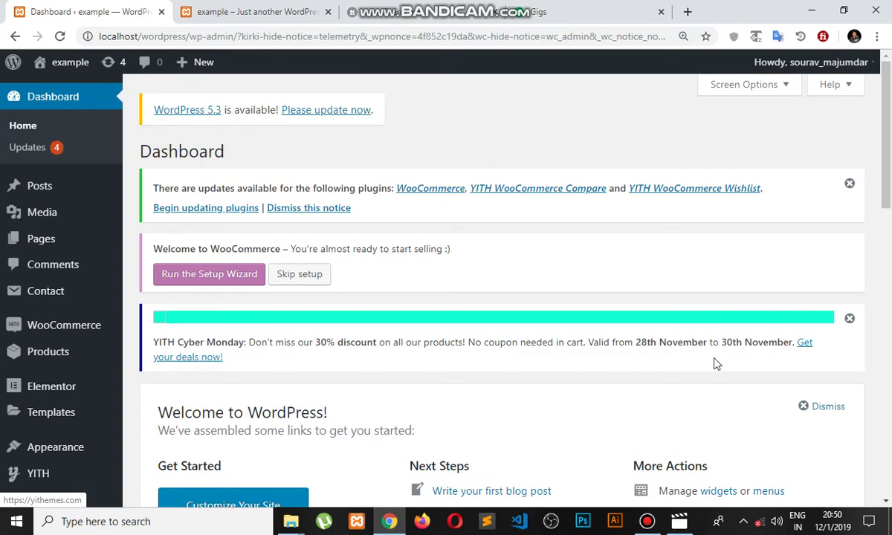
{"action": "left_click", "coordinate": [850, 318]}
{"action": "left_click", "coordinate": [850, 183]}
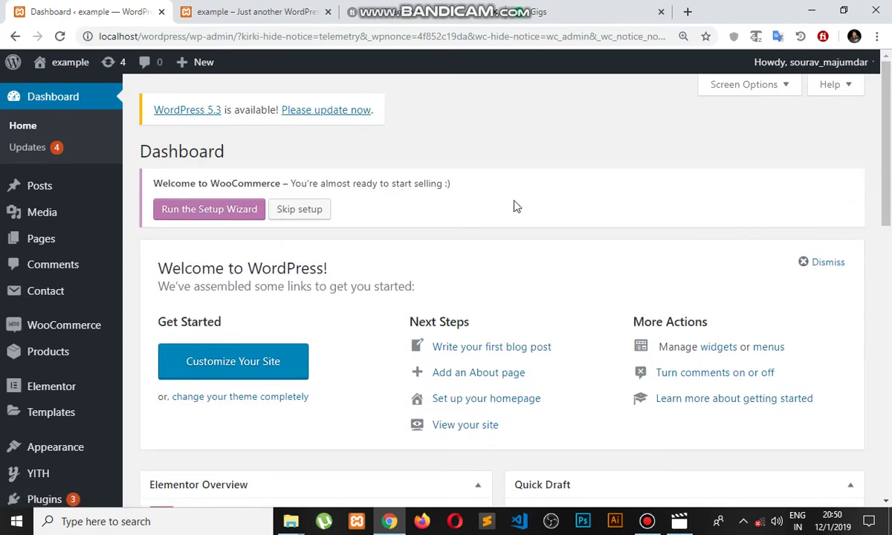
{"action": "left_click", "coordinate": [285, 211]}
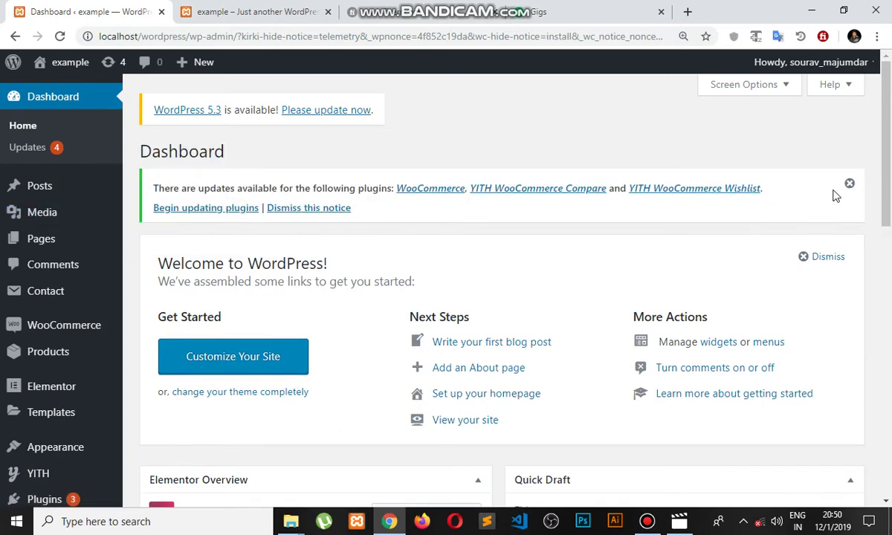
{"action": "left_click", "coordinate": [333, 207]}
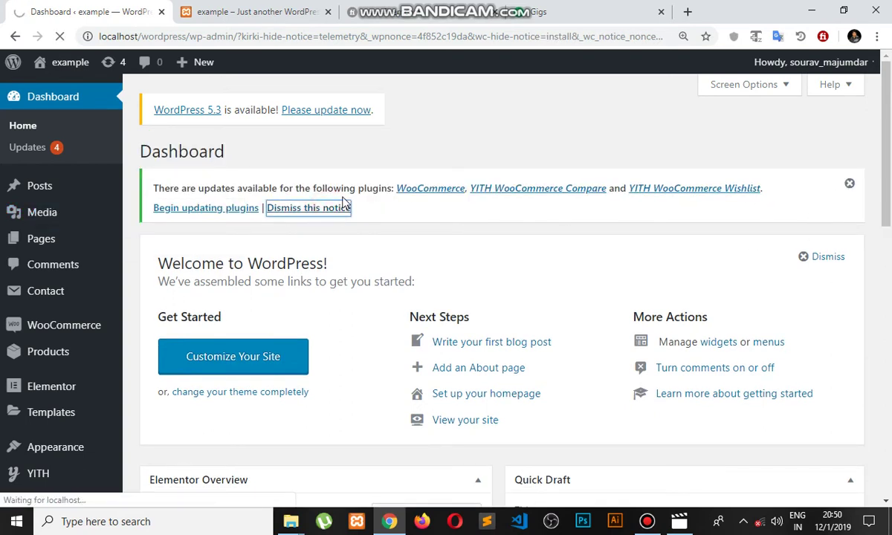
Open the theme's Import Demo Data page with its WPBakery demos
{"action": "scroll", "coordinate": [45, 274], "scroll_direction": "down", "scroll_amount": 4}
{"action": "mouse_move", "coordinate": [65, 271]}
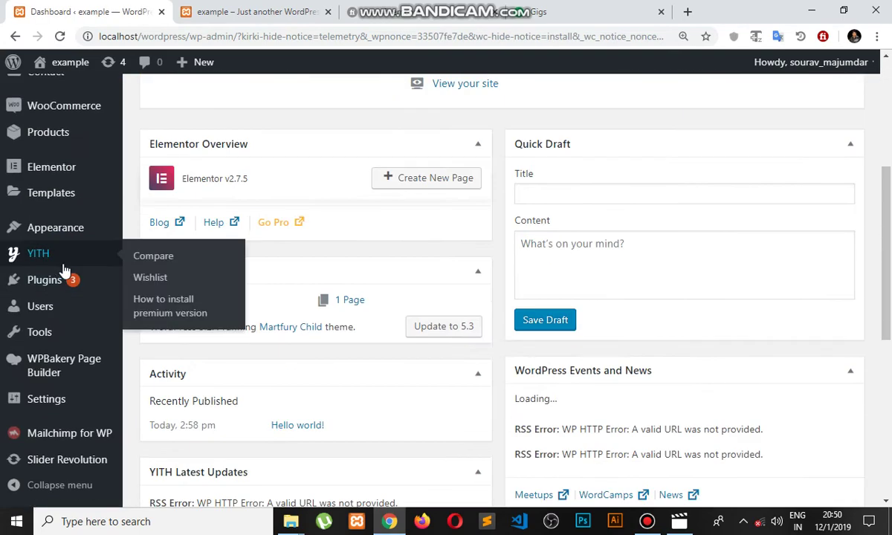
{"action": "mouse_move", "coordinate": [86, 323]}
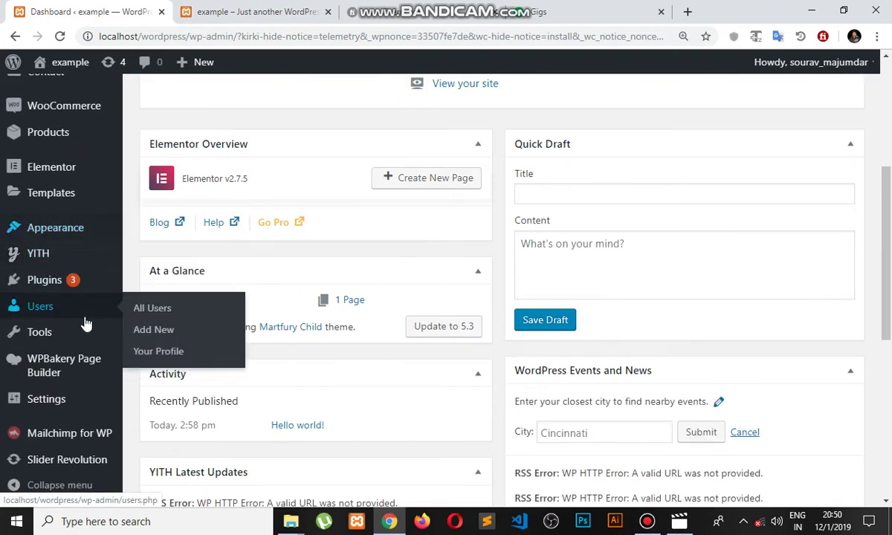
{"action": "scroll", "coordinate": [74, 289], "scroll_direction": "down", "scroll_amount": 2}
{"action": "scroll", "coordinate": [82, 245], "scroll_direction": "up", "scroll_amount": 6}
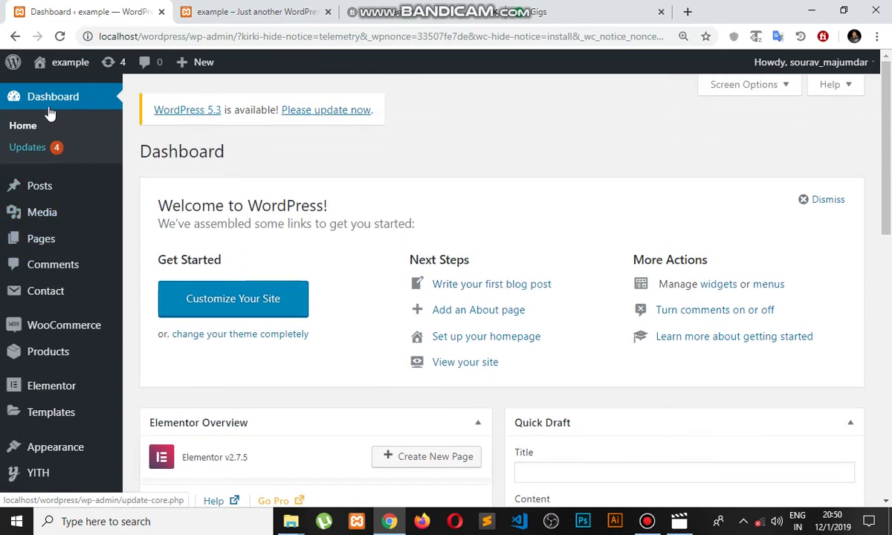
{"action": "scroll", "coordinate": [66, 314], "scroll_direction": "down", "scroll_amount": 5}
{"action": "mouse_move", "coordinate": [52, 237]}
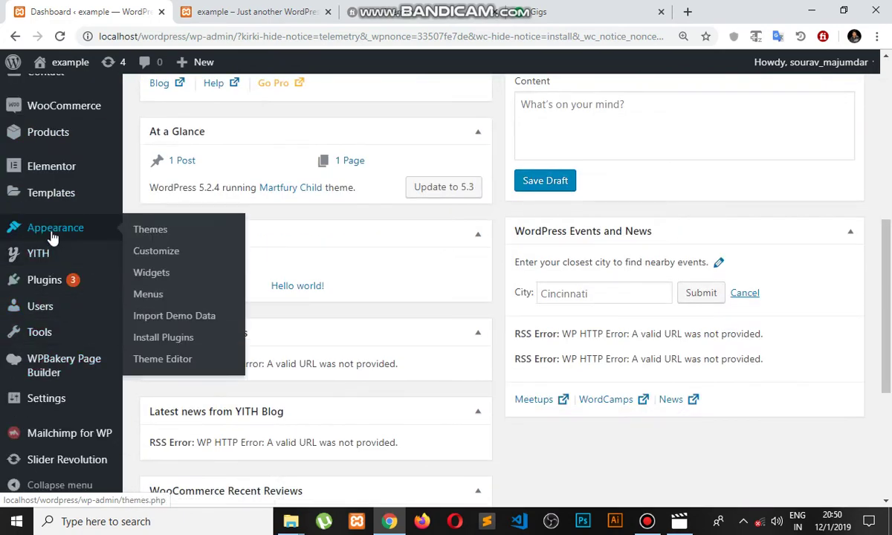
{"action": "left_click", "coordinate": [169, 316]}
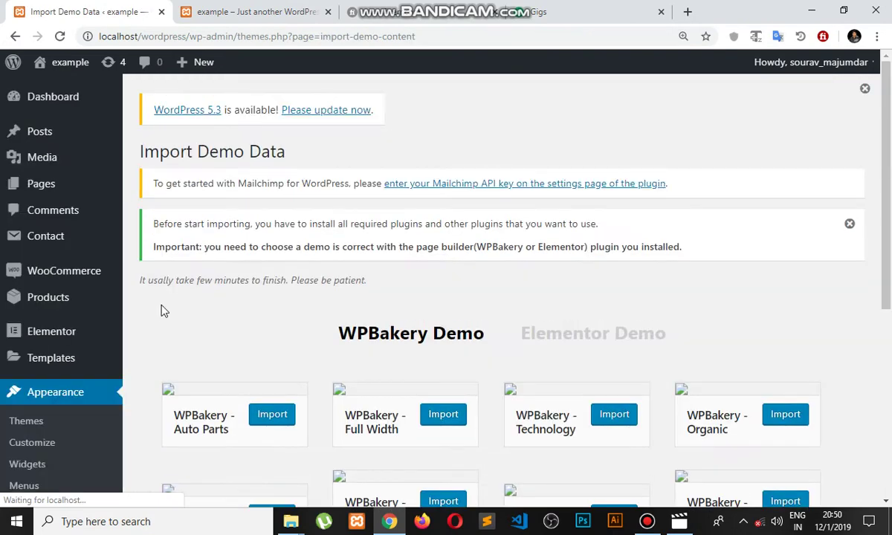
{"action": "scroll", "coordinate": [312, 312], "scroll_direction": "down", "scroll_amount": 3}
{"action": "scroll", "coordinate": [312, 312], "scroll_direction": "down", "scroll_amount": 1}
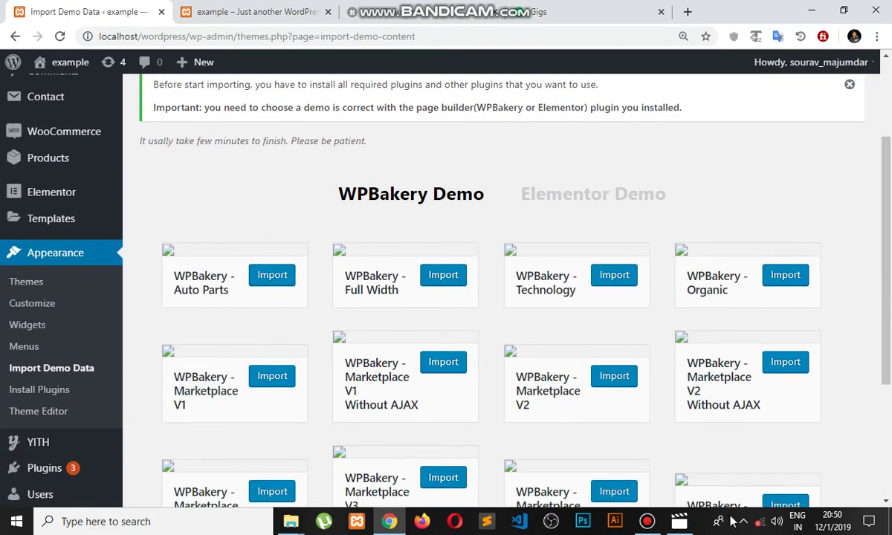
Turn on the computer's Wi-Fi and return to the Import Demo Data page
{"action": "left_click", "coordinate": [758, 522]}
{"action": "left_click", "coordinate": [655, 490]}
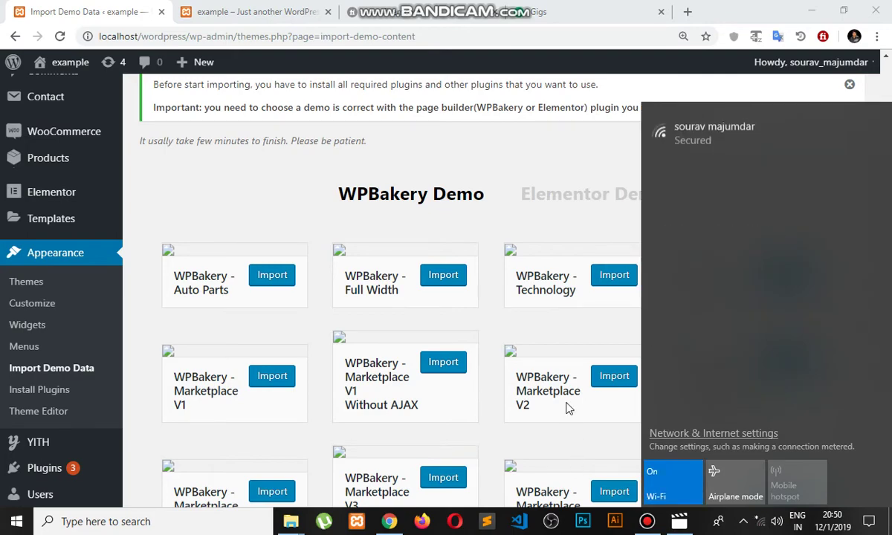
{"action": "scroll", "coordinate": [564, 371], "scroll_direction": "up", "scroll_amount": 2}
{"action": "left_click", "coordinate": [491, 302]}
Reload the Import Demo Data page to load the missing demo preview images
{"action": "scroll", "coordinate": [440, 314], "scroll_direction": "down", "scroll_amount": 5}
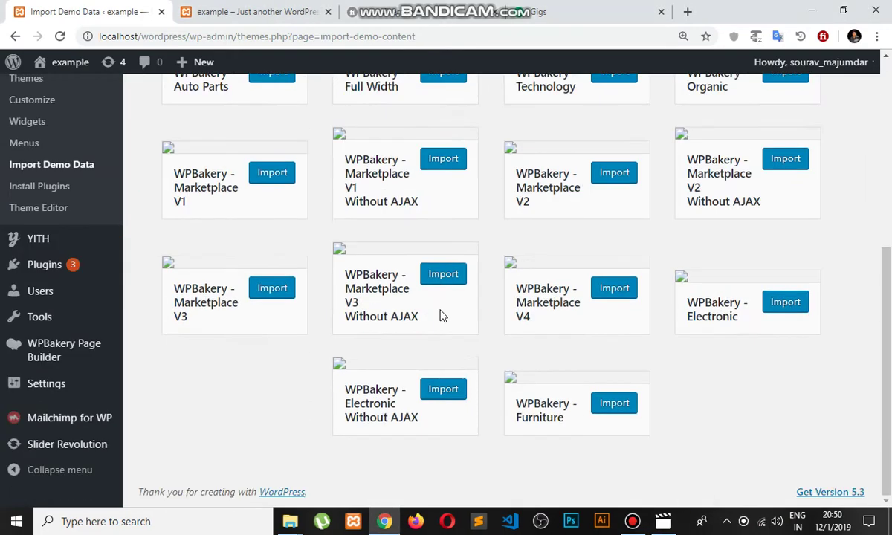
{"action": "scroll", "coordinate": [460, 378], "scroll_direction": "up", "scroll_amount": 5}
{"action": "scroll", "coordinate": [286, 340], "scroll_direction": "down", "scroll_amount": 3}
{"action": "left_click", "coordinate": [70, 61]}
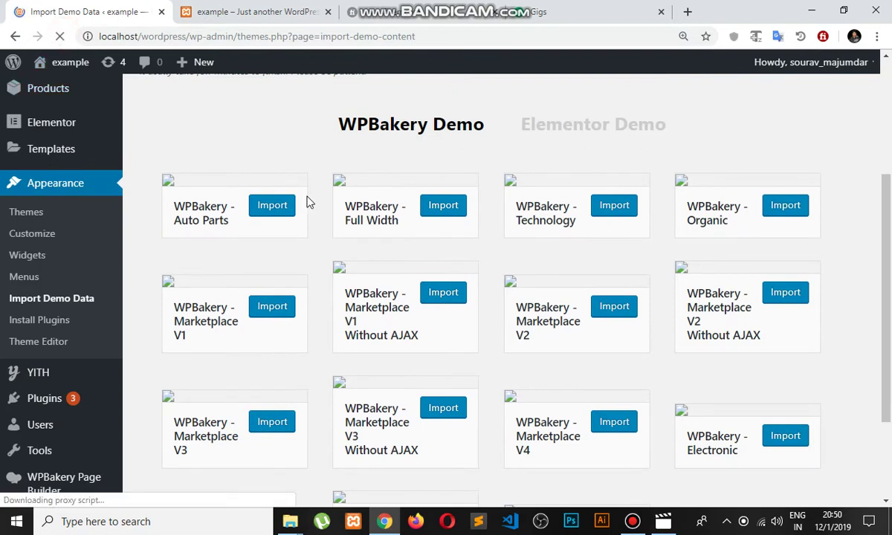
Reload the site's front page and examine how it looks with the Martfury theme from header to footer
{"action": "left_click", "coordinate": [241, 14]}
{"action": "left_click", "coordinate": [59, 36]}
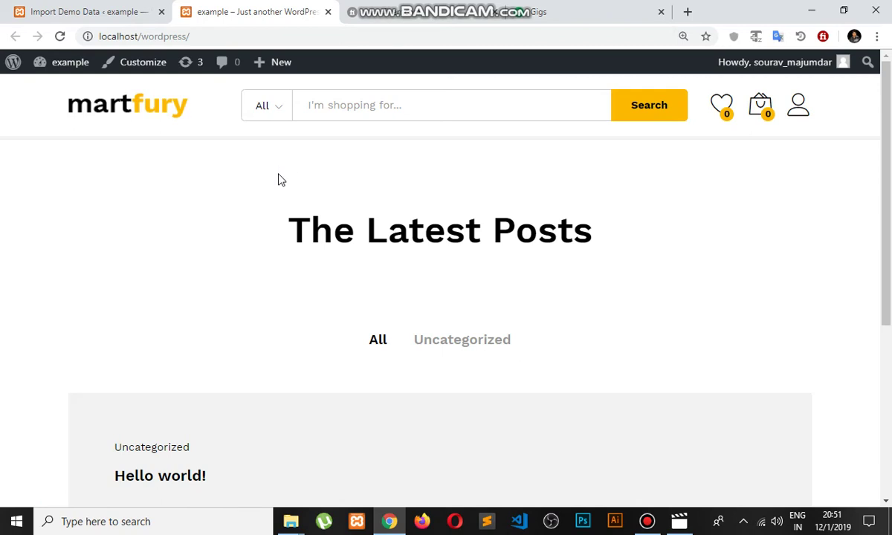
{"action": "scroll", "coordinate": [349, 212], "scroll_direction": "down", "scroll_amount": 5}
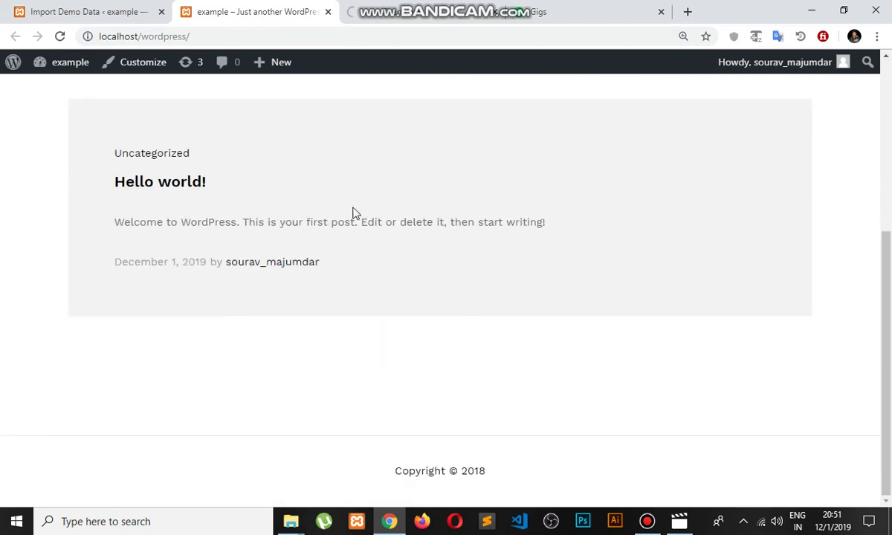
{"action": "scroll", "coordinate": [252, 171], "scroll_direction": "up", "scroll_amount": 5}
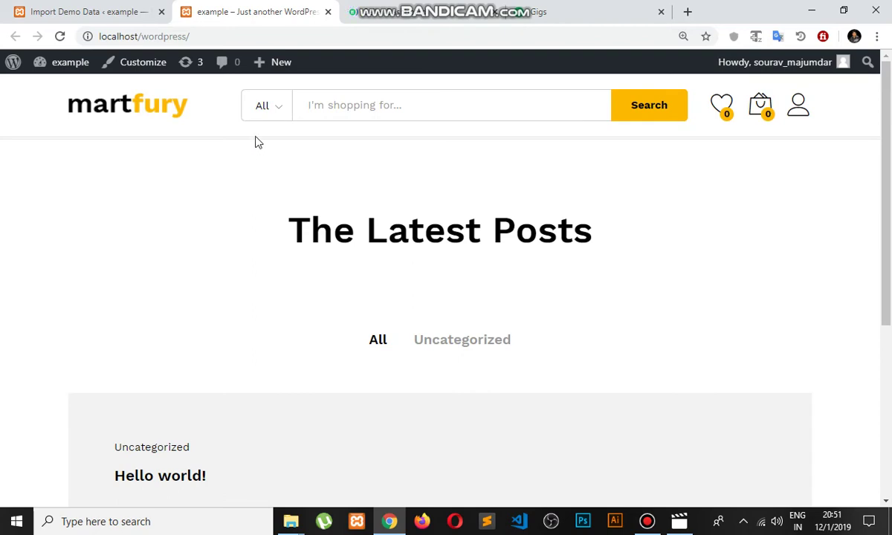
Return to the Import Demo Data page and look through the WPBakery demo previews
{"action": "left_click", "coordinate": [88, 11]}
{"action": "scroll", "coordinate": [214, 206], "scroll_direction": "down", "scroll_amount": 4}
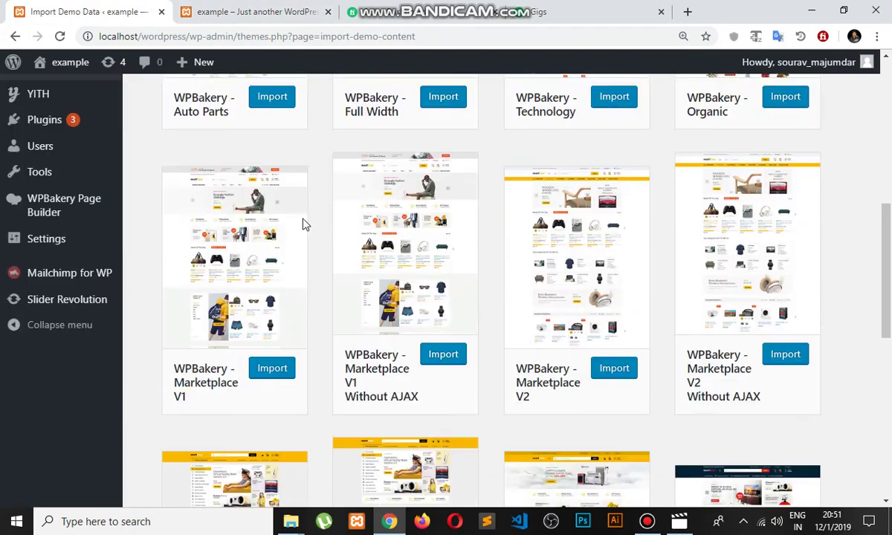
{"action": "scroll", "coordinate": [303, 223], "scroll_direction": "up", "scroll_amount": 2}
{"action": "scroll", "coordinate": [483, 270], "scroll_direction": "up", "scroll_amount": 4}
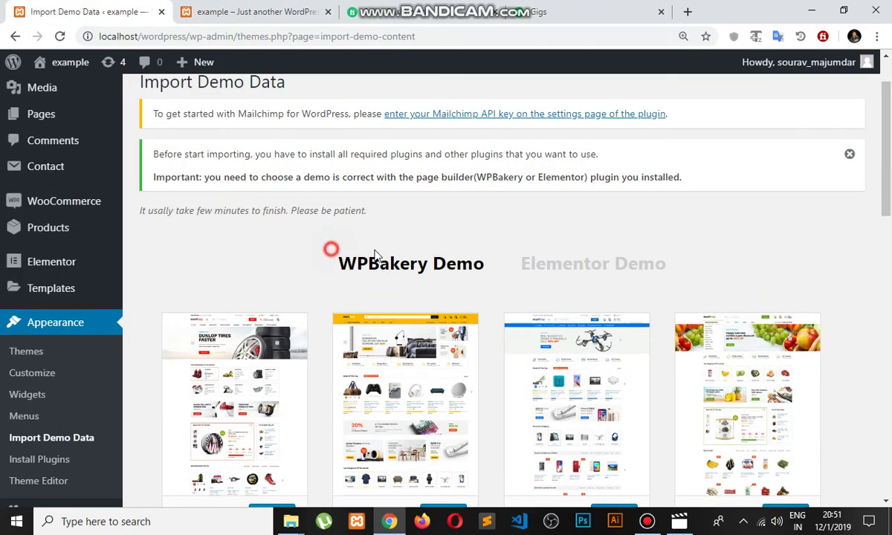
{"action": "left_click_drag", "start_coordinate": [376, 255], "coordinate": [487, 264]}
{"action": "left_click", "coordinate": [450, 271]}
Display the Elementor demo collection and examine its previews
{"action": "left_click", "coordinate": [568, 275]}
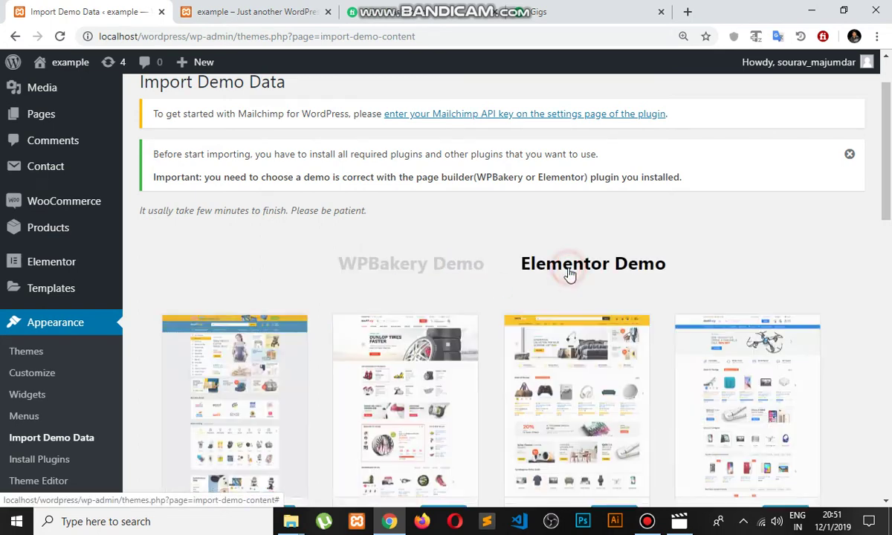
{"action": "left_click_drag", "start_coordinate": [682, 268], "coordinate": [541, 288]}
{"action": "left_click", "coordinate": [701, 261]}
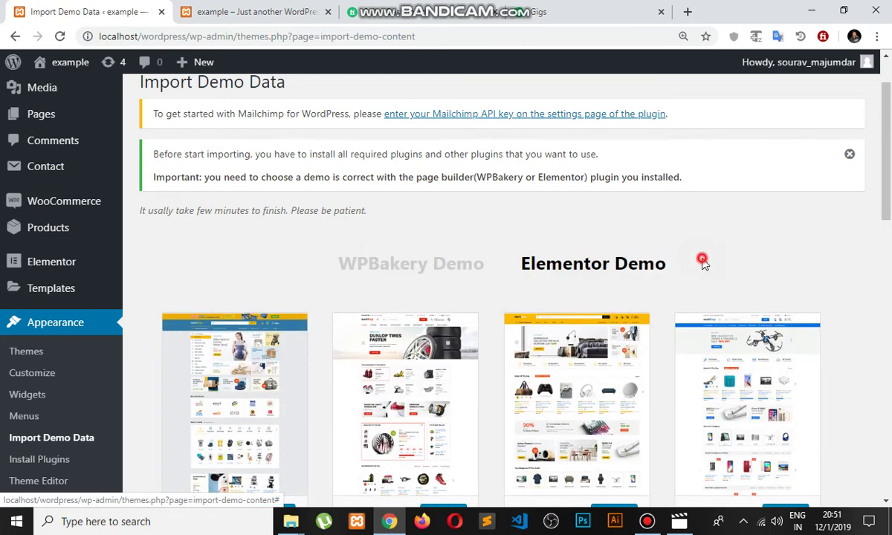
{"action": "scroll", "coordinate": [521, 245], "scroll_direction": "down", "scroll_amount": 1}
{"action": "scroll", "coordinate": [481, 226], "scroll_direction": "up", "scroll_amount": 1}
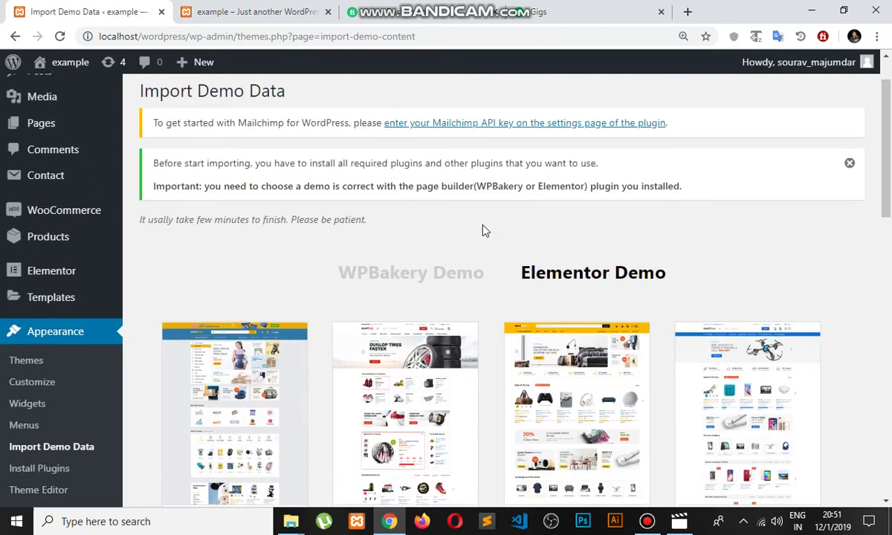
{"action": "scroll", "coordinate": [481, 227], "scroll_direction": "down", "scroll_amount": 1}
Compare the WPBakery and Elementor demo collections by switching between them
{"action": "left_click", "coordinate": [390, 189]}
{"action": "scroll", "coordinate": [365, 215], "scroll_direction": "down", "scroll_amount": 3}
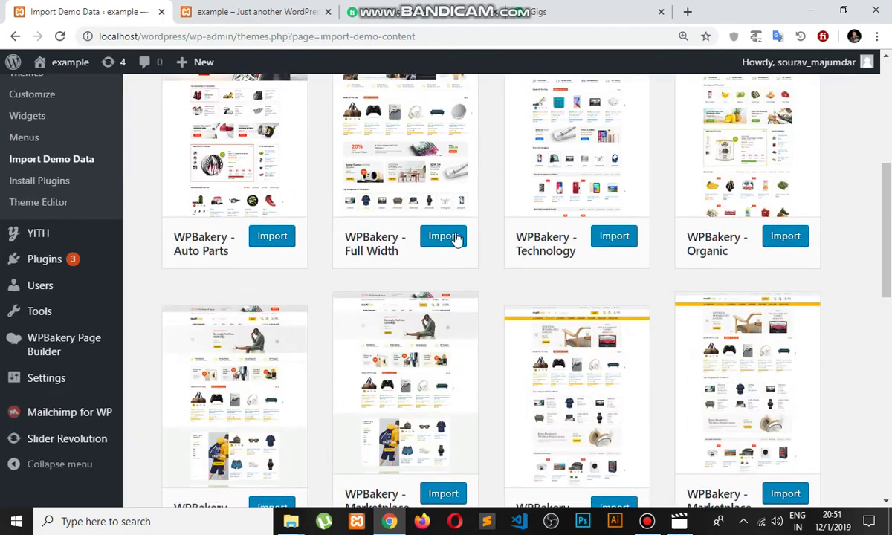
{"action": "scroll", "coordinate": [455, 237], "scroll_direction": "up", "scroll_amount": 2}
{"action": "left_click", "coordinate": [528, 129]}
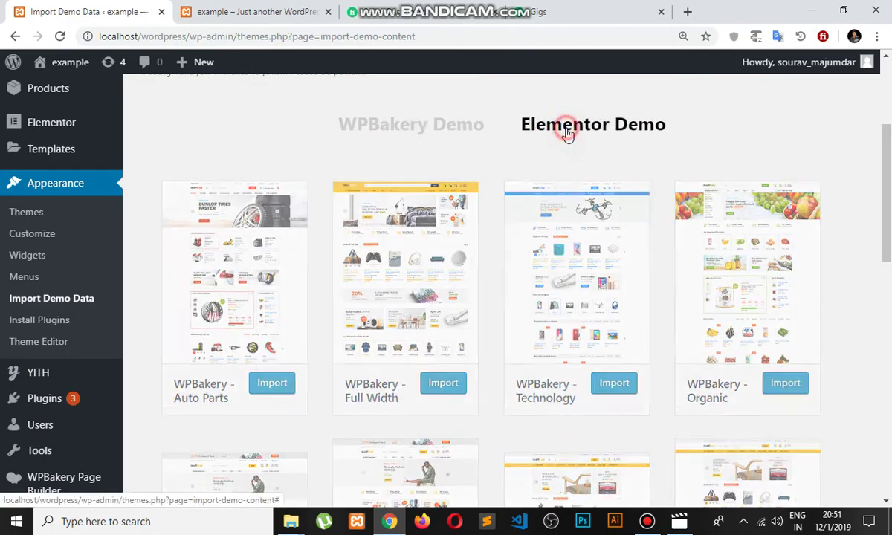
{"action": "left_click", "coordinate": [415, 124]}
{"action": "left_click", "coordinate": [606, 132]}
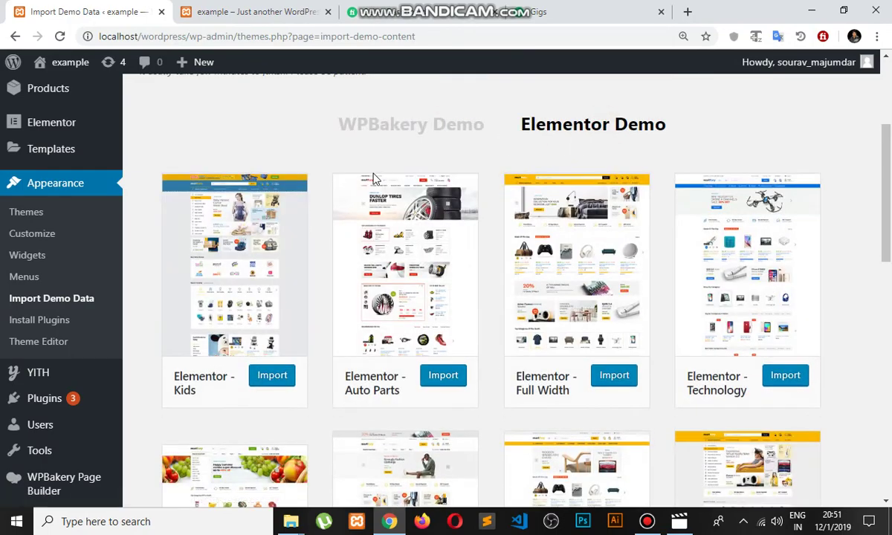
Return to the WPBakery demo collection and import the "WPBakery - Full Width" demo
{"action": "left_click", "coordinate": [400, 133]}
{"action": "scroll", "coordinate": [231, 239], "scroll_direction": "down", "scroll_amount": 1}
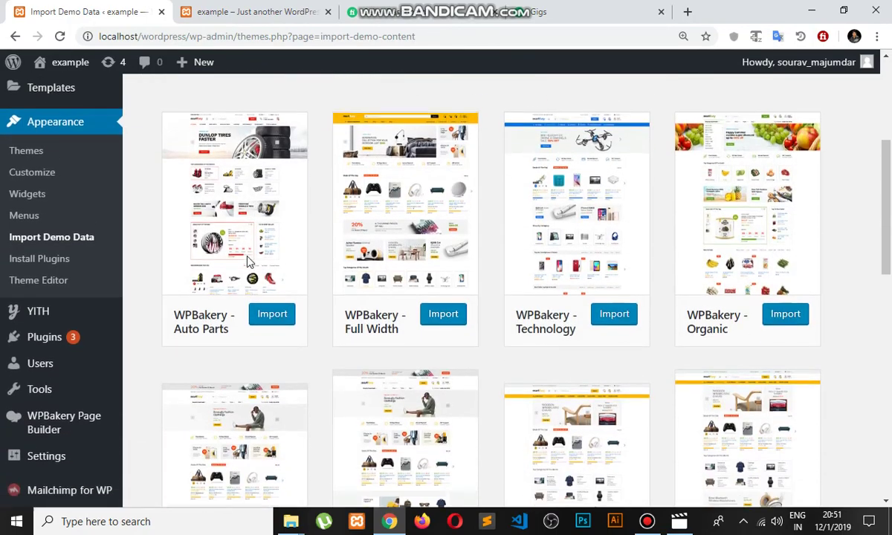
{"action": "scroll", "coordinate": [233, 288], "scroll_direction": "down", "scroll_amount": 1}
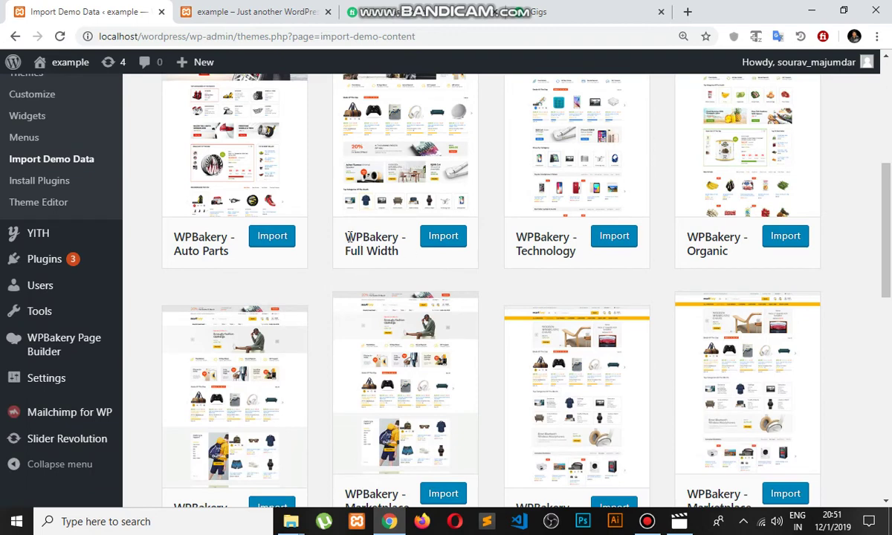
{"action": "double_click", "coordinate": [348, 236]}
{"action": "left_click", "coordinate": [373, 264]}
{"action": "left_click", "coordinate": [446, 237]}
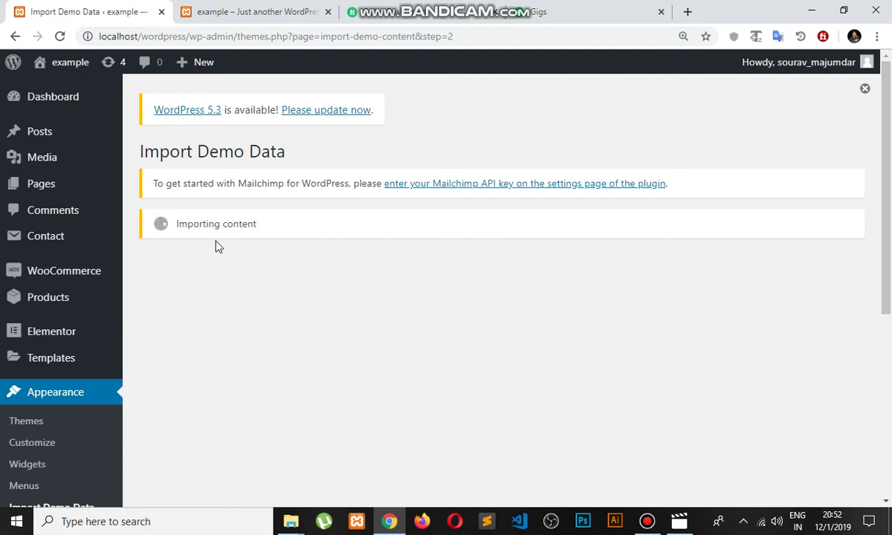
{"action": "scroll", "coordinate": [297, 244], "scroll_direction": "down", "scroll_amount": 2}
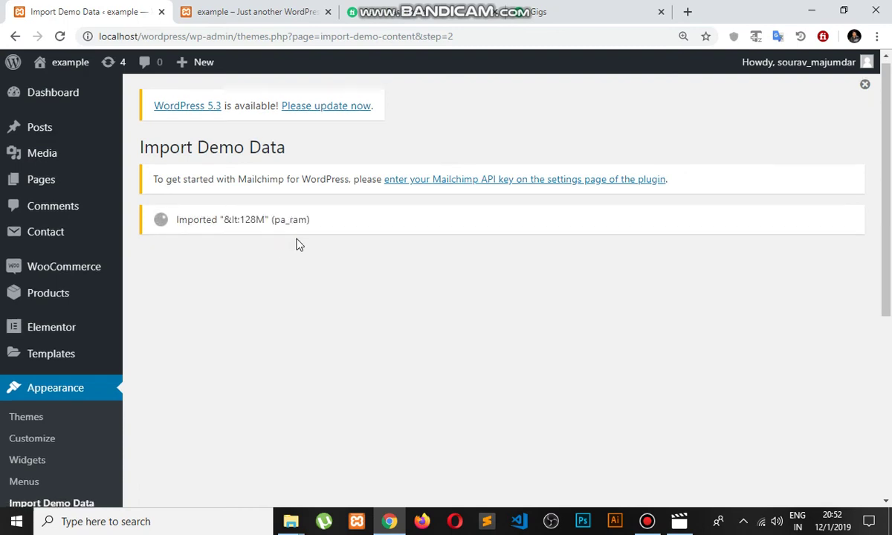
{"action": "scroll", "coordinate": [254, 221], "scroll_direction": "up", "scroll_amount": 2}
{"action": "scroll", "coordinate": [260, 230], "scroll_direction": "down", "scroll_amount": 1}
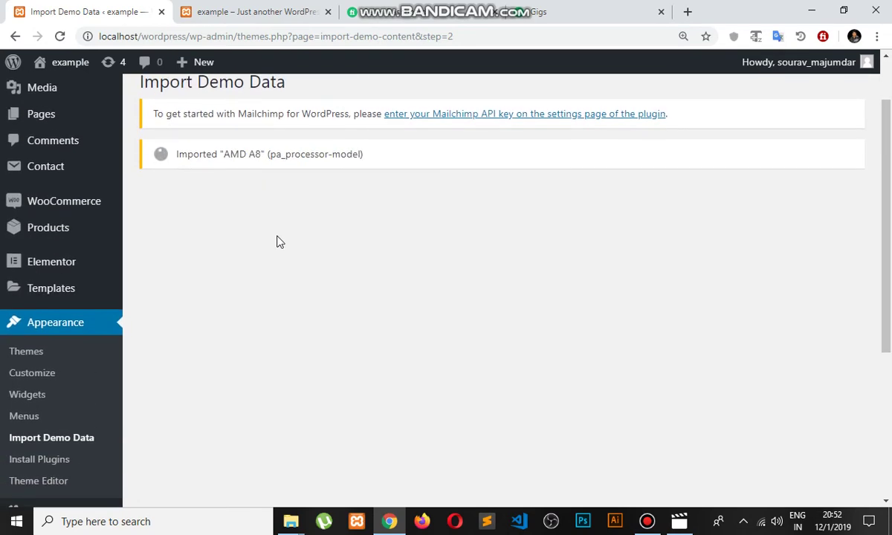
{"action": "scroll", "coordinate": [254, 227], "scroll_direction": "up", "scroll_amount": 1}
{"action": "left_click", "coordinate": [647, 521]}
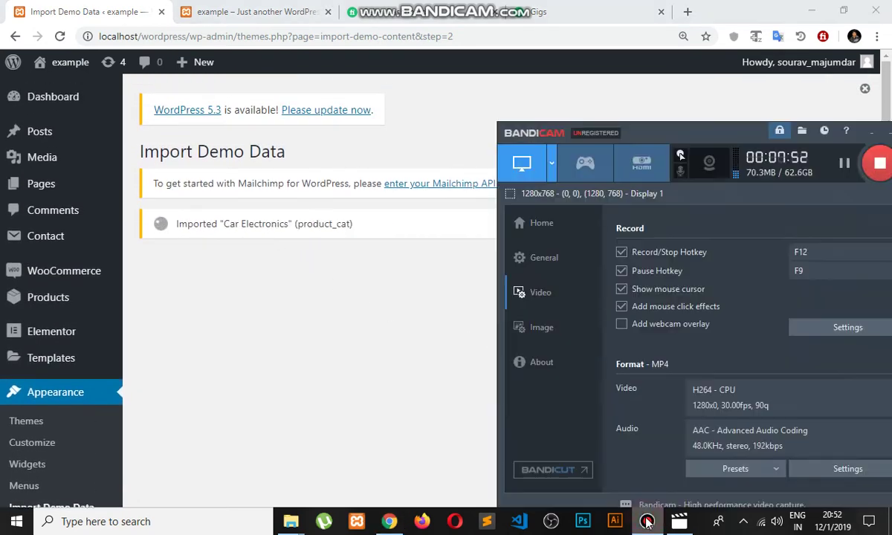
{"action": "mouse_move", "coordinate": [657, 530]}
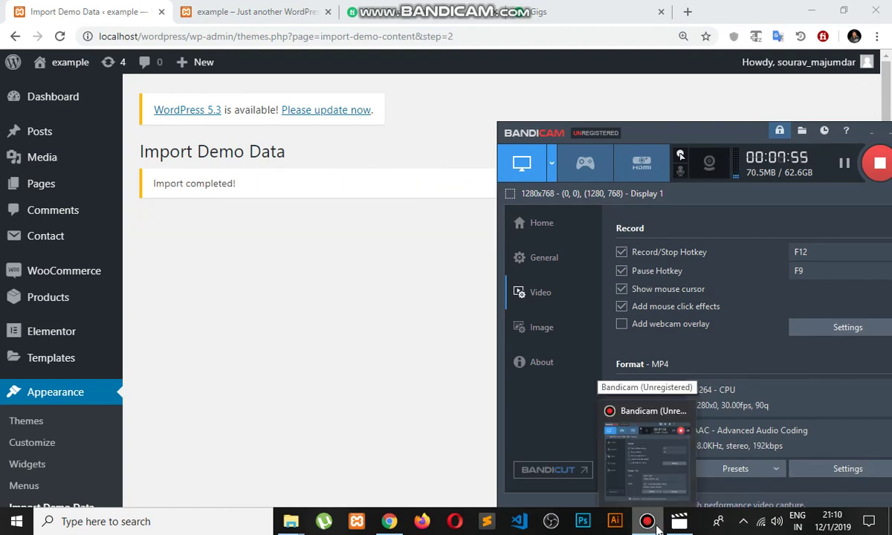
{"action": "left_click", "coordinate": [653, 524]}
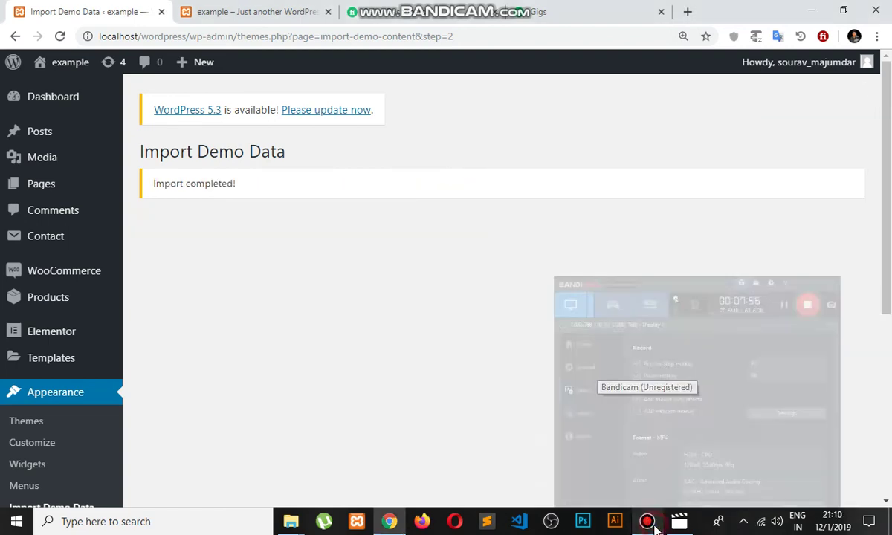
{"action": "left_click", "coordinate": [650, 526]}
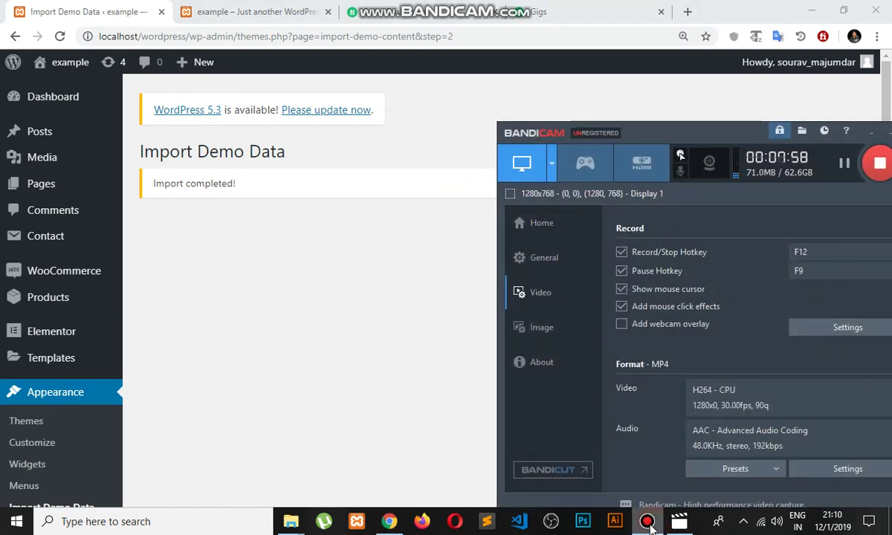
{"action": "left_click", "coordinate": [370, 360]}
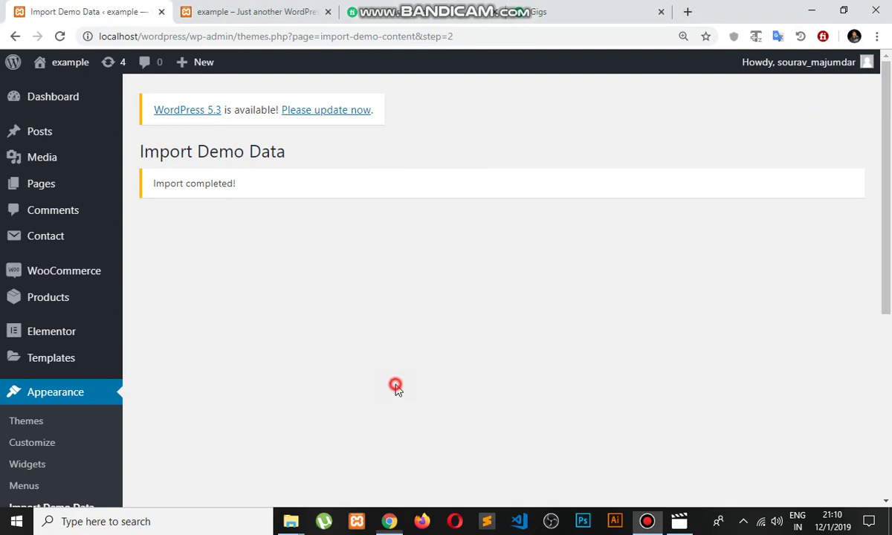
{"action": "left_click_drag", "start_coordinate": [245, 186], "coordinate": [155, 185]}
{"action": "left_click", "coordinate": [171, 203]}
{"action": "left_click", "coordinate": [217, 236]}
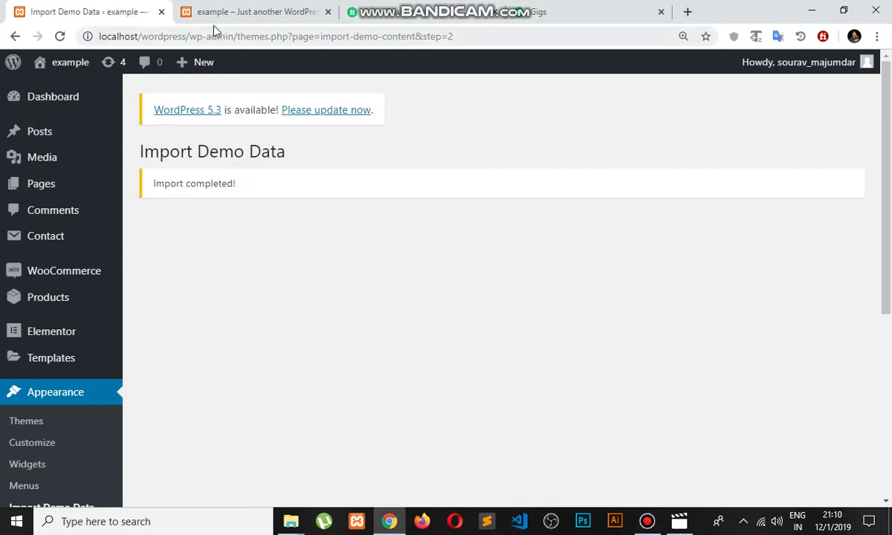
Reload the storefront homepage and examine the imported demo banners and service highlights
{"action": "left_click", "coordinate": [209, 13]}
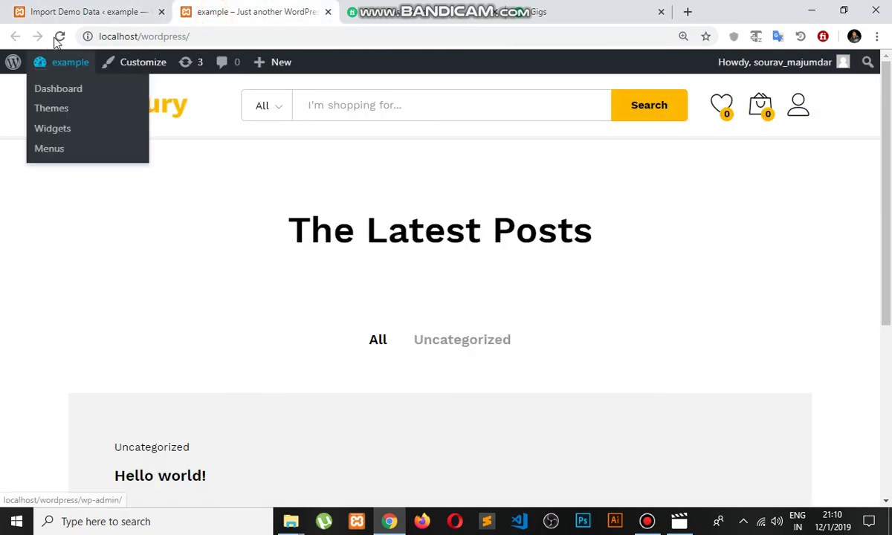
{"action": "left_click", "coordinate": [59, 36]}
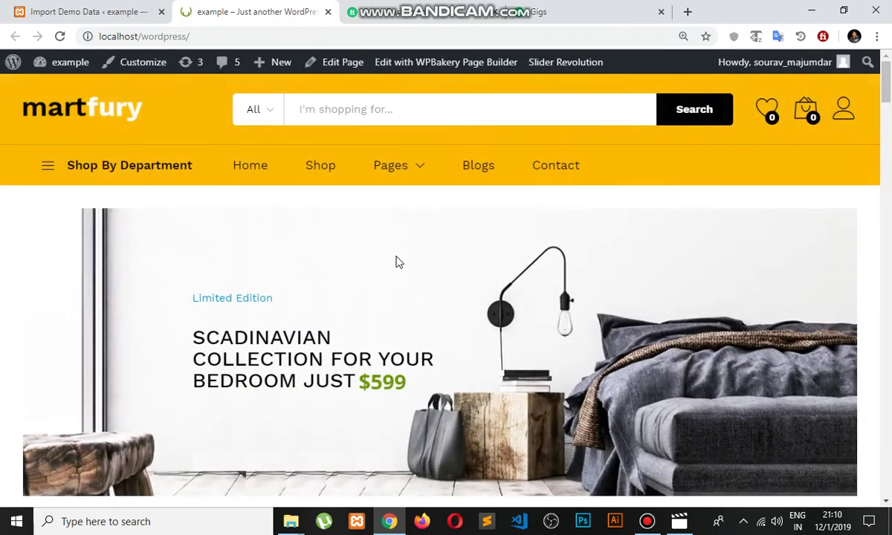
{"action": "scroll", "coordinate": [418, 287], "scroll_direction": "down", "scroll_amount": 5}
{"action": "scroll", "coordinate": [417, 297], "scroll_direction": "down", "scroll_amount": 3}
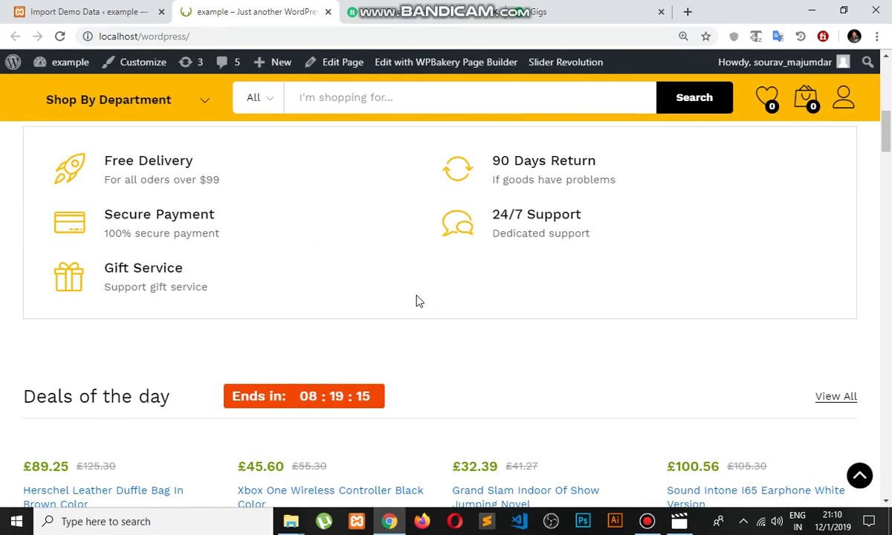
{"action": "scroll", "coordinate": [416, 300], "scroll_direction": "up", "scroll_amount": 3}
{"action": "scroll", "coordinate": [414, 297], "scroll_direction": "up", "scroll_amount": 1}
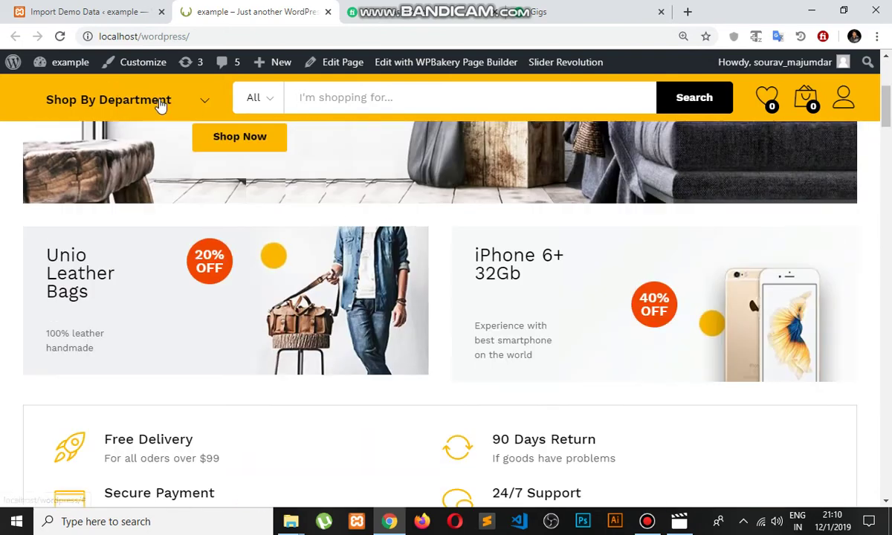
Examine the Shop By Department categories and the product search's category choices
{"action": "mouse_move", "coordinate": [159, 103]}
{"action": "scroll", "coordinate": [142, 403], "scroll_direction": "down", "scroll_amount": 3}
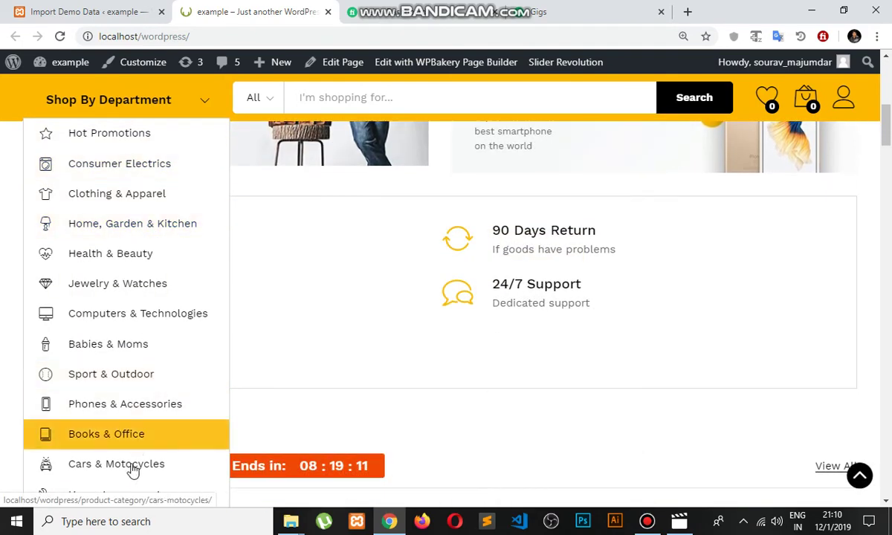
{"action": "scroll", "coordinate": [115, 219], "scroll_direction": "up", "scroll_amount": 4}
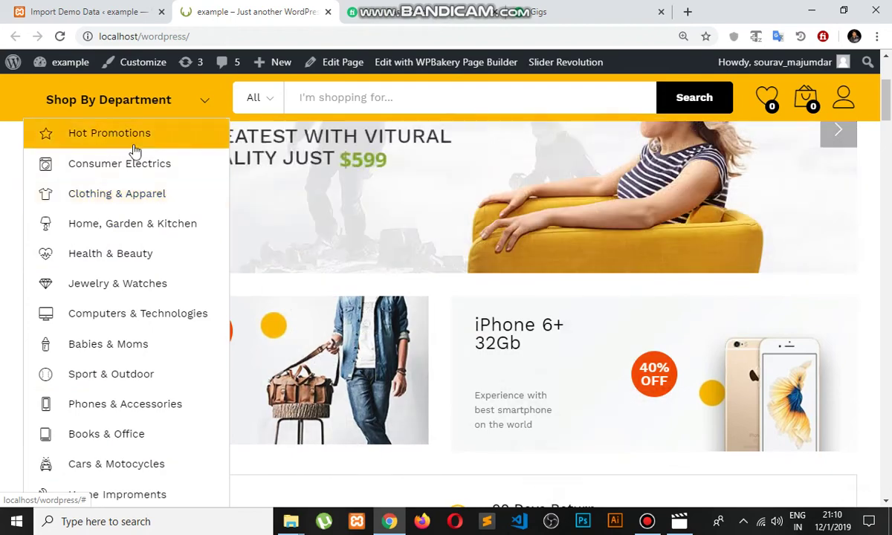
{"action": "mouse_move", "coordinate": [134, 168]}
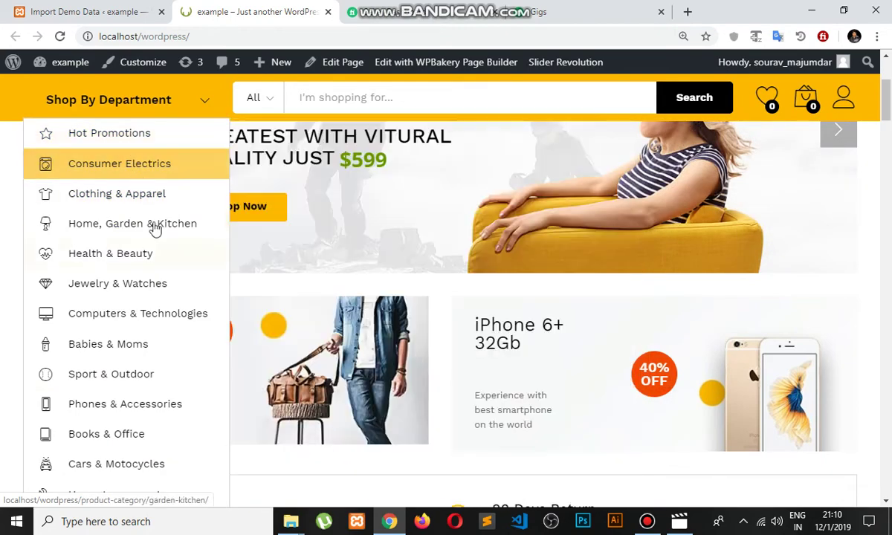
{"action": "left_click", "coordinate": [257, 97]}
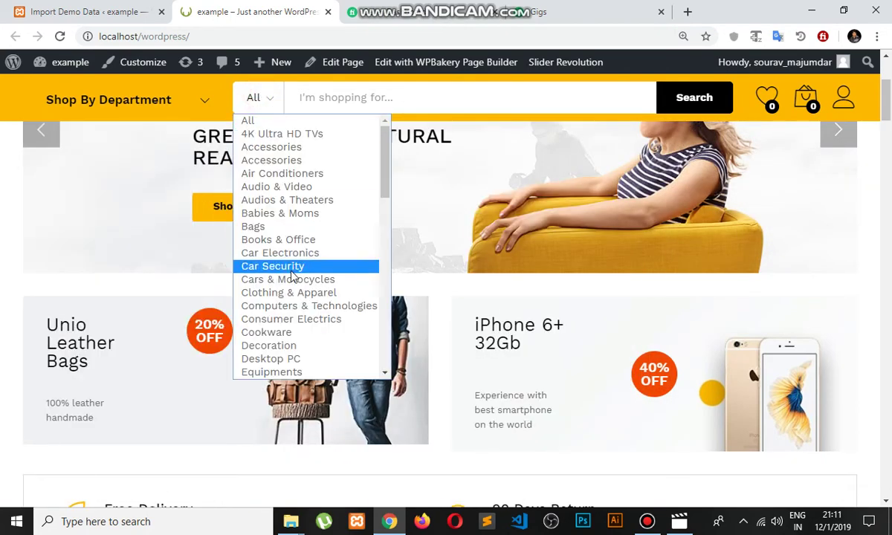
{"action": "left_click", "coordinate": [278, 93]}
Look through the homepage's deals, promotional banners, top categories and product sections
{"action": "scroll", "coordinate": [549, 212], "scroll_direction": "down", "scroll_amount": 5}
{"action": "scroll", "coordinate": [548, 212], "scroll_direction": "down", "scroll_amount": 3}
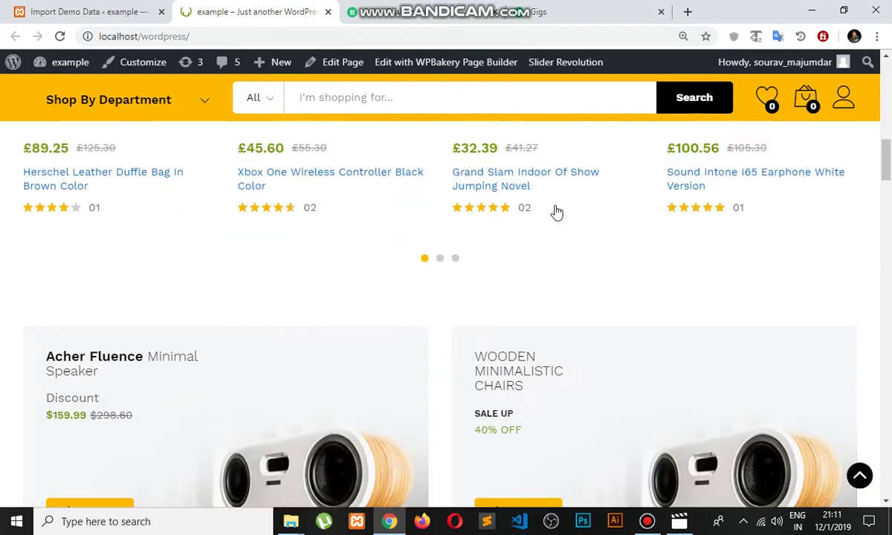
{"action": "scroll", "coordinate": [556, 210], "scroll_direction": "up", "scroll_amount": 10}
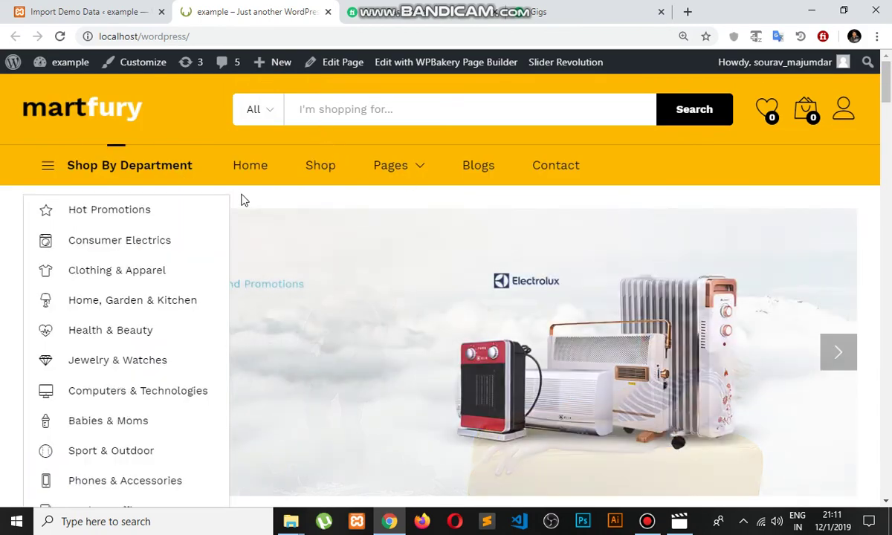
{"action": "scroll", "coordinate": [438, 197], "scroll_direction": "down", "scroll_amount": 12}
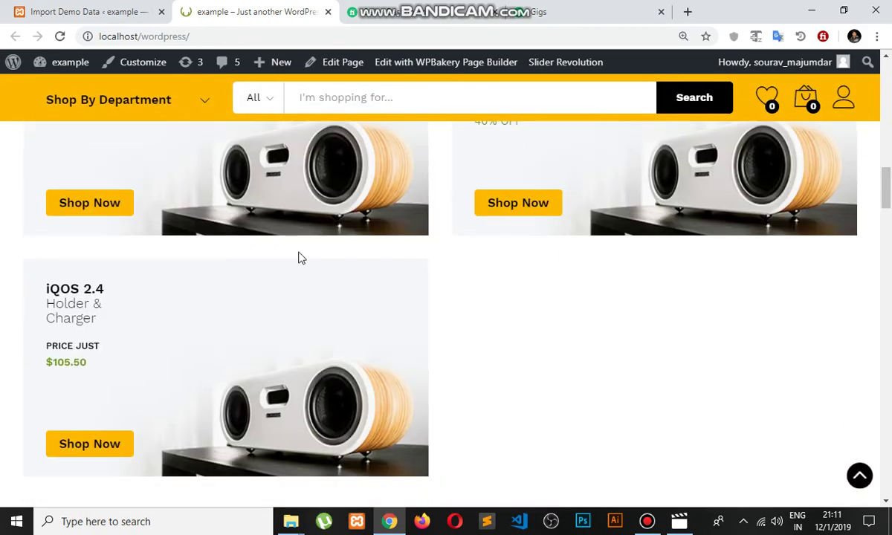
{"action": "scroll", "coordinate": [320, 256], "scroll_direction": "down", "scroll_amount": 10}
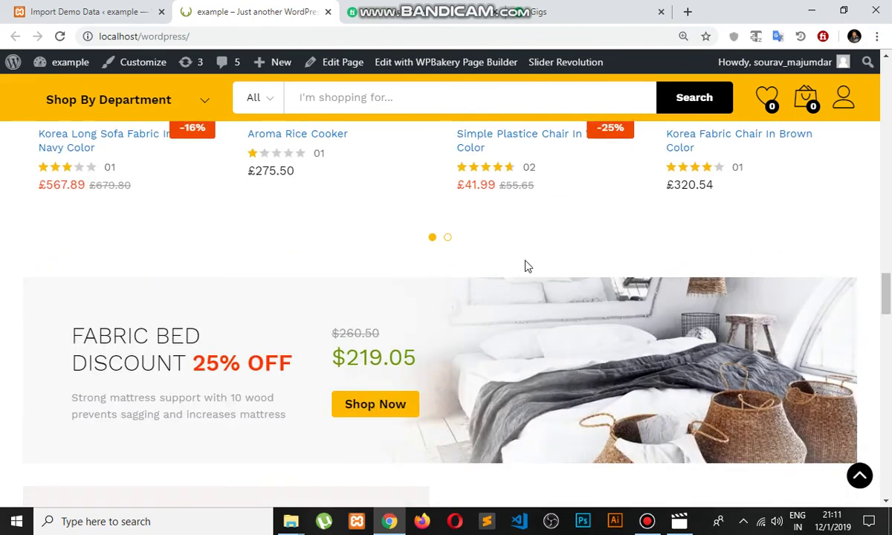
{"action": "scroll", "coordinate": [525, 266], "scroll_direction": "up", "scroll_amount": 5}
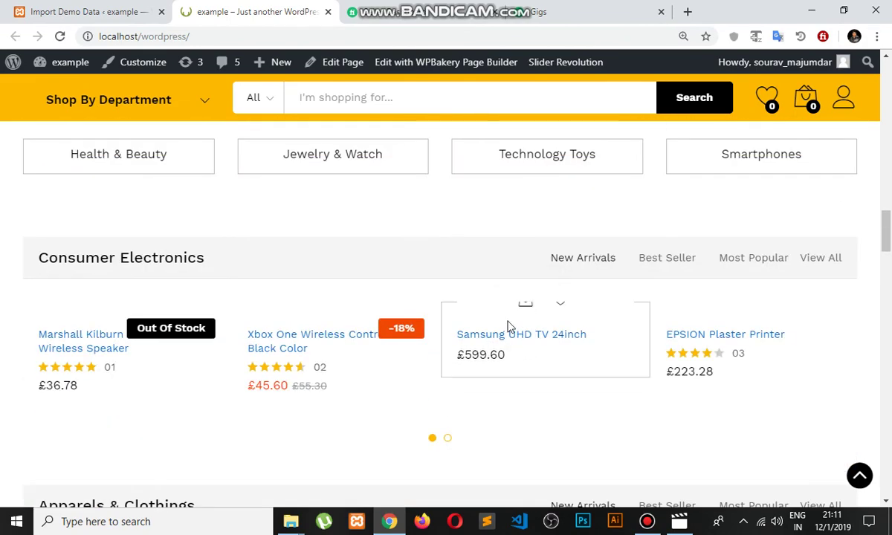
Reload the storefront homepage and review it from the top categories back up to the main slider
{"action": "left_click", "coordinate": [61, 37]}
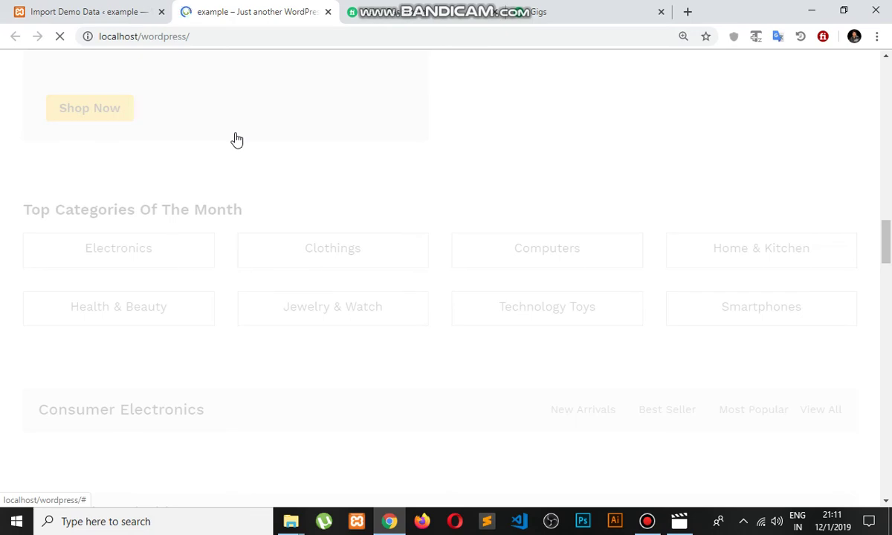
{"action": "scroll", "coordinate": [376, 266], "scroll_direction": "up", "scroll_amount": 4}
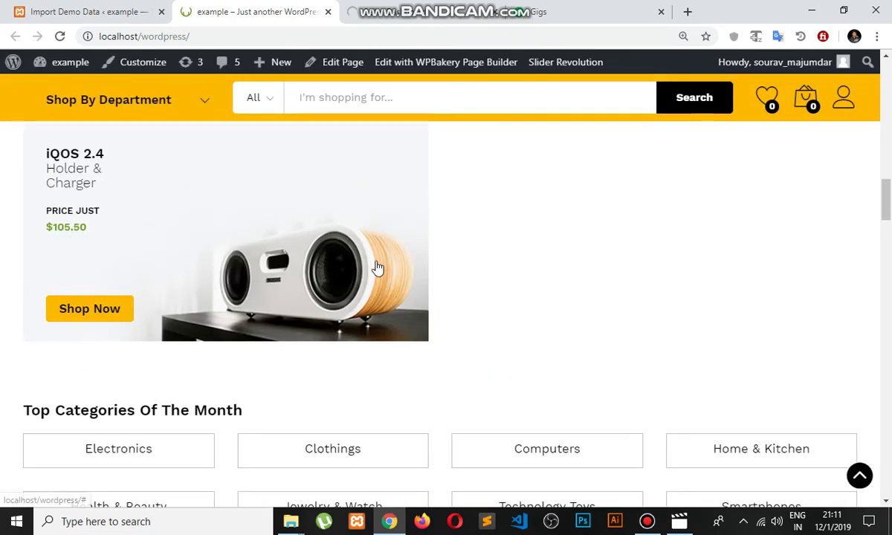
{"action": "scroll", "coordinate": [378, 267], "scroll_direction": "up", "scroll_amount": 15}
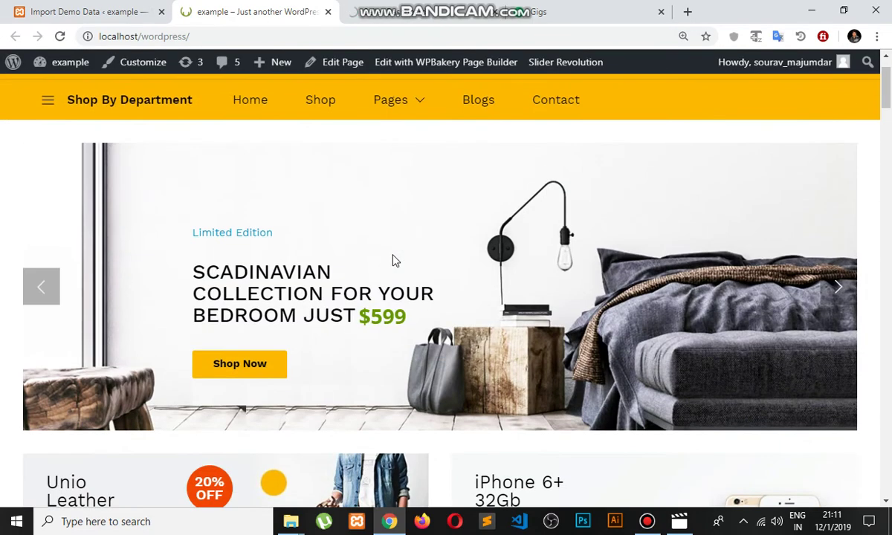
Return to the Import Demo Data page and disconnect the computer from the wireless network
{"action": "left_click", "coordinate": [99, 14]}
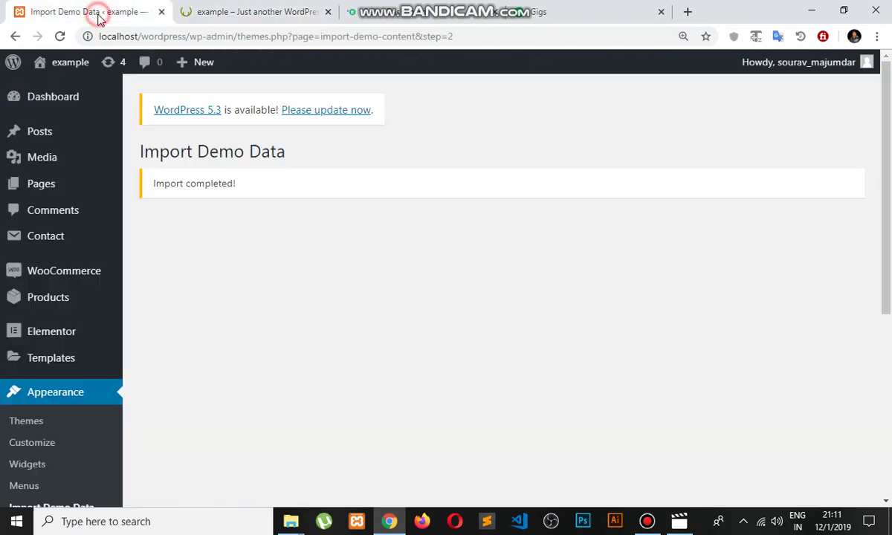
{"action": "left_click", "coordinate": [763, 522]}
{"action": "left_click", "coordinate": [761, 522]}
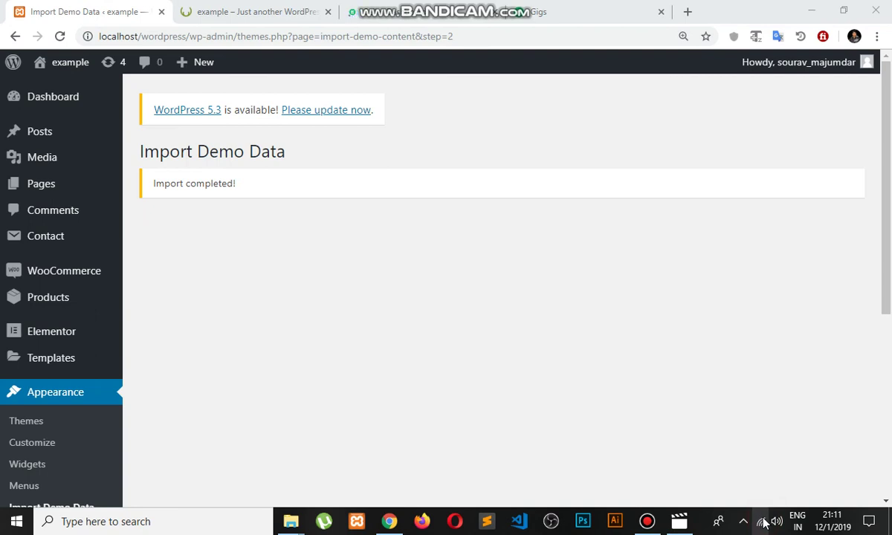
{"action": "left_click", "coordinate": [589, 412]}
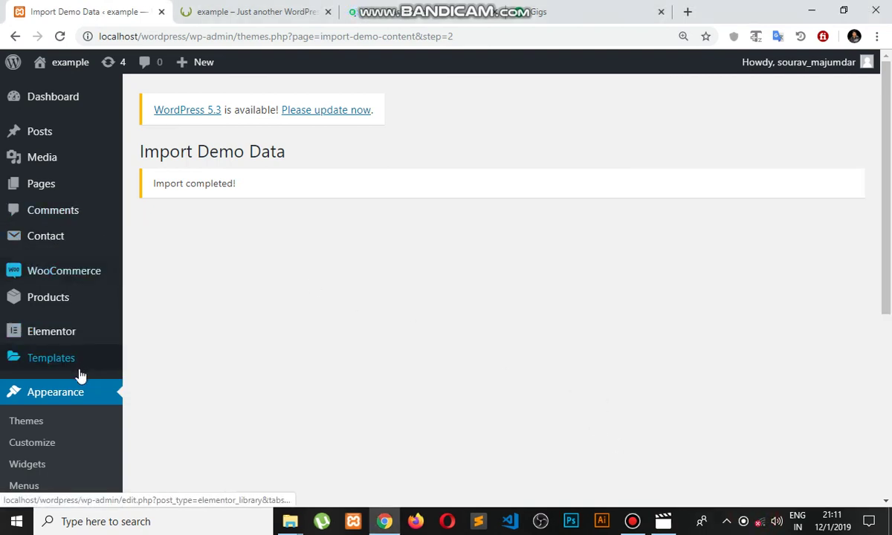
Open the WooCommerce Orders page in the site admin and look it over
{"action": "mouse_move", "coordinate": [54, 273]}
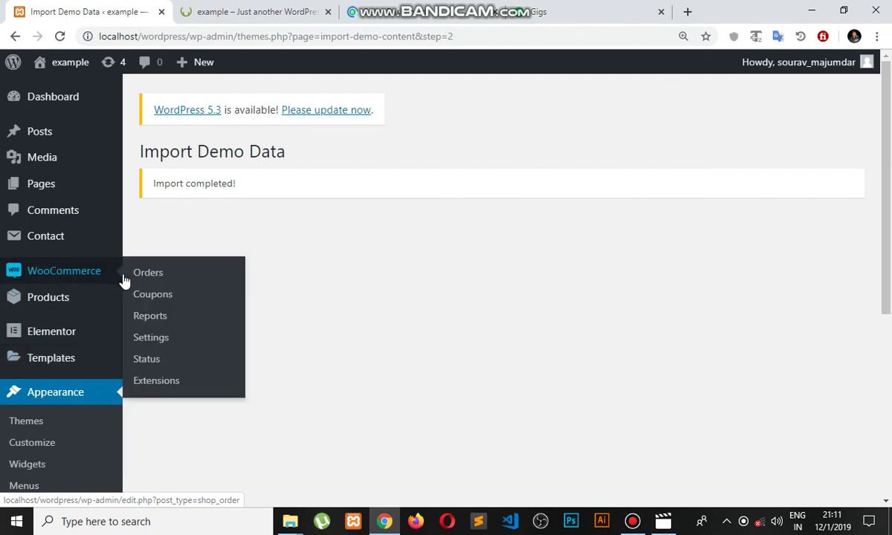
{"action": "left_click", "coordinate": [97, 277]}
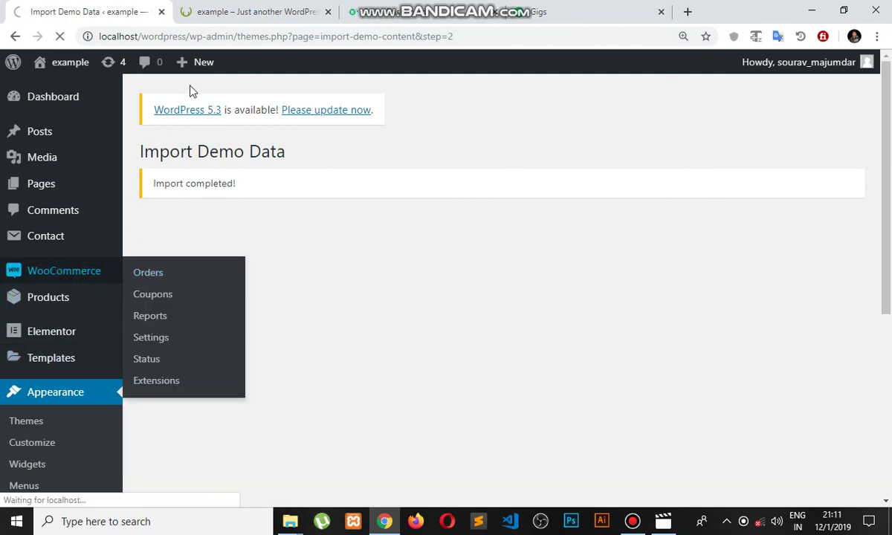
{"action": "left_click", "coordinate": [225, 14]}
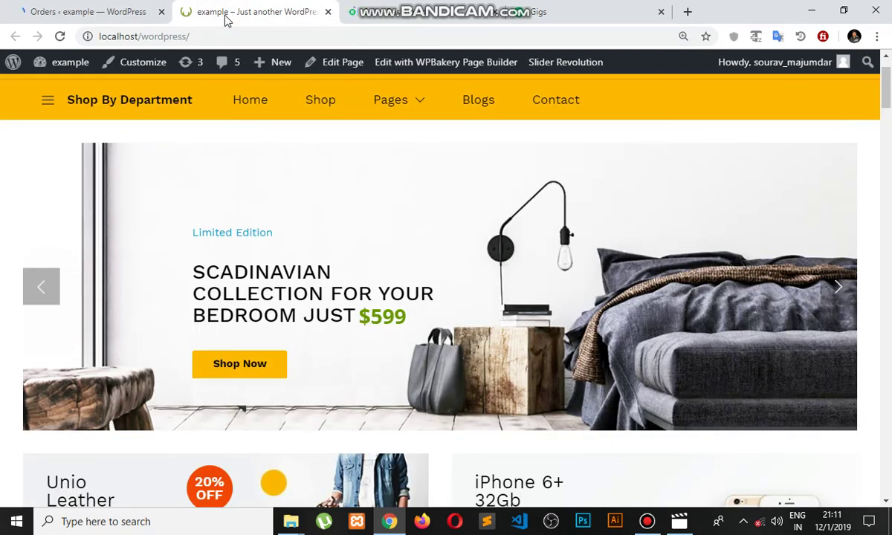
{"action": "left_click", "coordinate": [106, 16]}
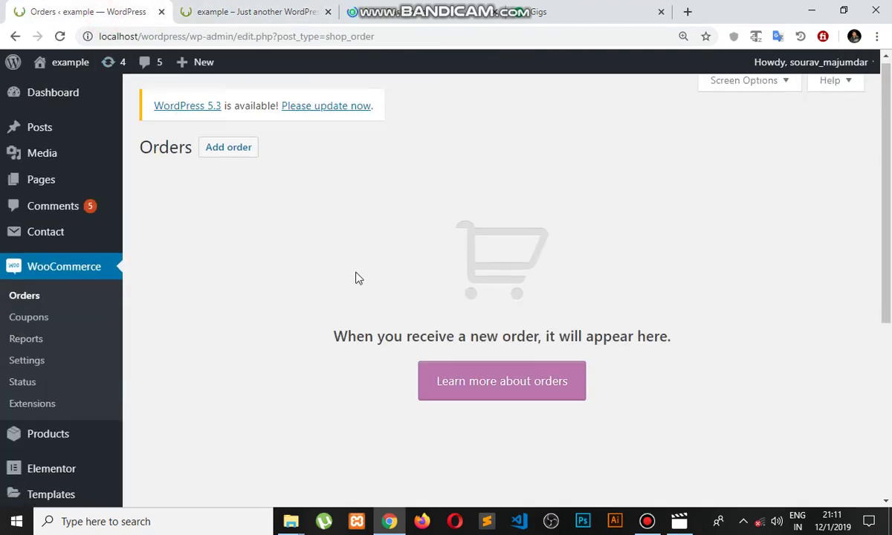
{"action": "scroll", "coordinate": [194, 287], "scroll_direction": "down", "scroll_amount": 1}
{"action": "scroll", "coordinate": [50, 370], "scroll_direction": "up", "scroll_amount": 1}
Open the list of all products and look through the imported demo products
{"action": "scroll", "coordinate": [50, 392], "scroll_direction": "down", "scroll_amount": 2}
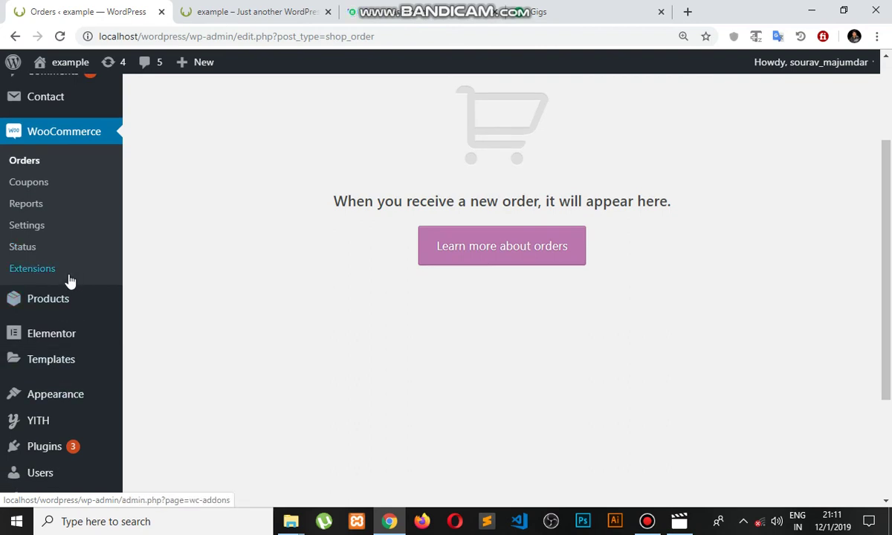
{"action": "mouse_move", "coordinate": [95, 304]}
{"action": "left_click", "coordinate": [175, 297]}
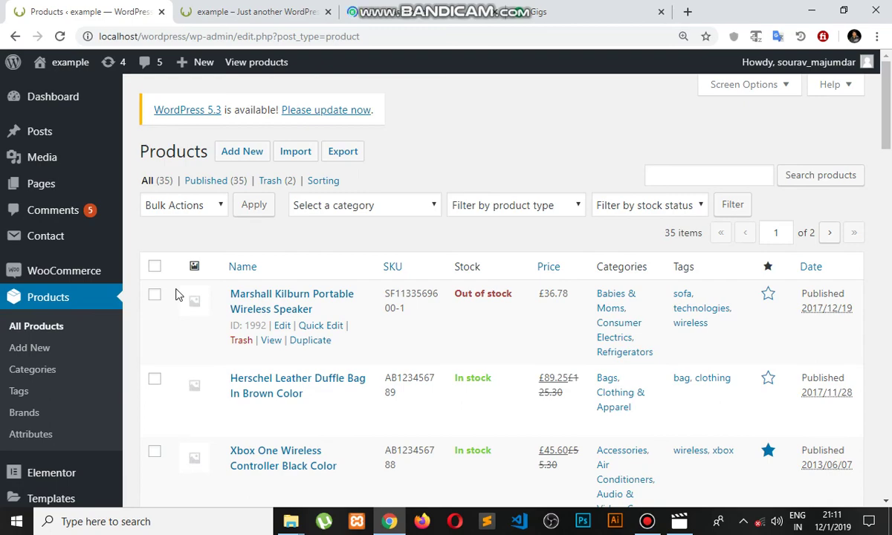
{"action": "scroll", "coordinate": [279, 305], "scroll_direction": "down", "scroll_amount": 20}
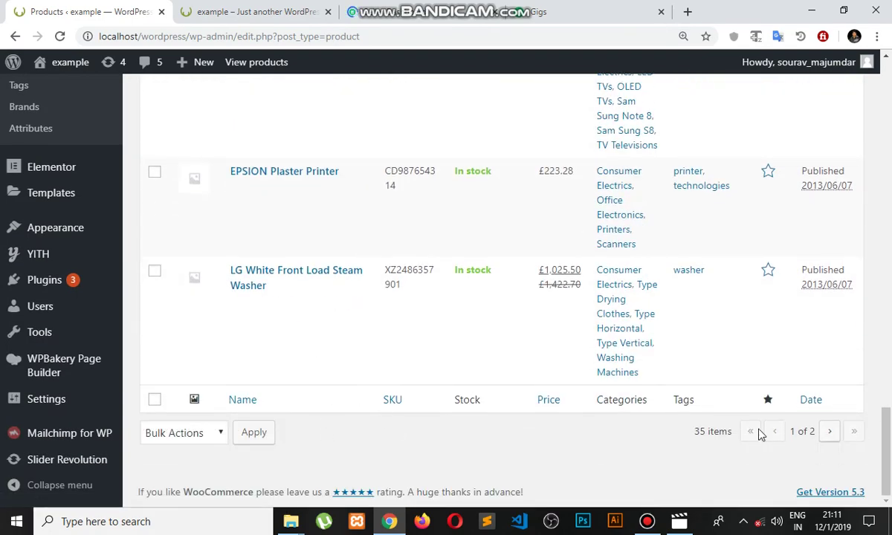
{"action": "scroll", "coordinate": [636, 315], "scroll_direction": "up", "scroll_amount": 20}
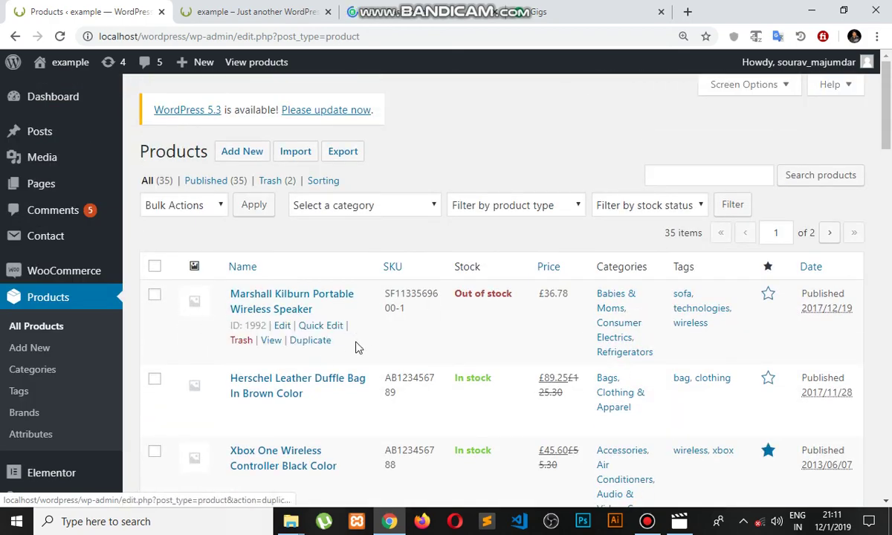
{"action": "scroll", "coordinate": [348, 348], "scroll_direction": "down", "scroll_amount": 4}
{"action": "scroll", "coordinate": [349, 349], "scroll_direction": "up", "scroll_amount": 4}
Return to the storefront homepage and compare the products in the Consumer Electronics and Apparels & Clothings sections
{"action": "left_click", "coordinate": [277, 7]}
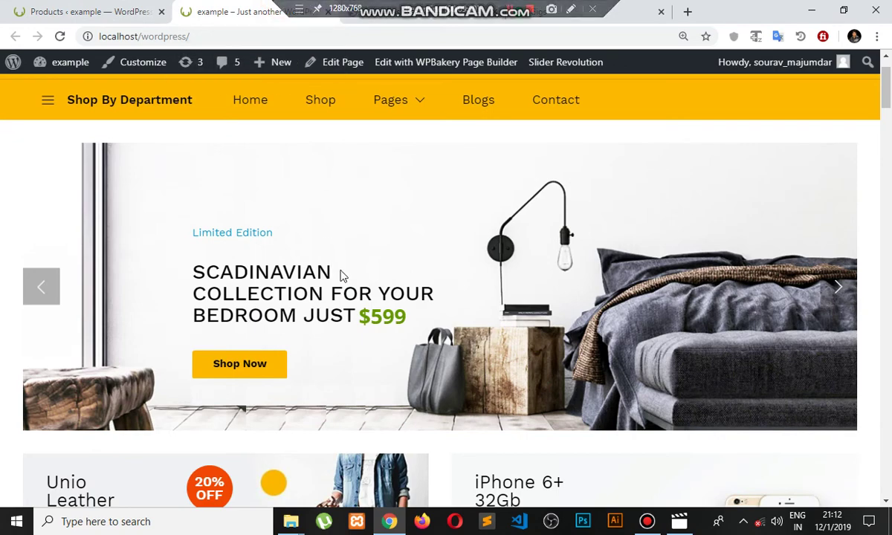
{"action": "scroll", "coordinate": [342, 273], "scroll_direction": "down", "scroll_amount": 5}
{"action": "scroll", "coordinate": [343, 273], "scroll_direction": "down", "scroll_amount": 3}
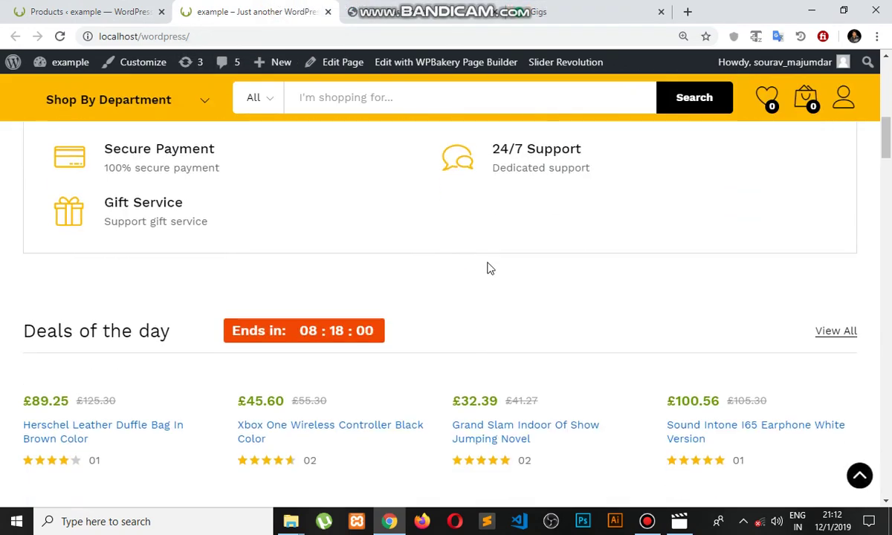
{"action": "scroll", "coordinate": [483, 270], "scroll_direction": "up", "scroll_amount": 1}
{"action": "scroll", "coordinate": [483, 273], "scroll_direction": "down", "scroll_amount": 5}
{"action": "scroll", "coordinate": [484, 272], "scroll_direction": "down", "scroll_amount": 6}
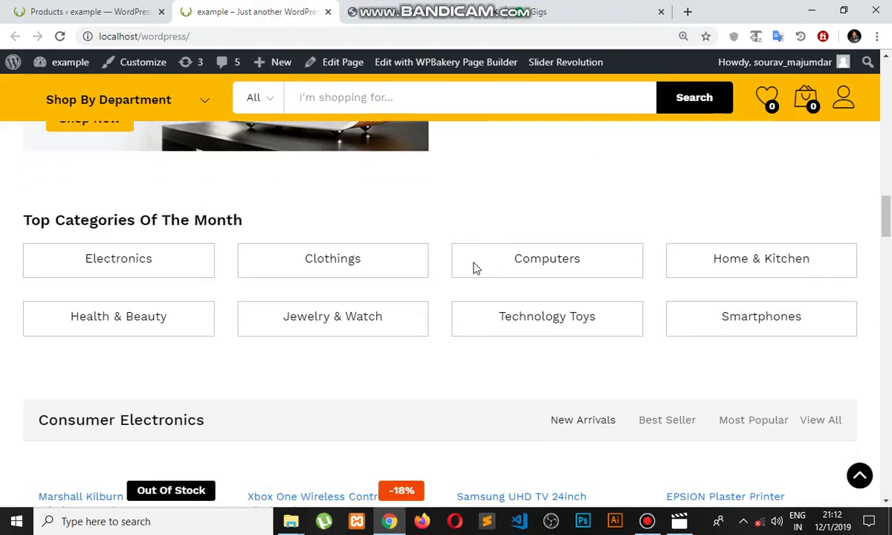
{"action": "scroll", "coordinate": [448, 270], "scroll_direction": "down", "scroll_amount": 3}
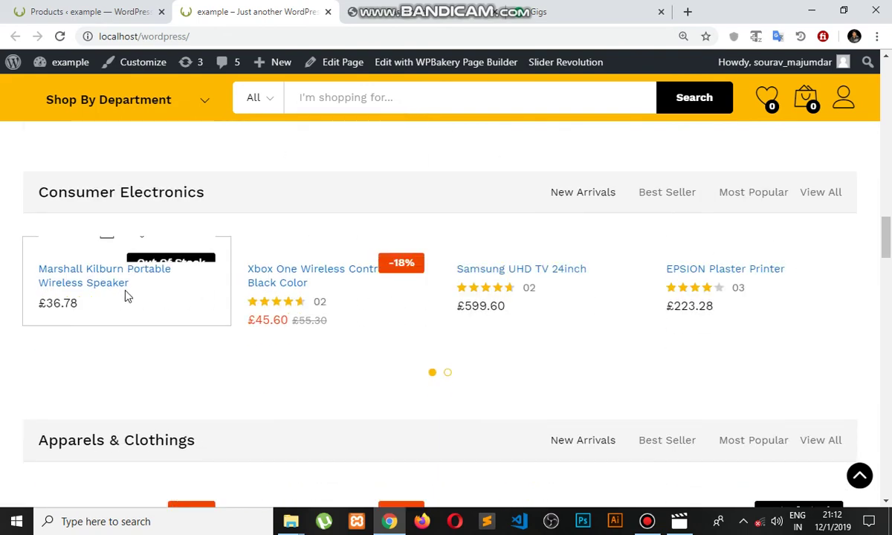
{"action": "scroll", "coordinate": [153, 298], "scroll_direction": "down", "scroll_amount": 3}
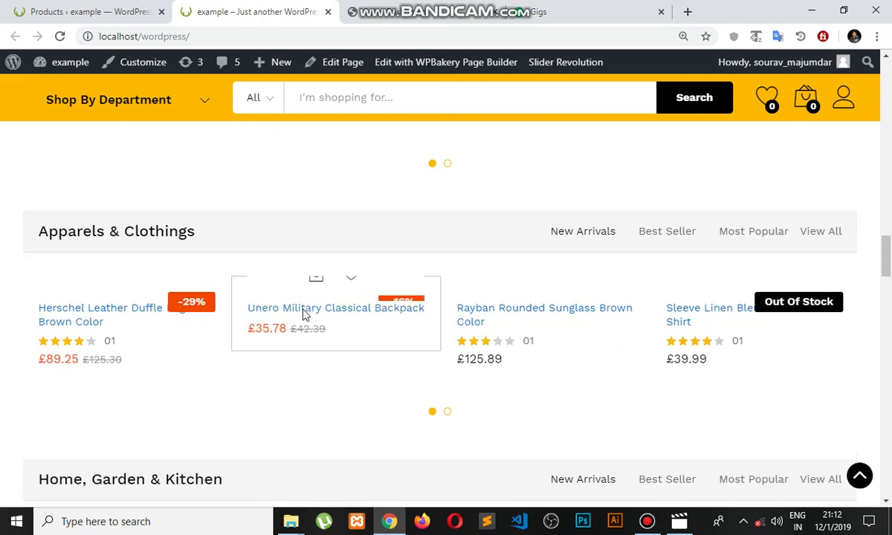
{"action": "scroll", "coordinate": [161, 308], "scroll_direction": "up", "scroll_amount": 3}
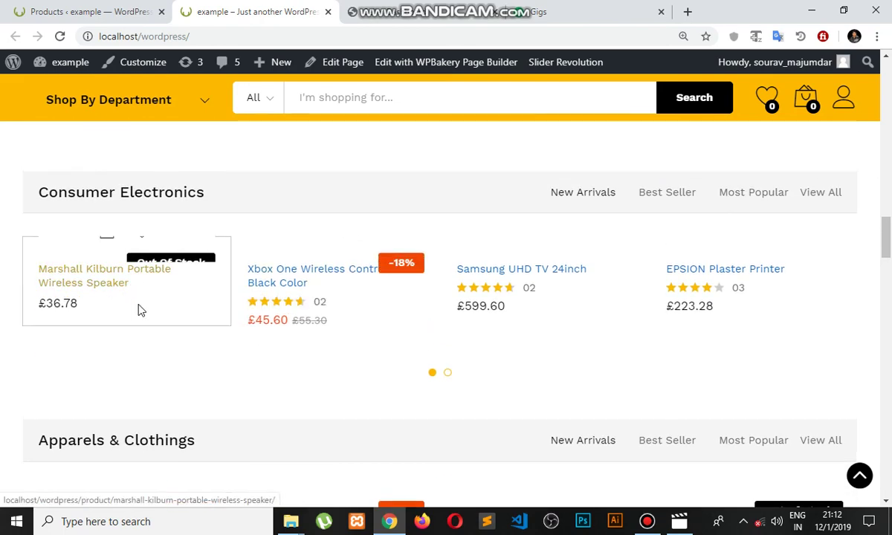
Open the Marshall Kilburn Portable Wireless Speaker product page from the Consumer Electronics section
{"action": "left_click_drag", "start_coordinate": [135, 290], "coordinate": [95, 297]}
{"action": "left_click", "coordinate": [41, 272]}
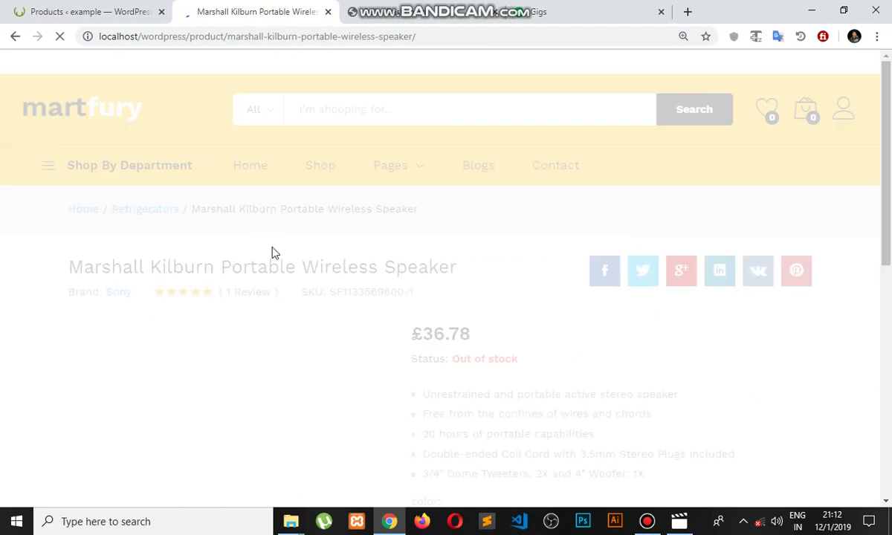
{"action": "scroll", "coordinate": [393, 258], "scroll_direction": "down", "scroll_amount": 2}
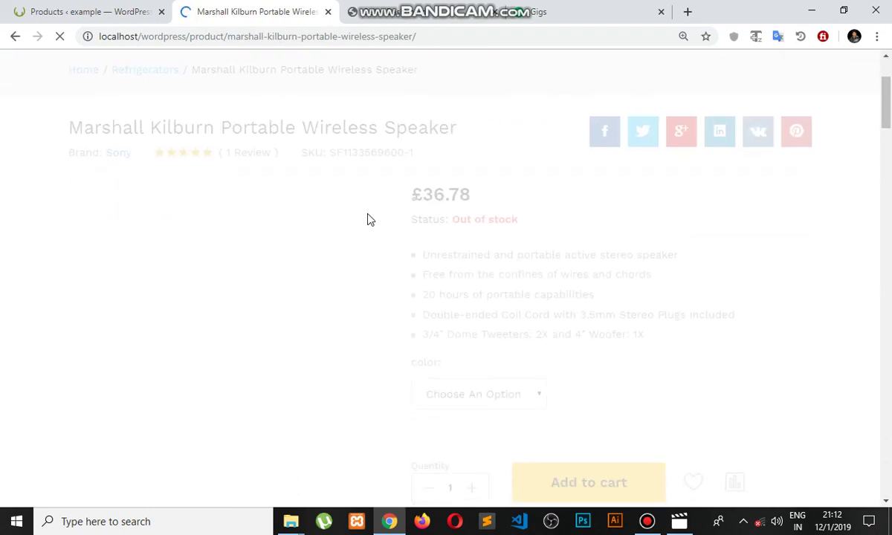